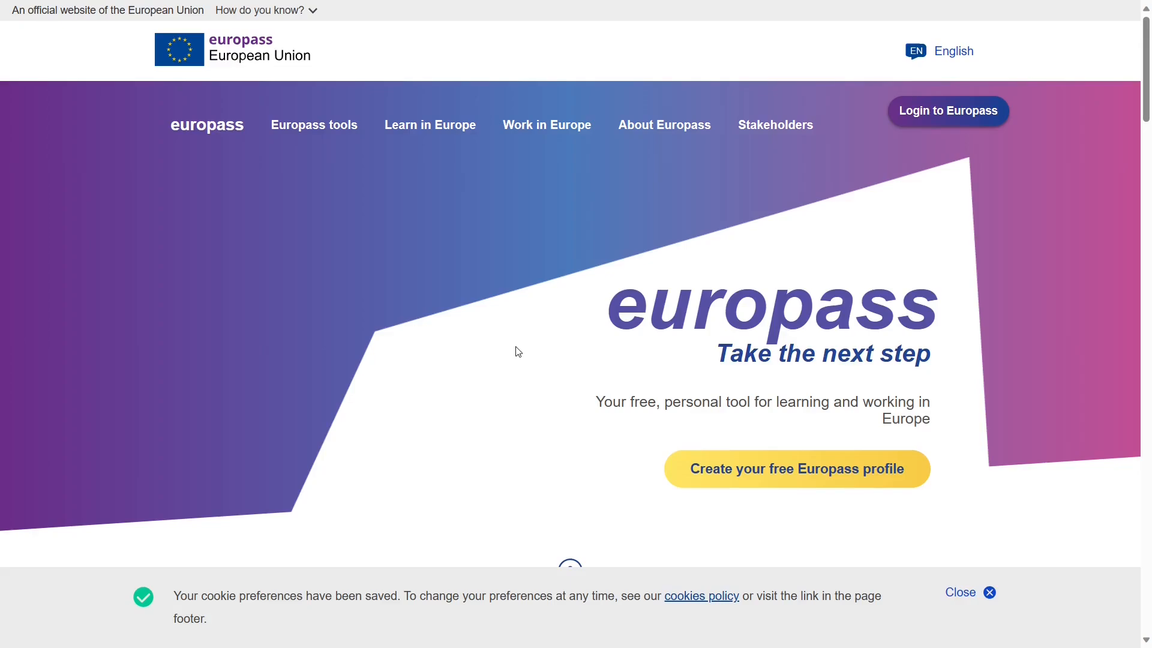
- Dismiss the cookie notice and start creating a free Europass profile
click(955, 594)
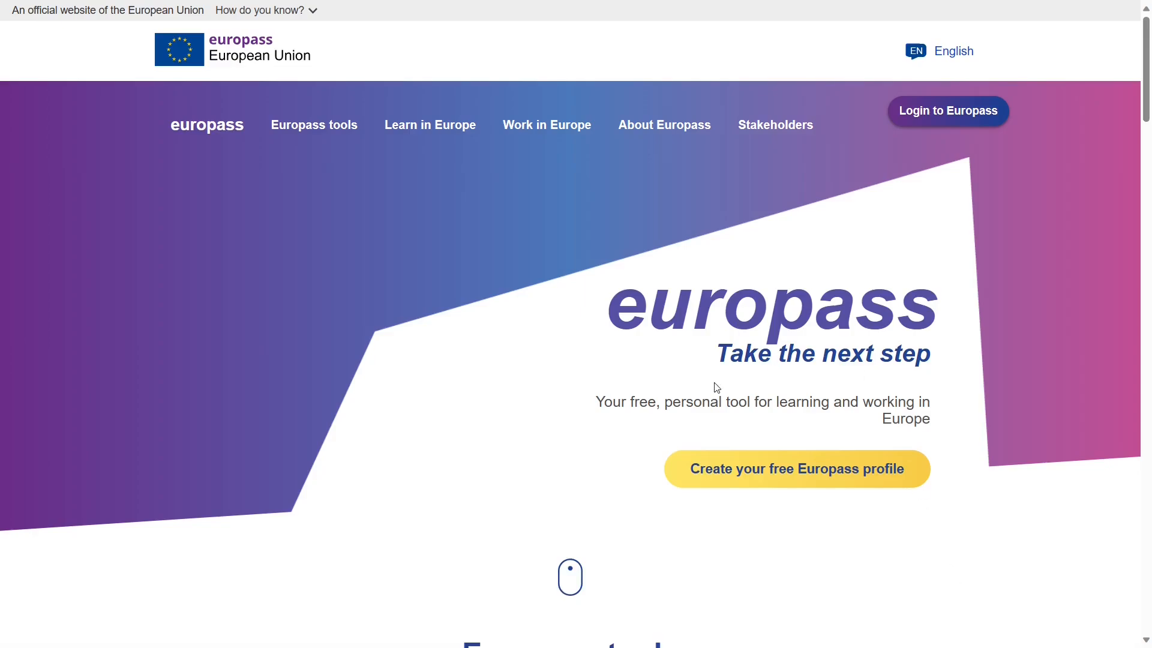
click(721, 474)
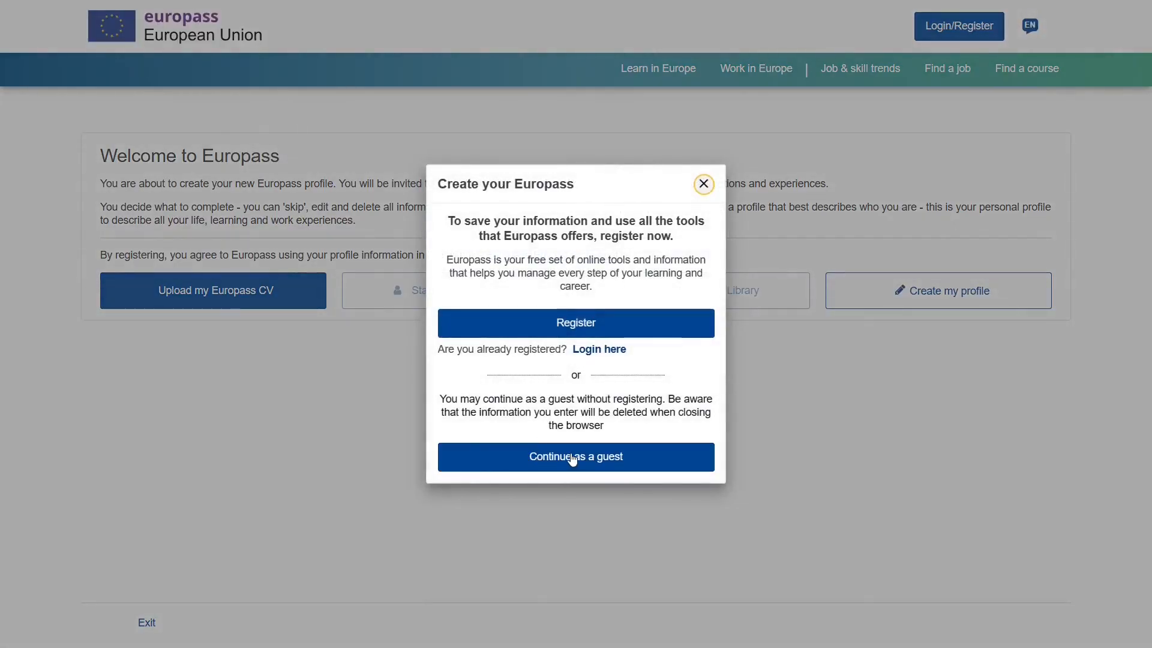
- Register a new EU Login account, set its password, and return to Europass signed in
click(605, 334)
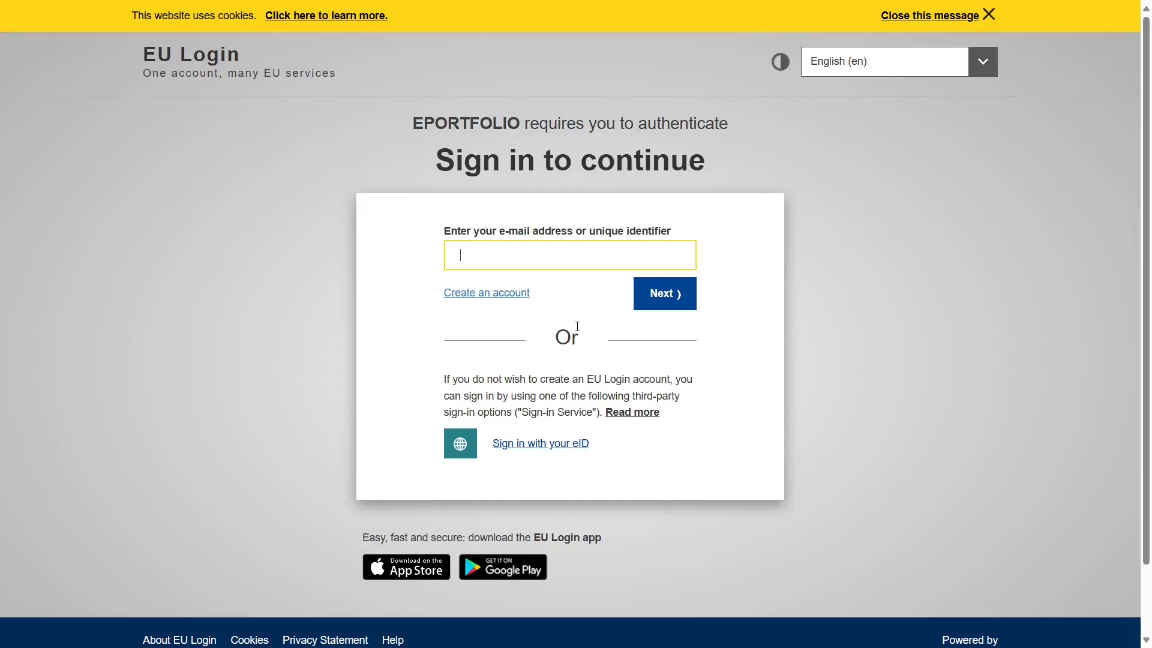
click(488, 294)
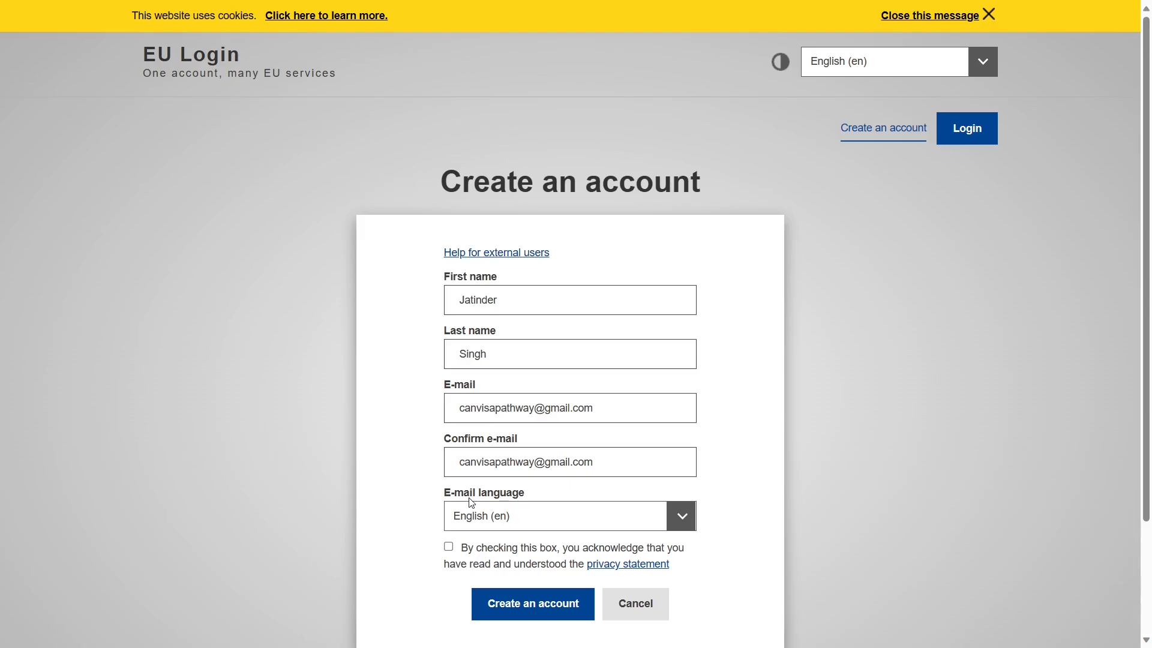
click(449, 546)
click(505, 595)
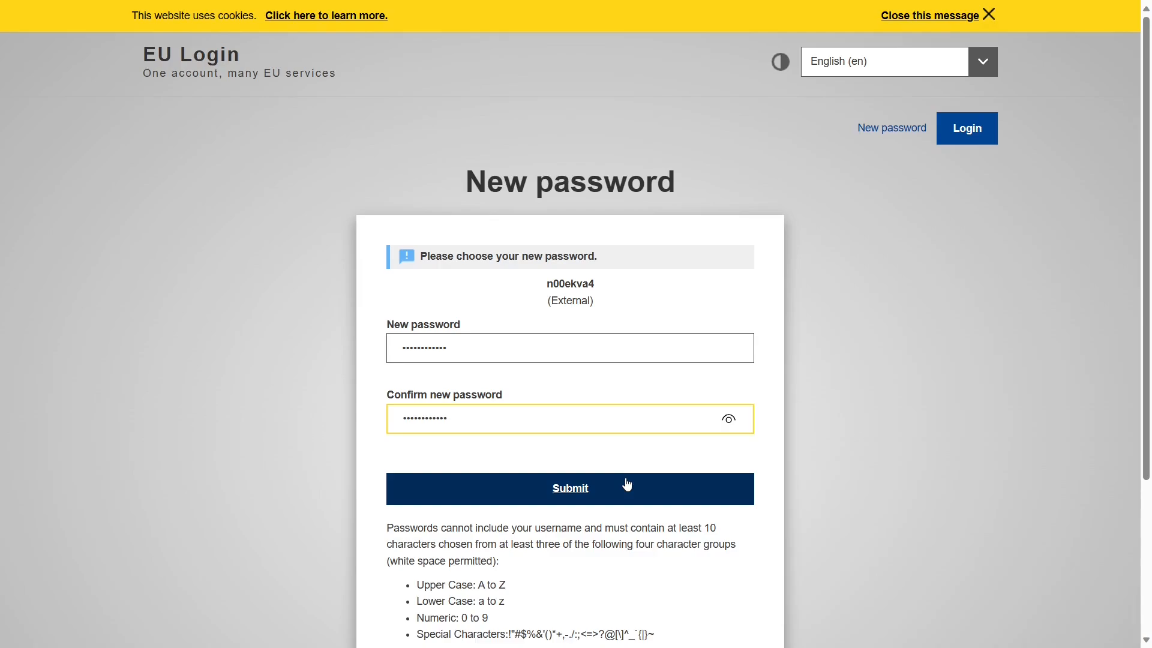
click(561, 489)
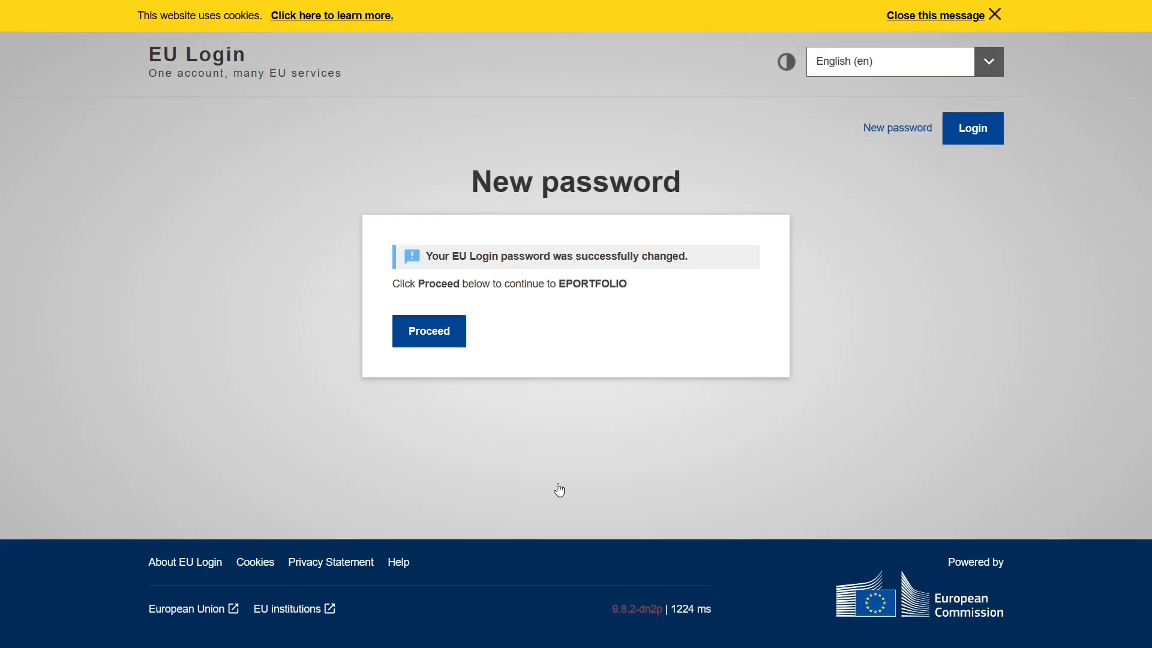
click(429, 336)
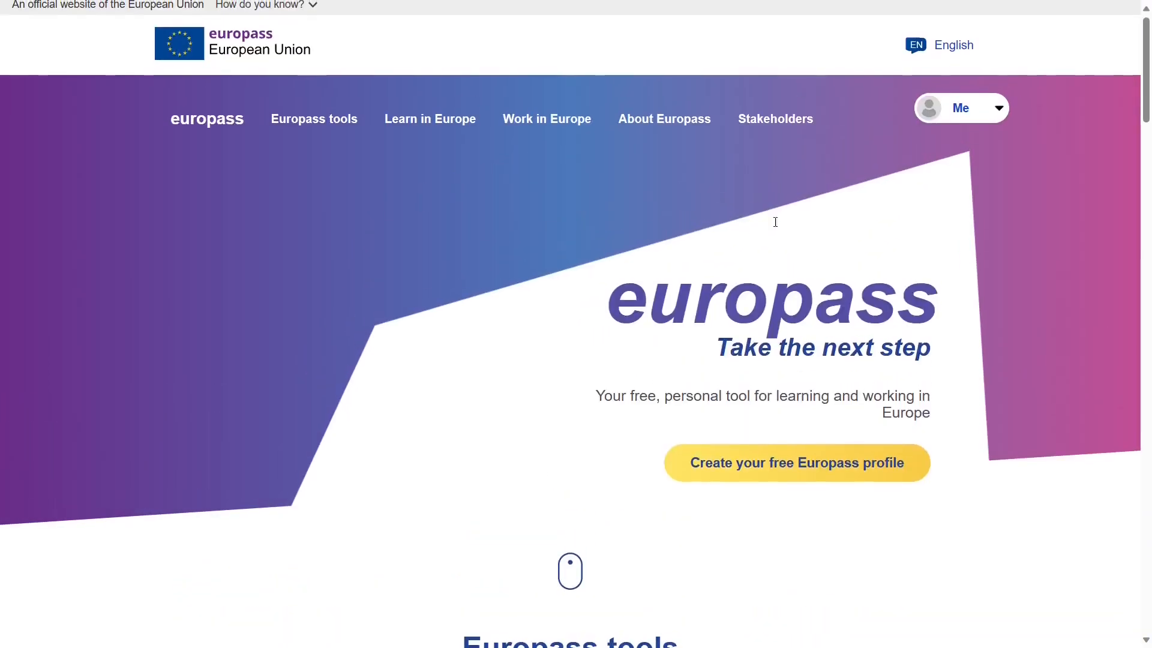
- Open the Europass CV creator, choose Start from your profile, and agree to create a profile
scroll(846, 160, down, 4)
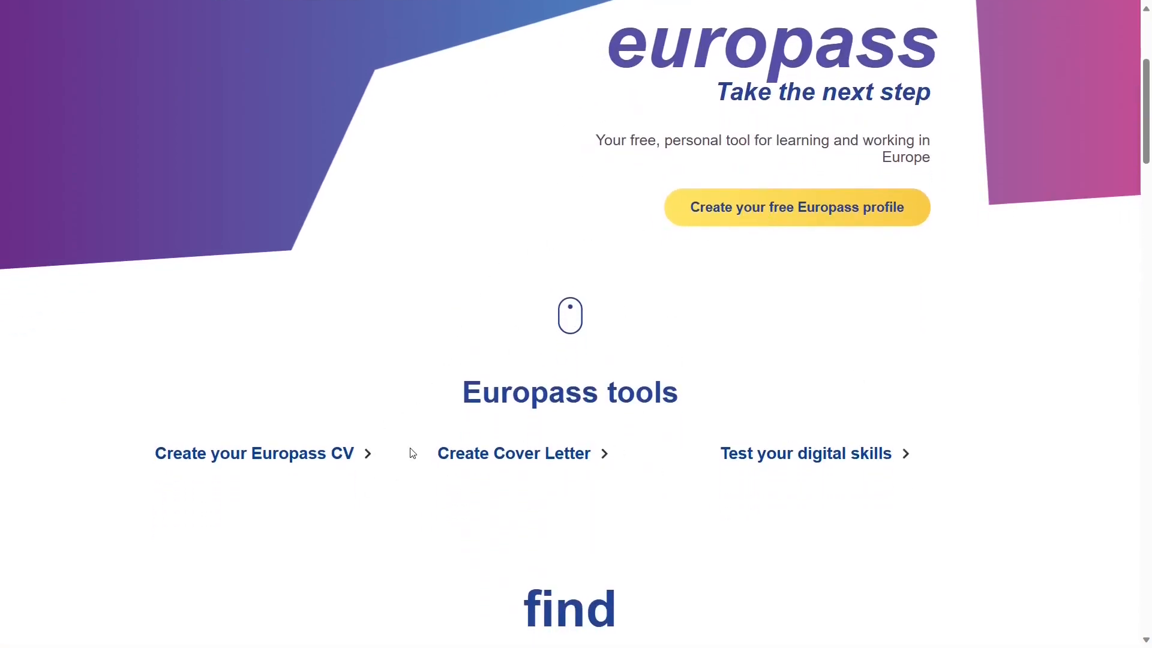
click(293, 463)
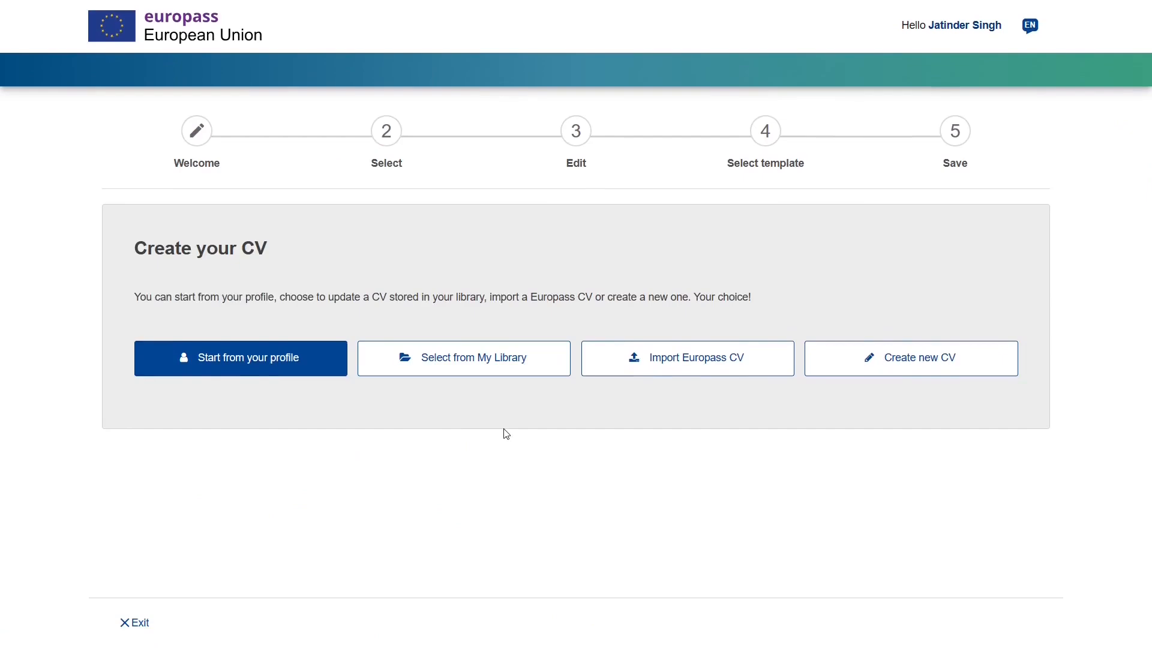
click(277, 367)
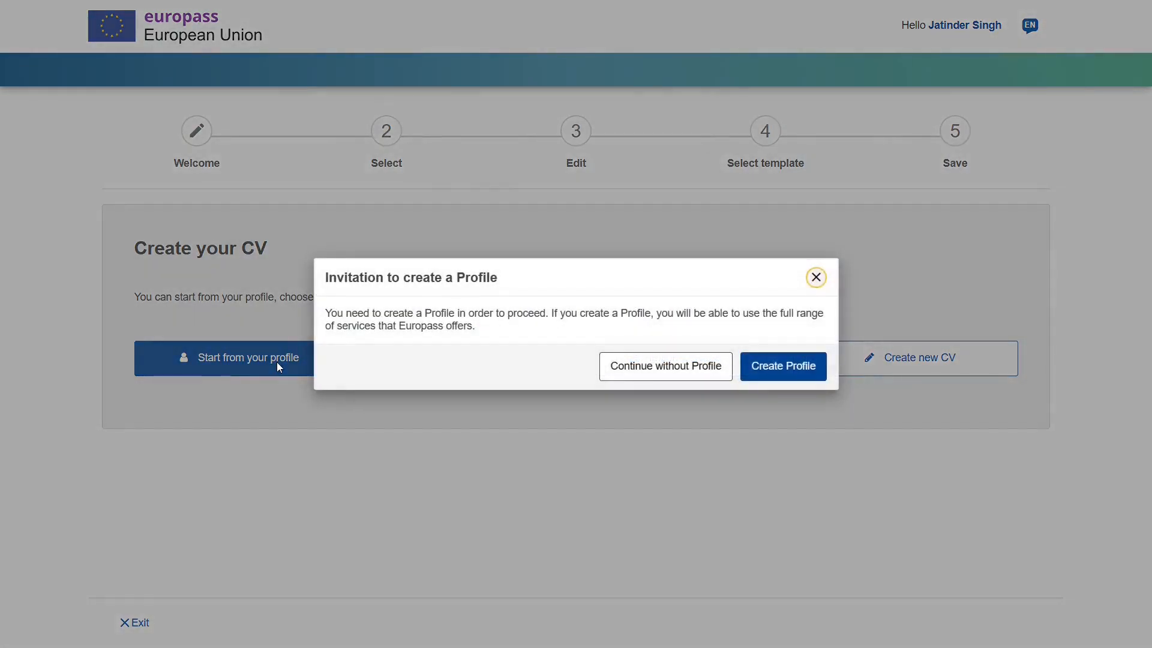
click(791, 376)
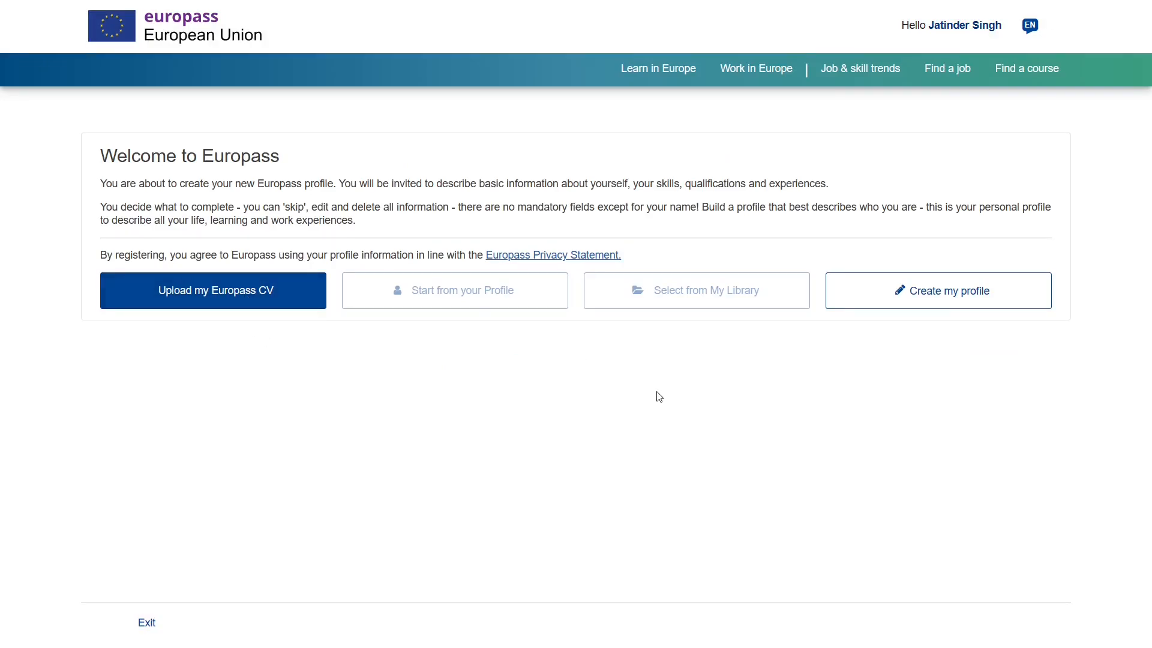
- Begin the new profile and review the name fields of the Personal information form
click(932, 297)
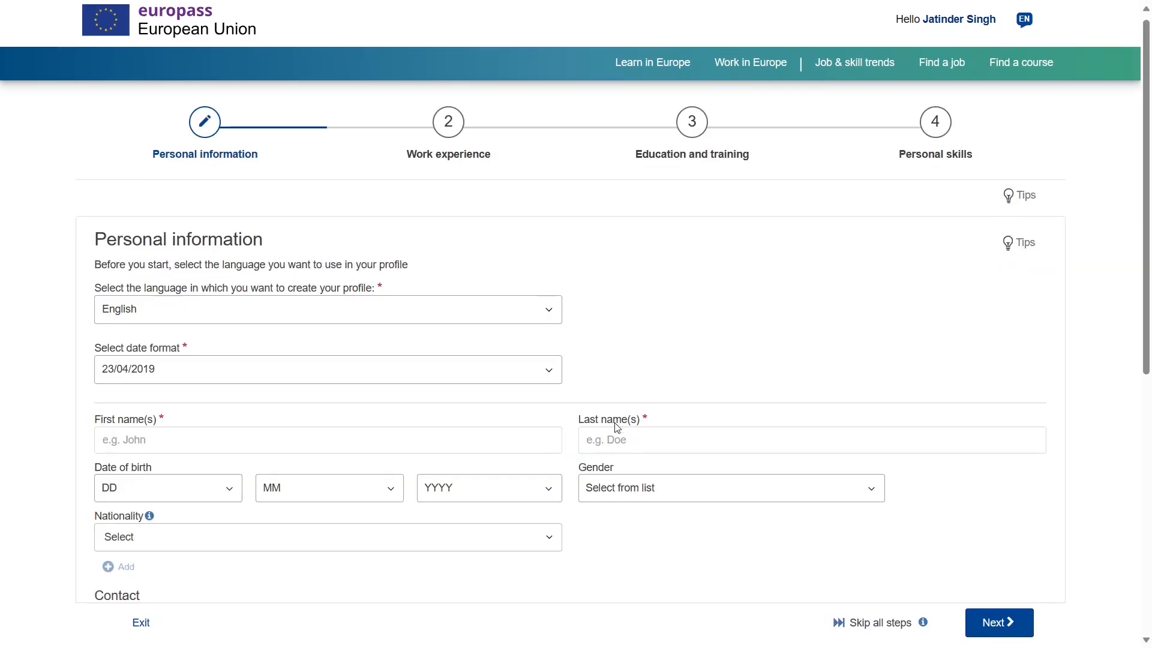
scroll(332, 525, down, 1)
scroll(331, 524, down, 2)
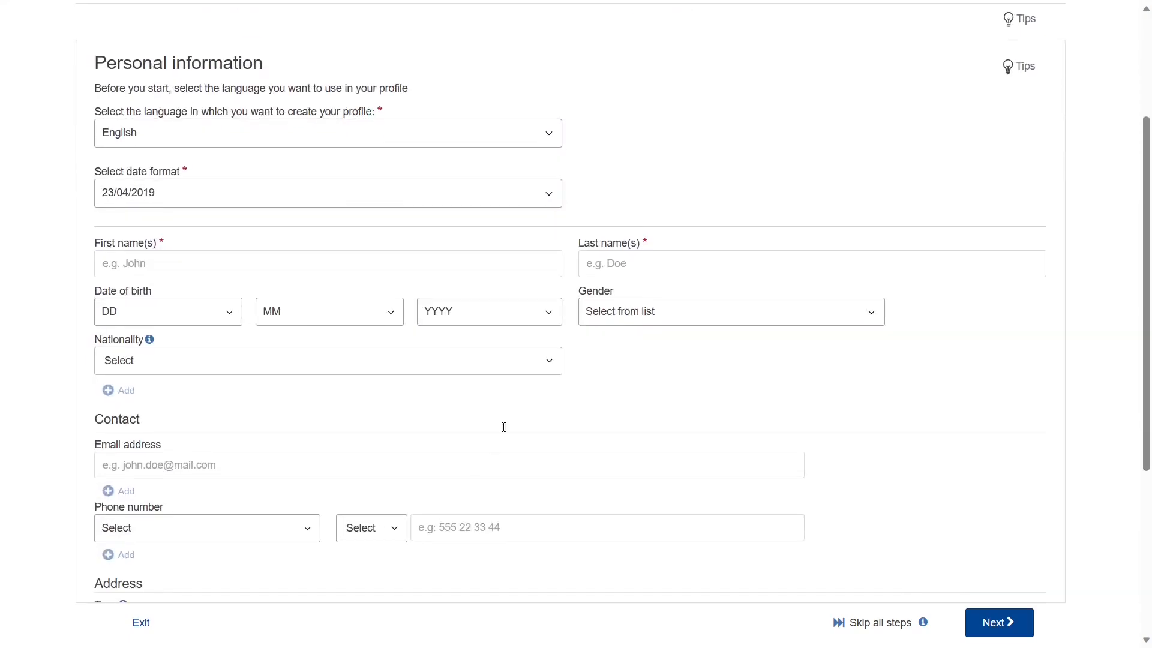
scroll(394, 430, up, 4)
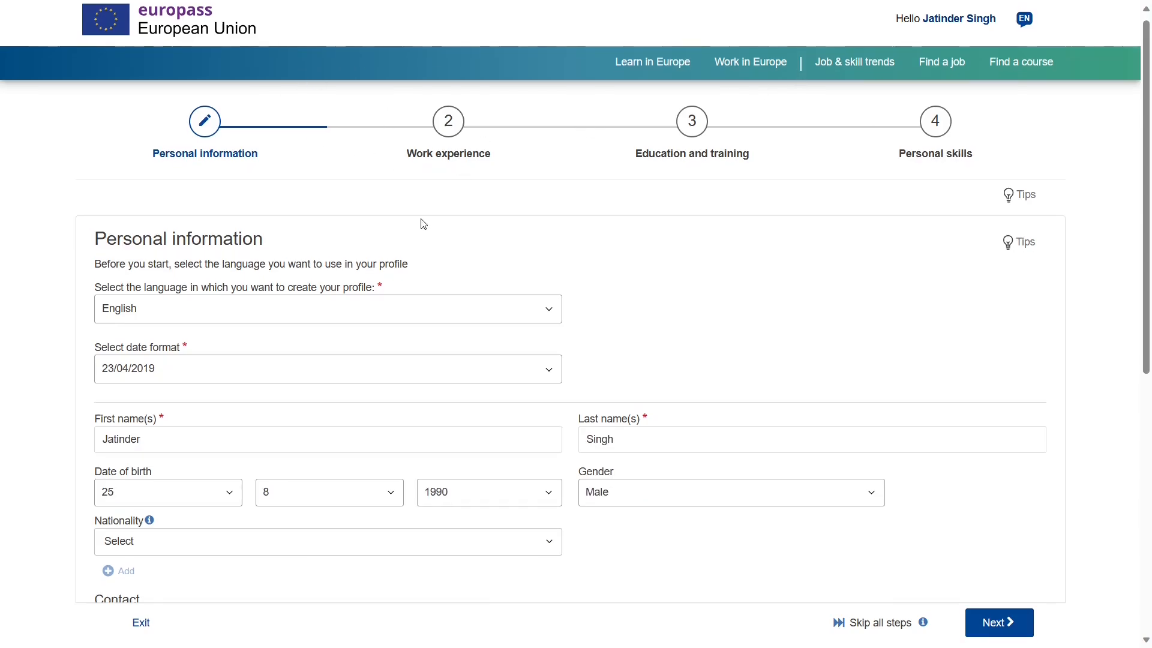
scroll(423, 222, down, 1)
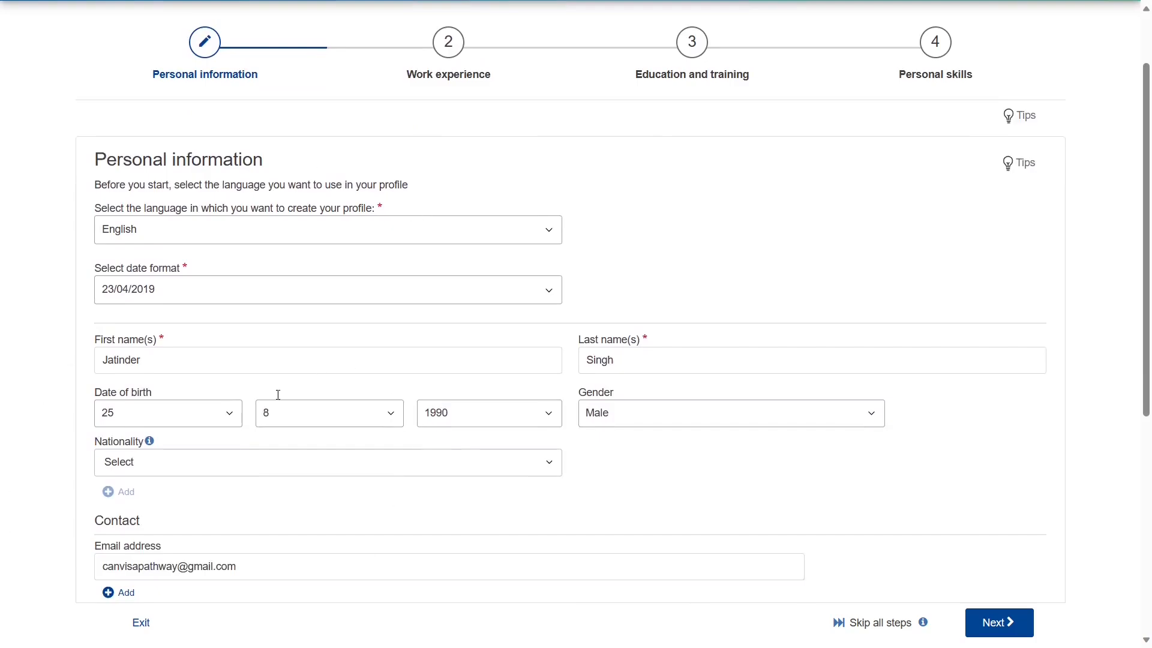
scroll(240, 309, down, 1)
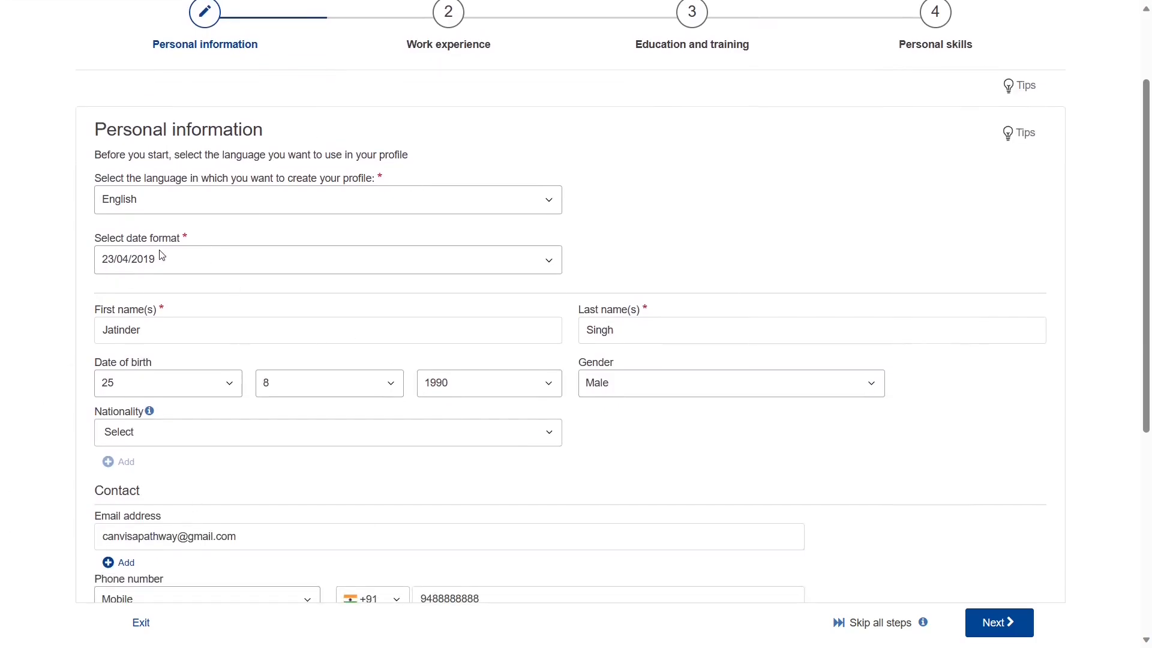
click(123, 122)
triple_click(131, 123)
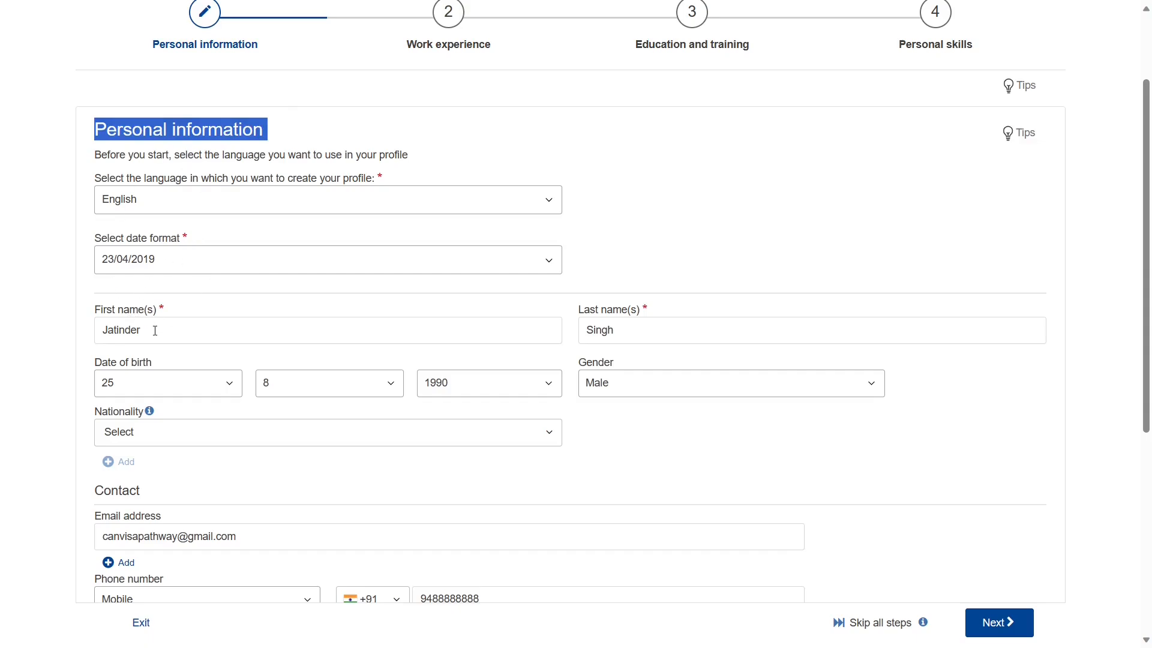
triple_click(595, 312)
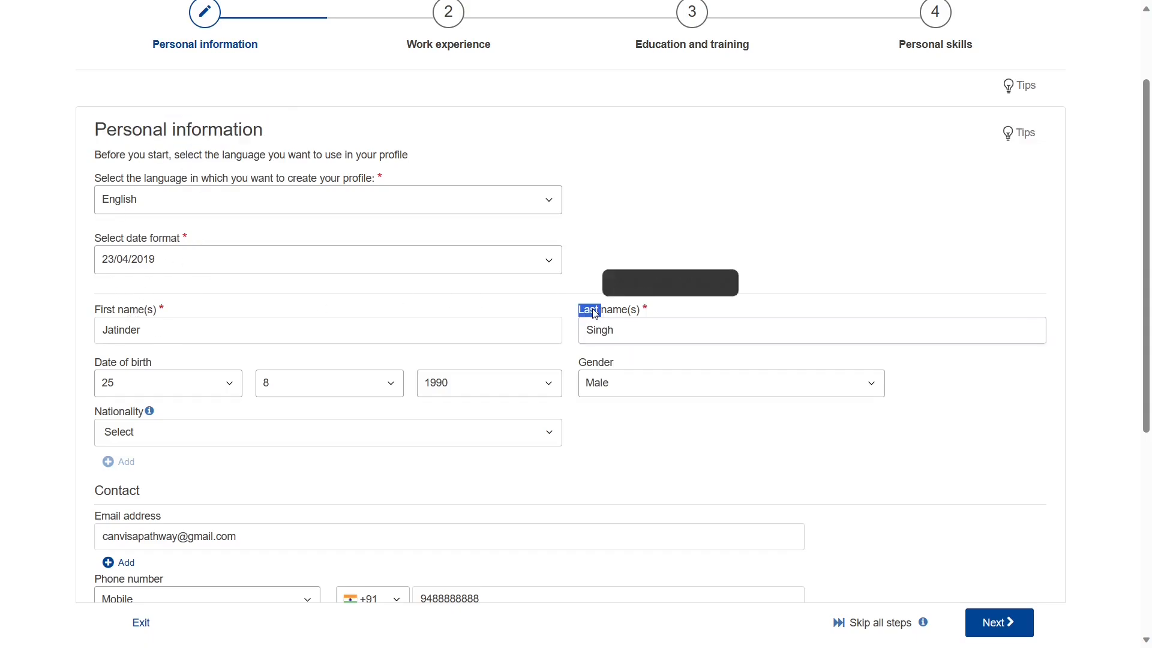
click(48, 391)
scroll(66, 381, down, 1)
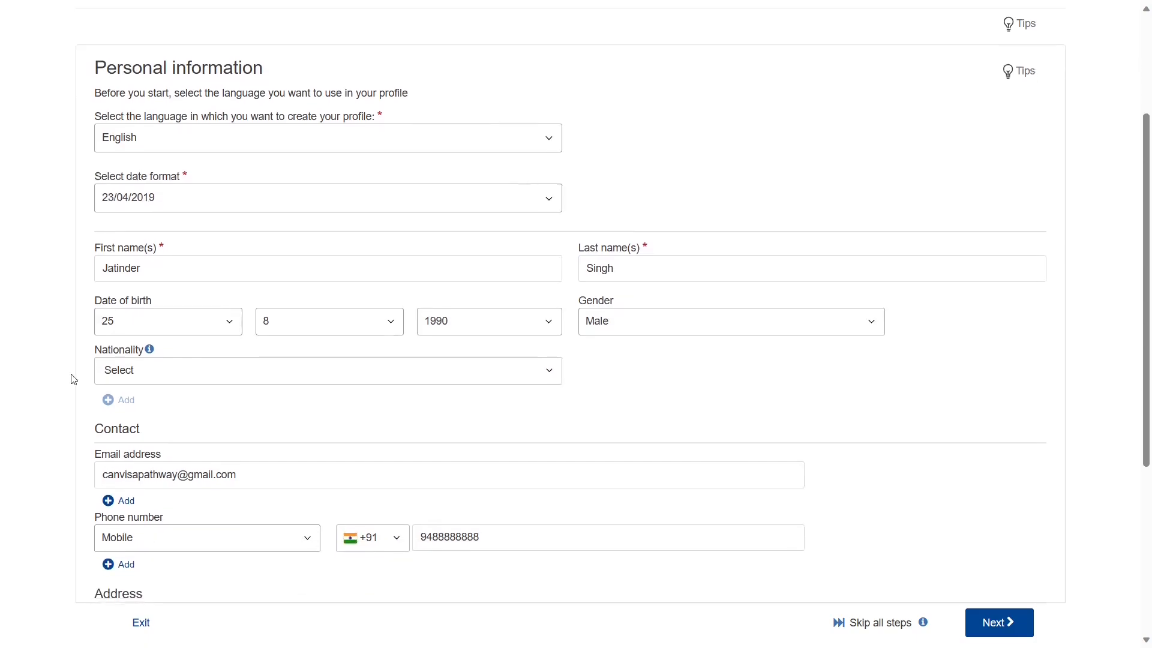
- Check the date of birth, keep gender as Male, and set nationality to Indian
triple_click(142, 306)
click(82, 387)
triple_click(602, 306)
click(612, 319)
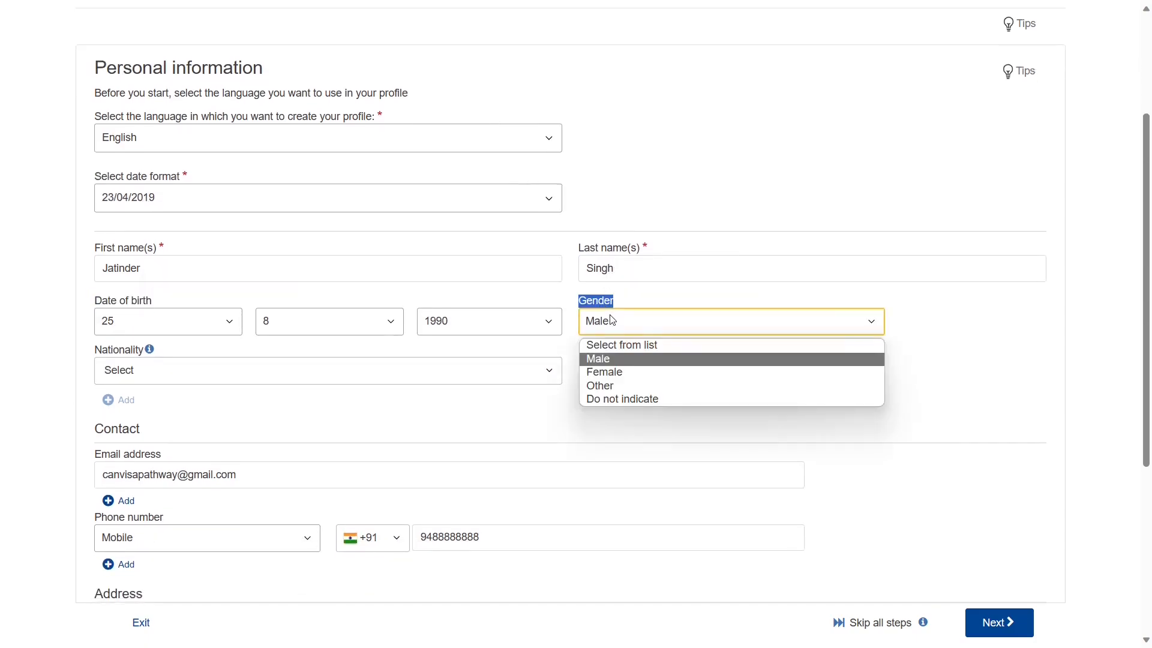
click(612, 320)
click(288, 381)
text(indi)
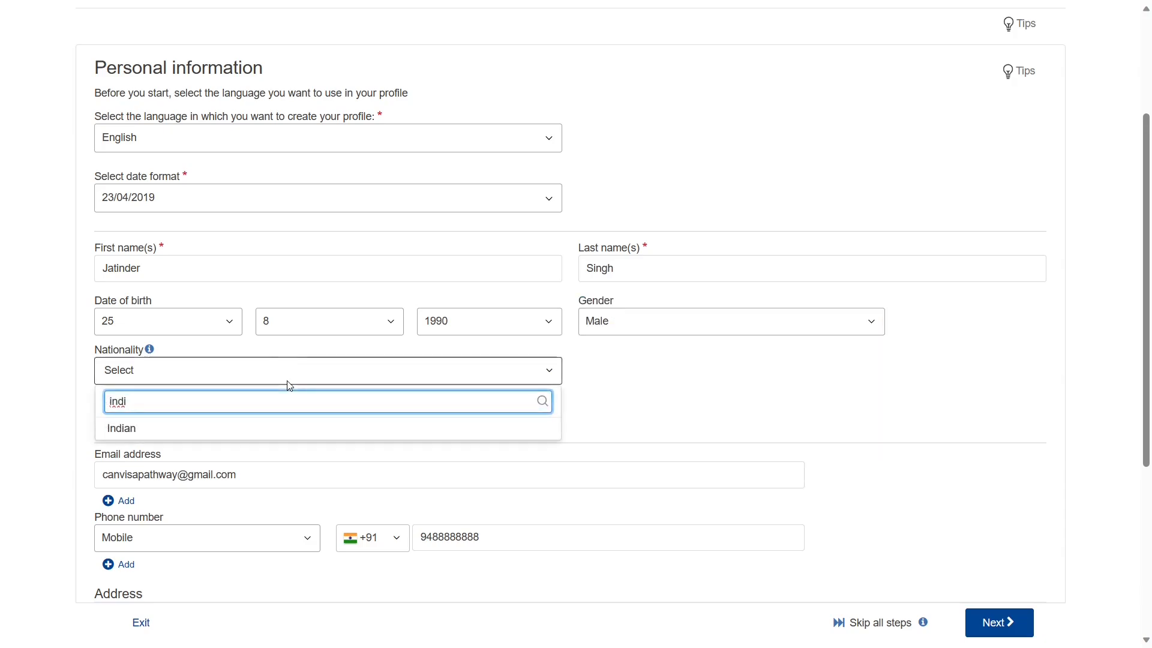
click(265, 428)
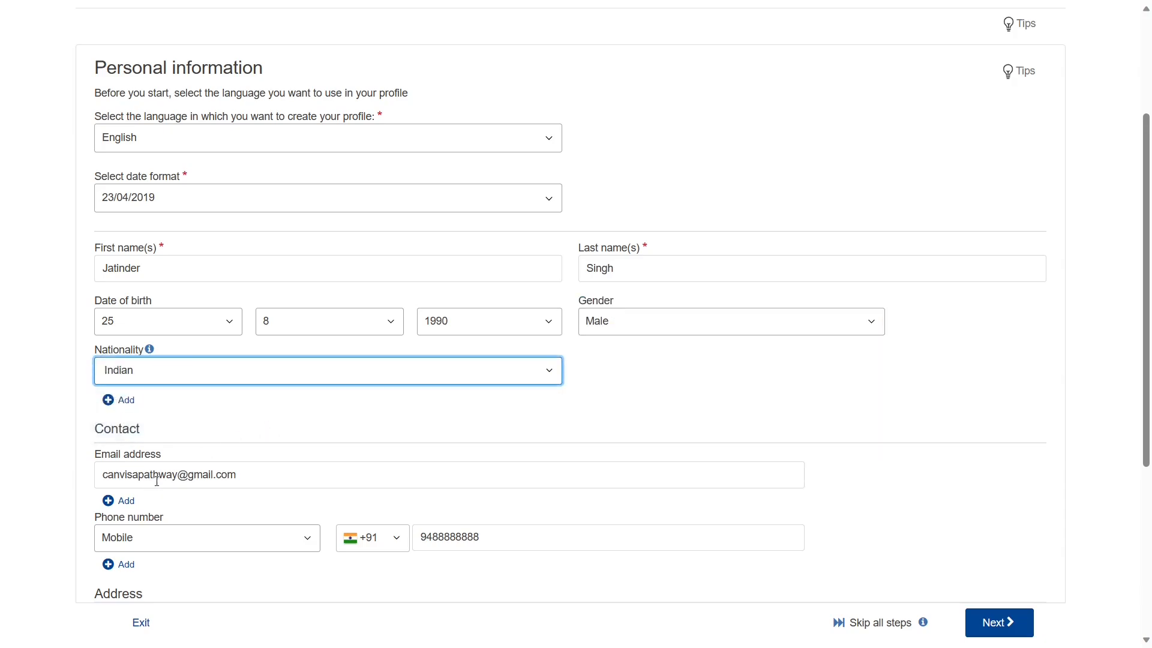
- Check the e-mail address entry and dismiss the saved-info suggestions
click(241, 469)
click(284, 429)
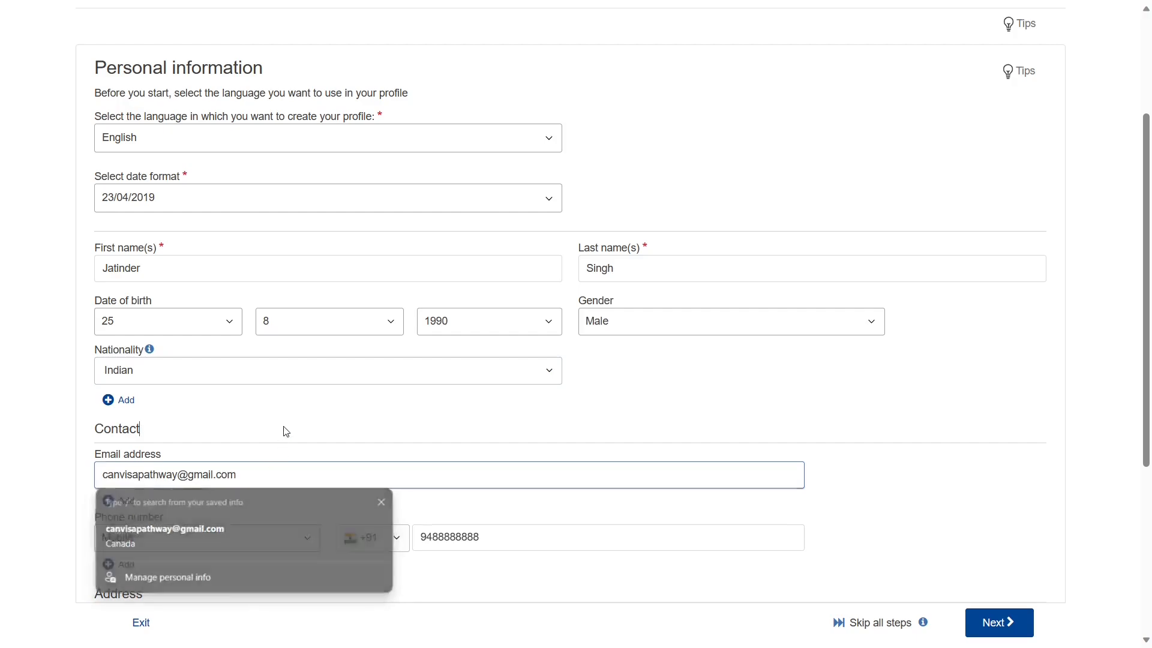
scroll(285, 431, down, 2)
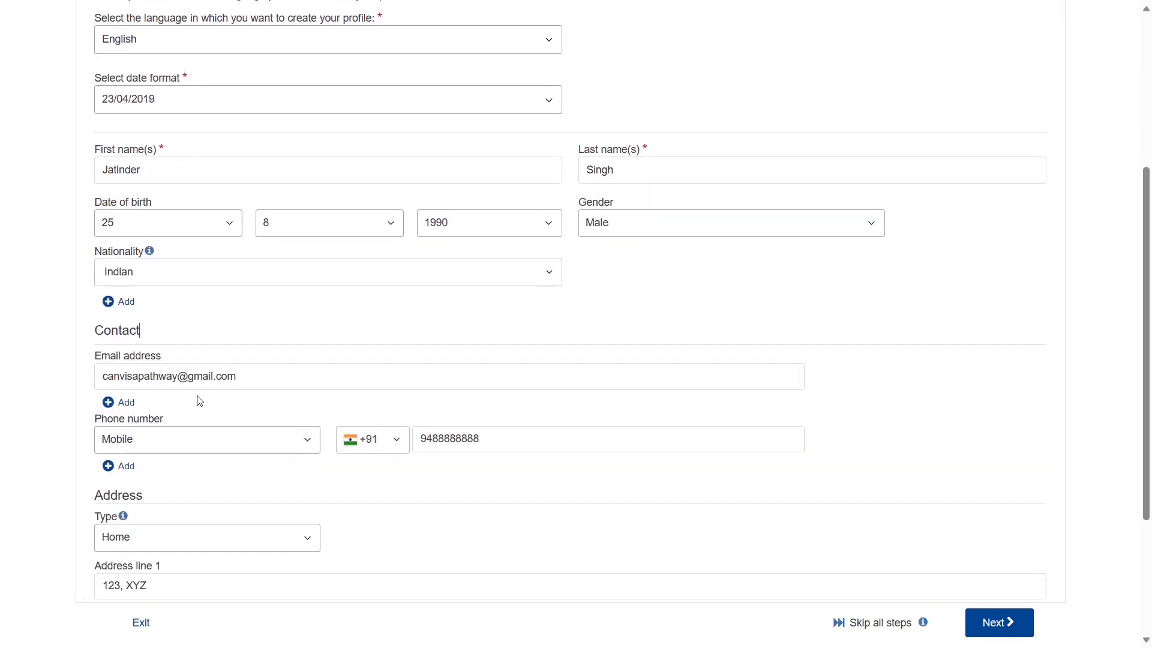
triple_click(146, 358)
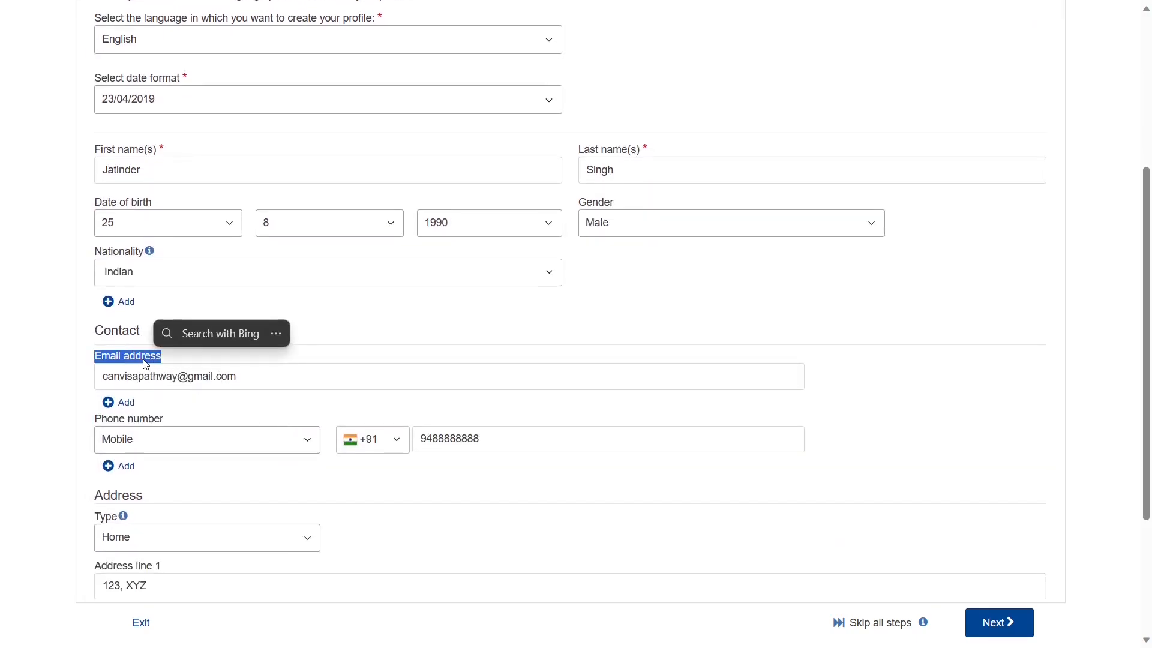
click(70, 406)
scroll(70, 405, down, 1)
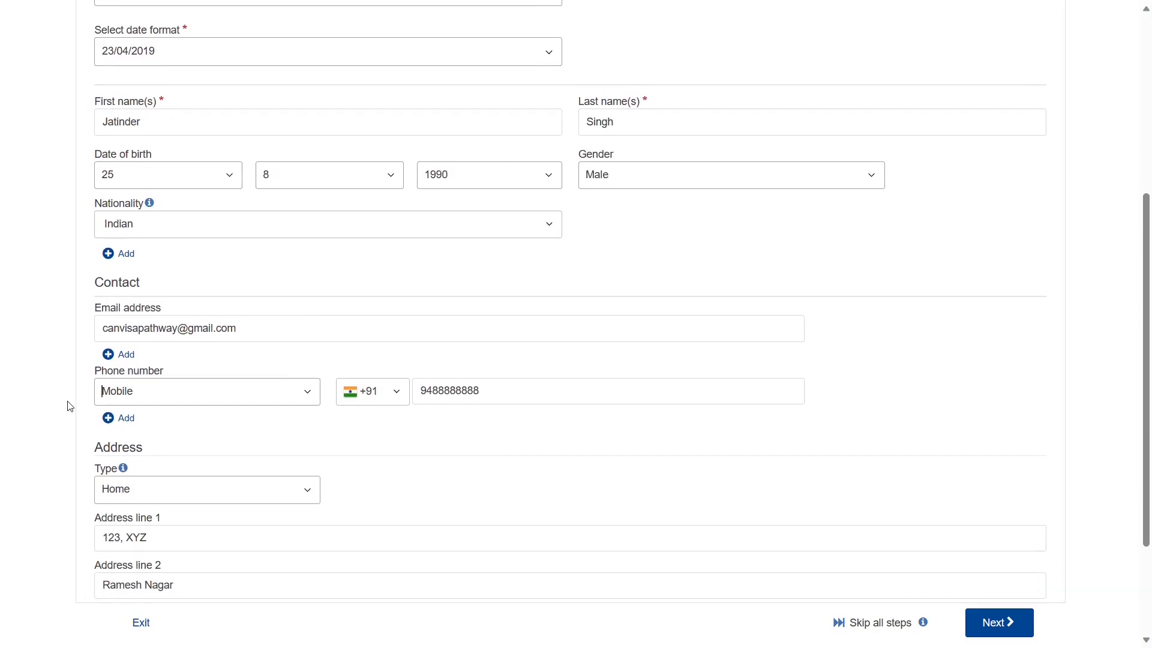
- Keep Mobile as the phone type and Home as the address type
click(162, 394)
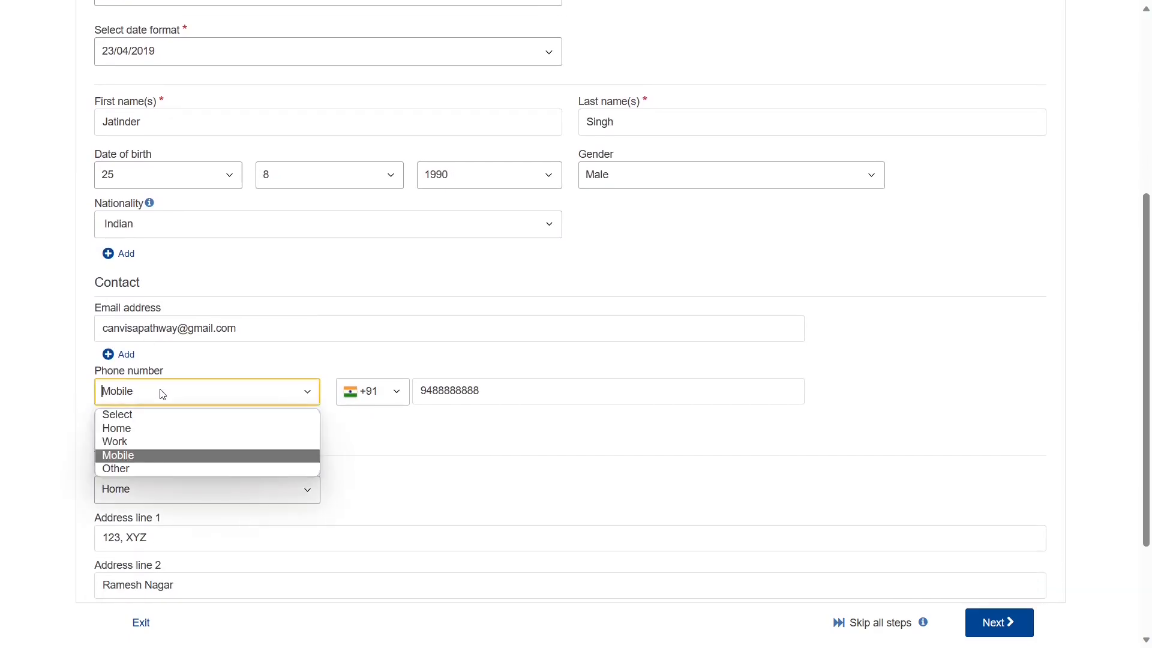
click(163, 394)
scroll(330, 402, down, 1)
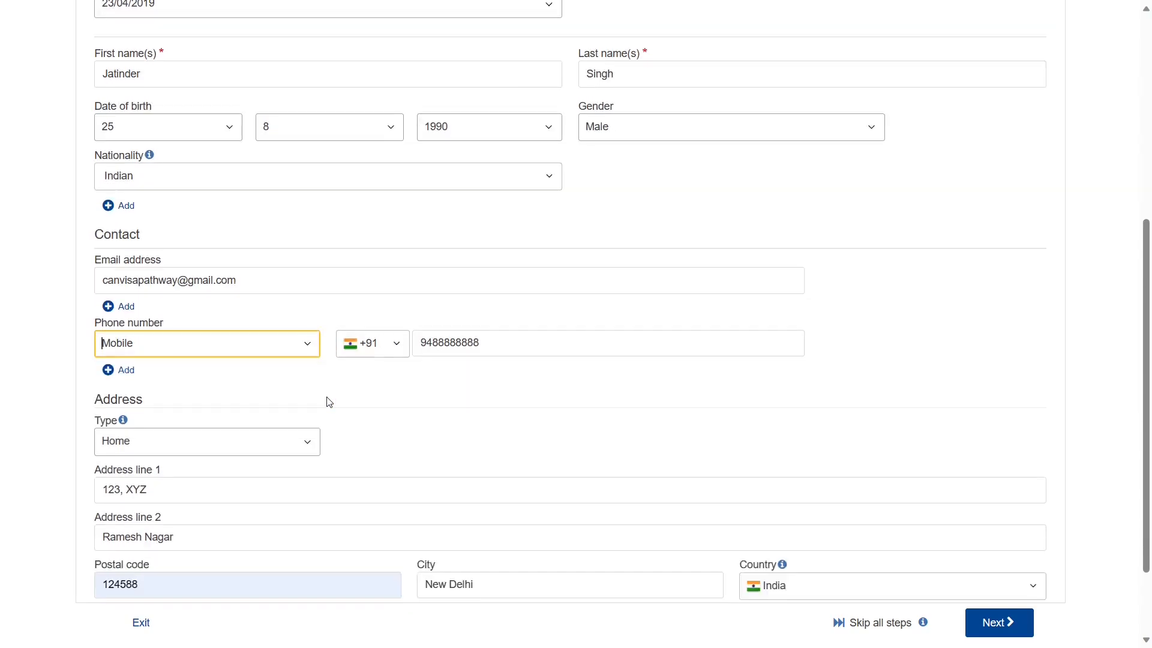
scroll(329, 402, down, 1)
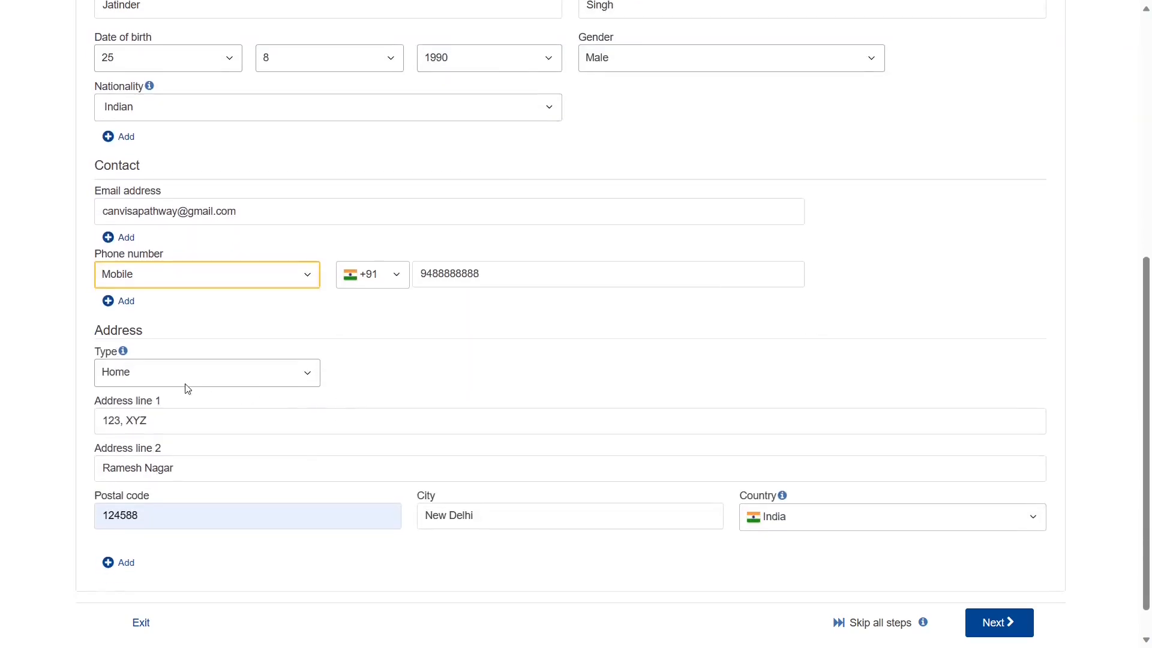
click(288, 372)
click(288, 372)
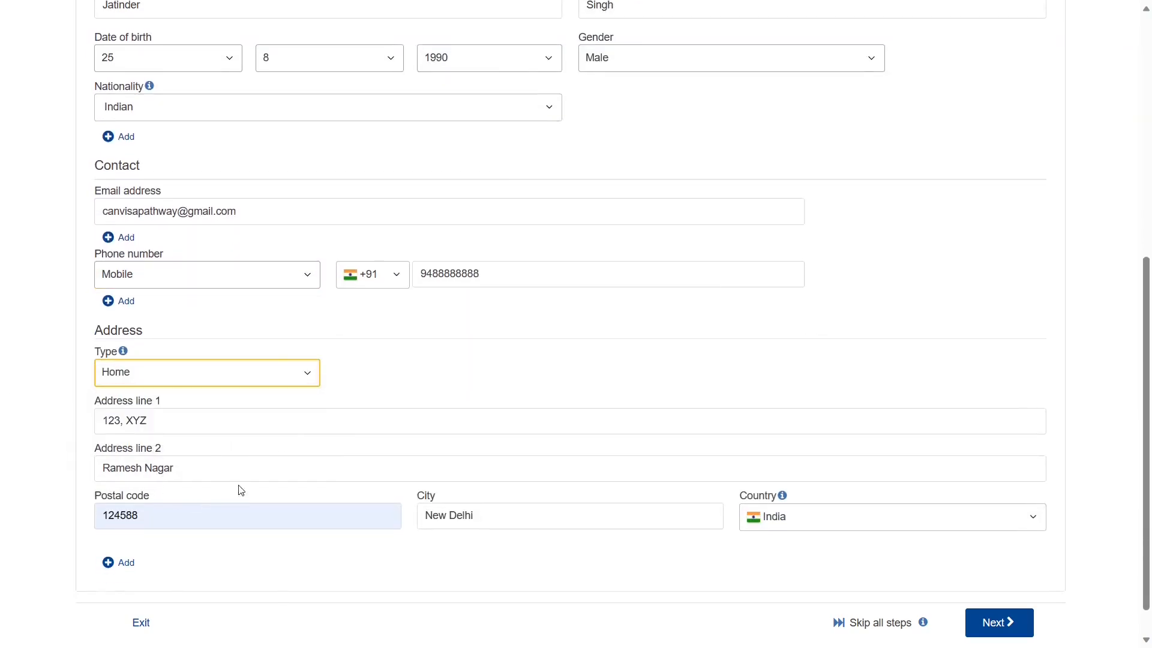
scroll(240, 486, down, 1)
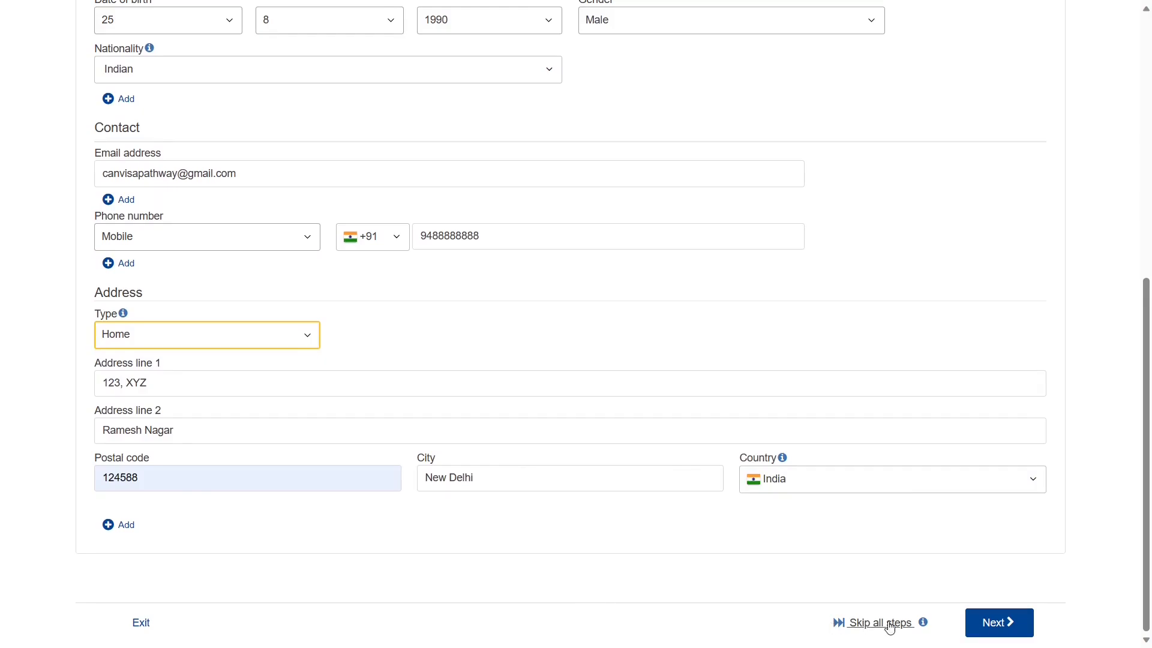
- Advance to the Work experience step and select the Occupation or position held field
click(974, 625)
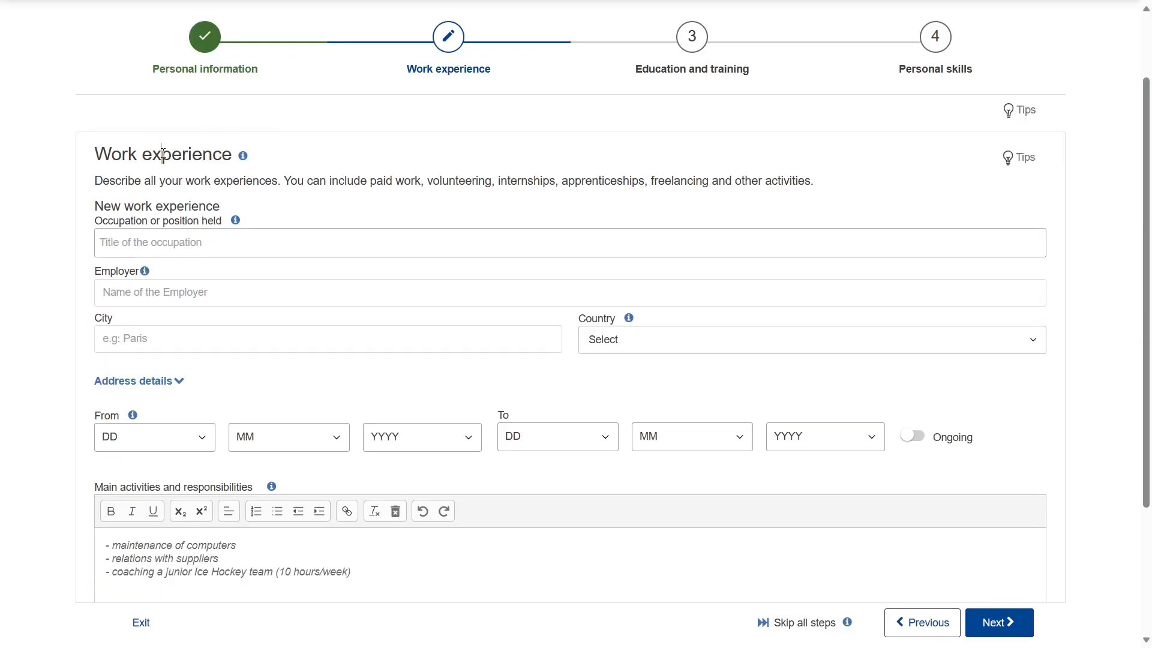
triple_click(162, 155)
click(53, 205)
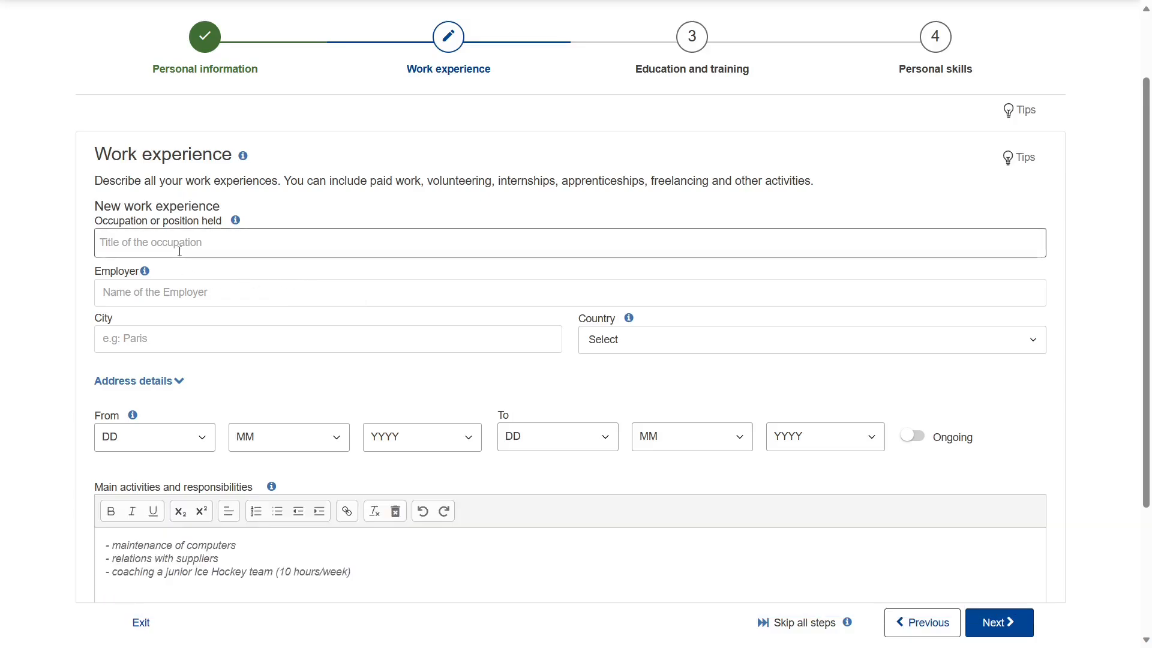
click(183, 242)
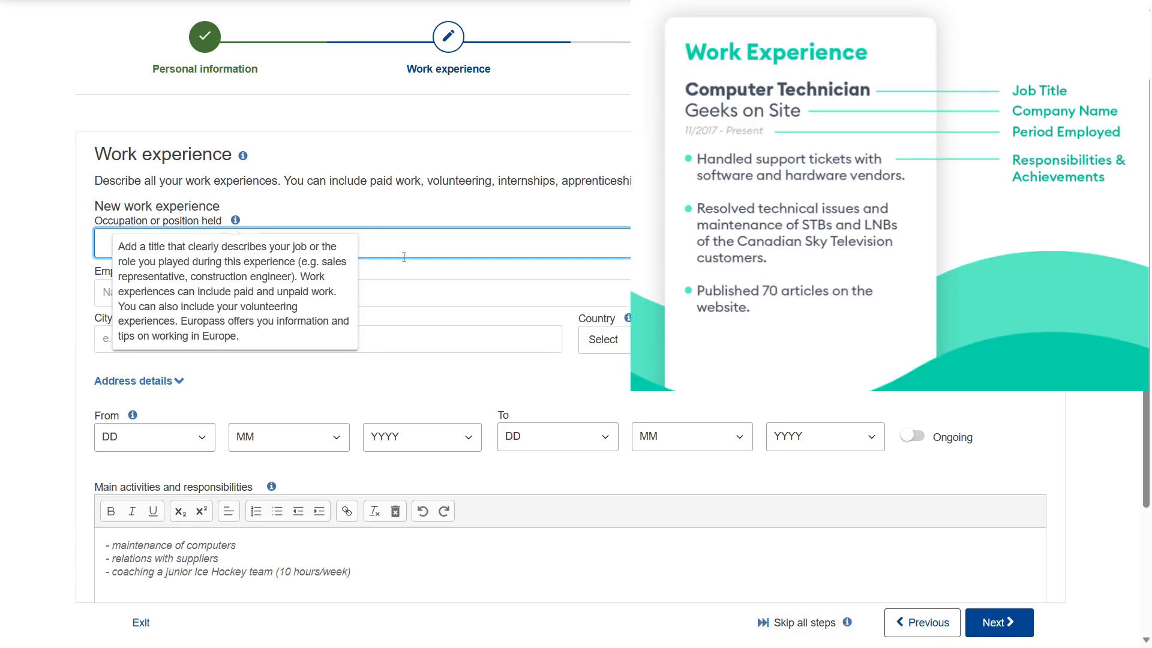
mouse_move(235, 223)
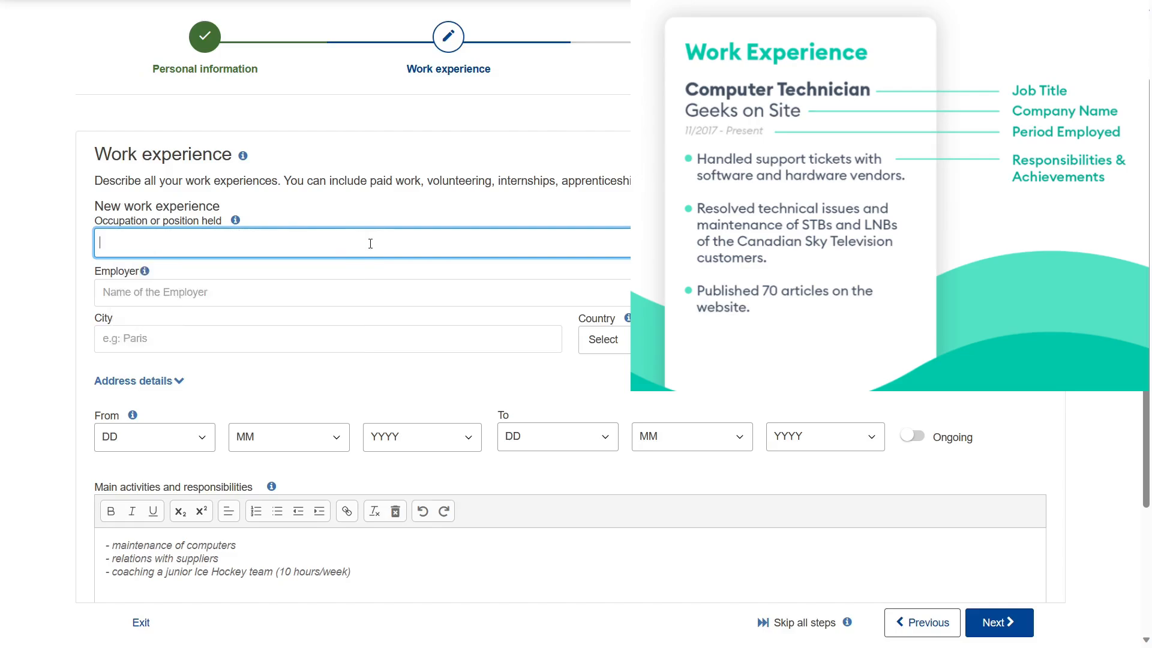
- Enter Plumber as occupation at Plumbing Services Inc., located in Delhi, India
text(Plumber)
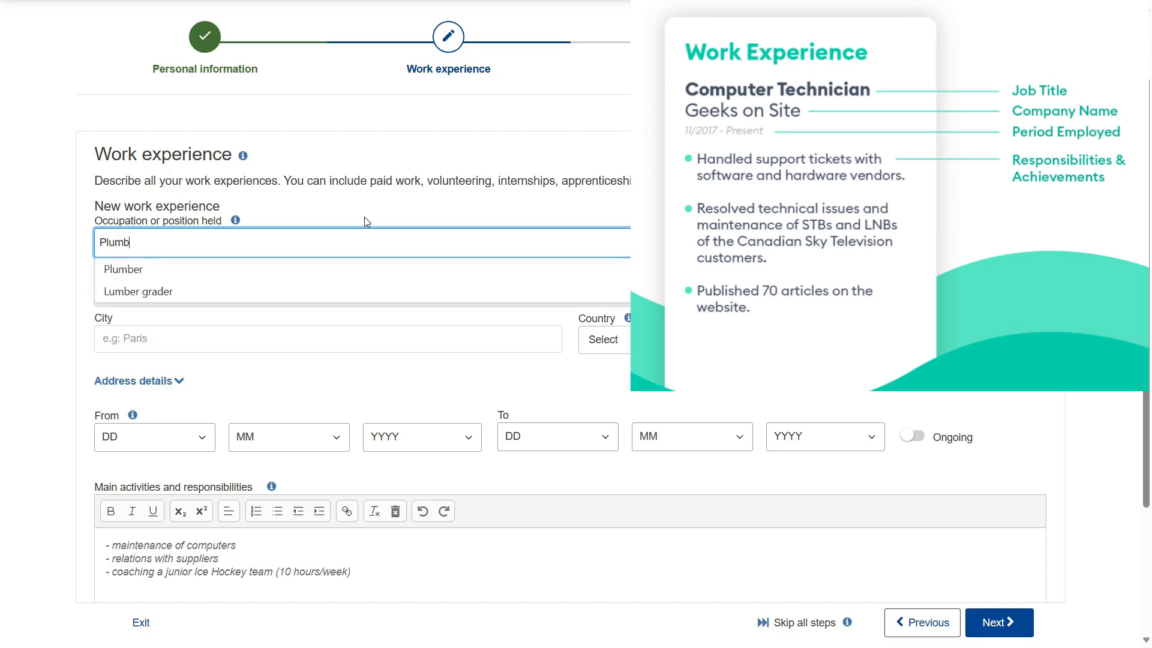
click(165, 275)
scroll(166, 359, down, 1)
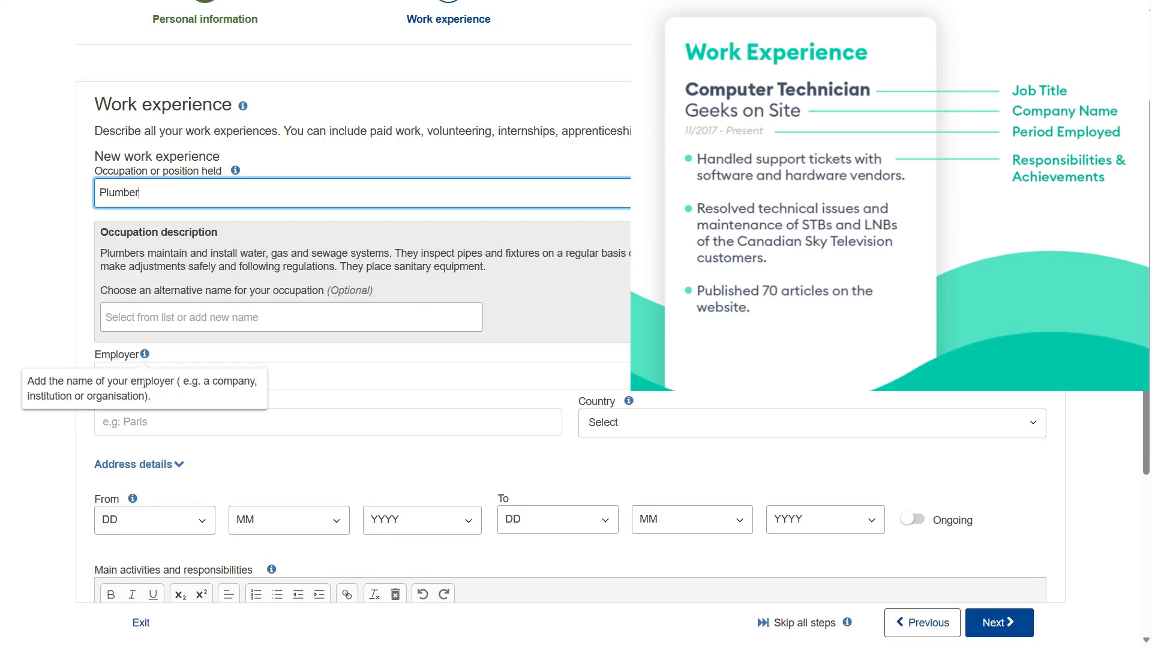
click(297, 376)
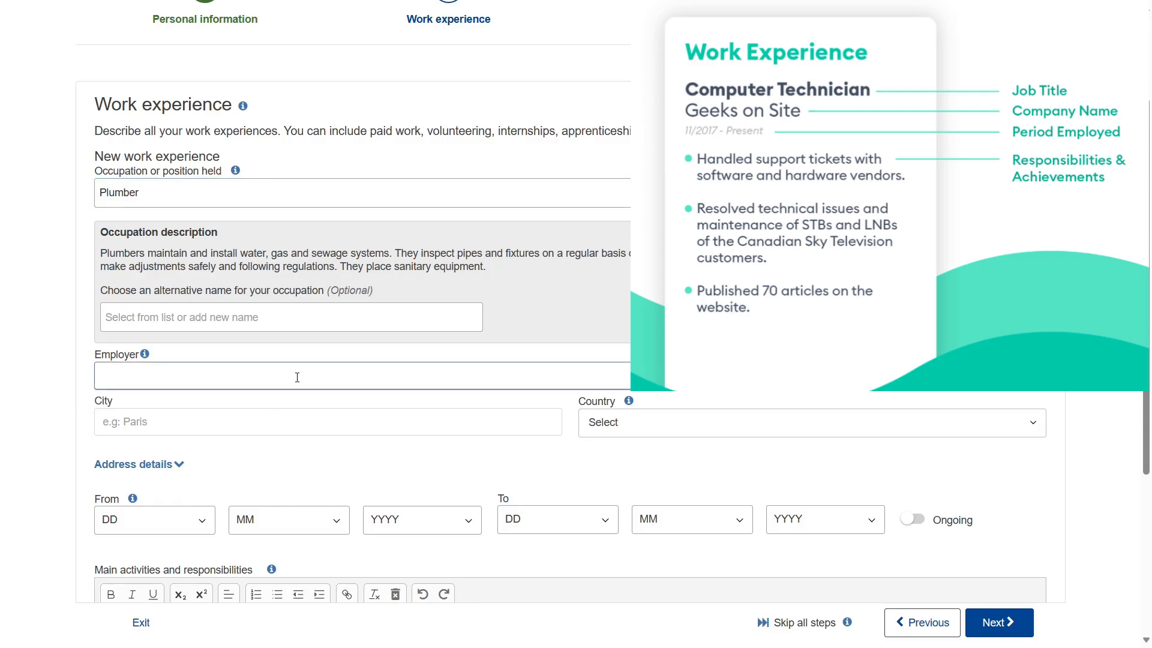
text(Plumbing Services Inc.)
click(210, 428)
text(Delhi)
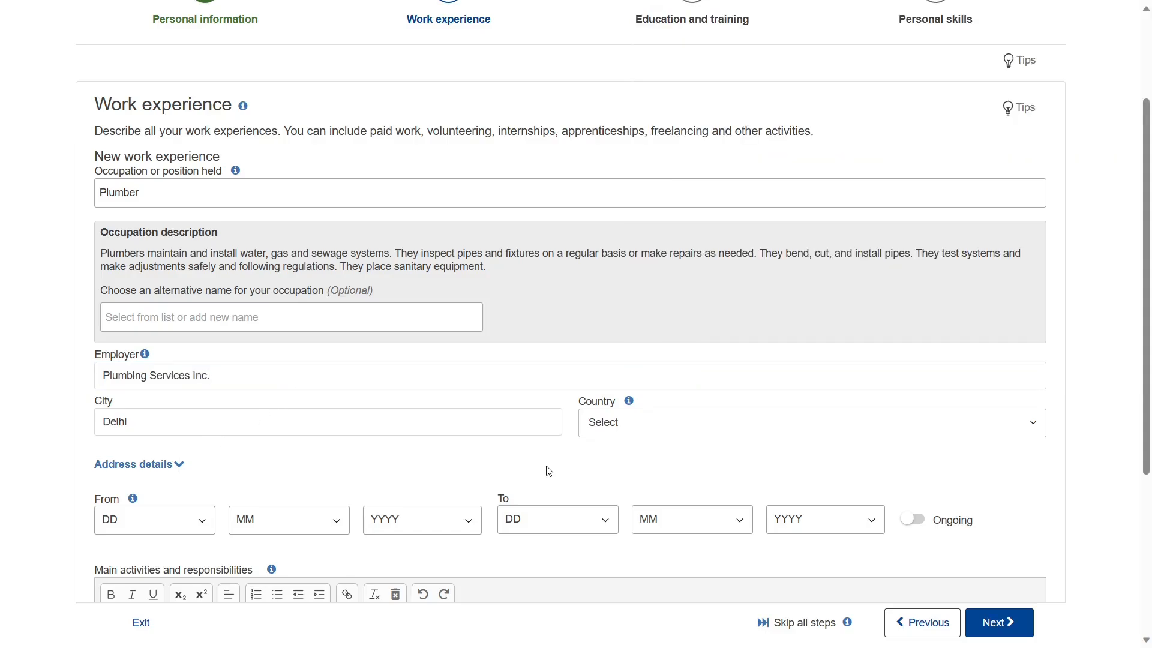
click(659, 427)
text(indi)
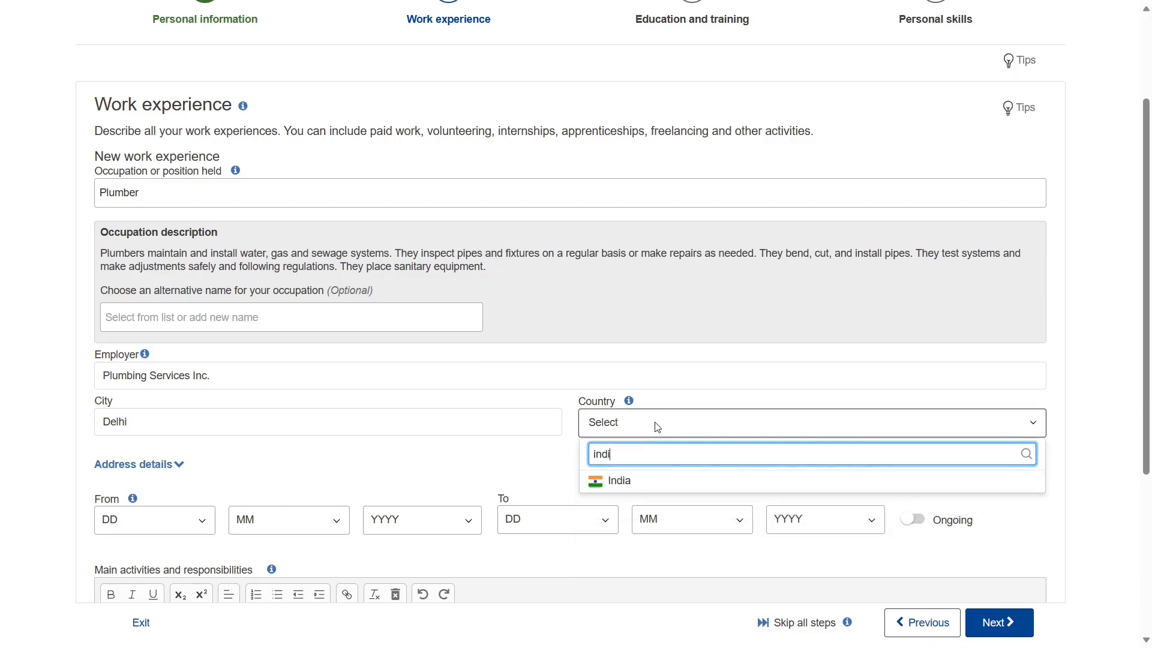
click(630, 480)
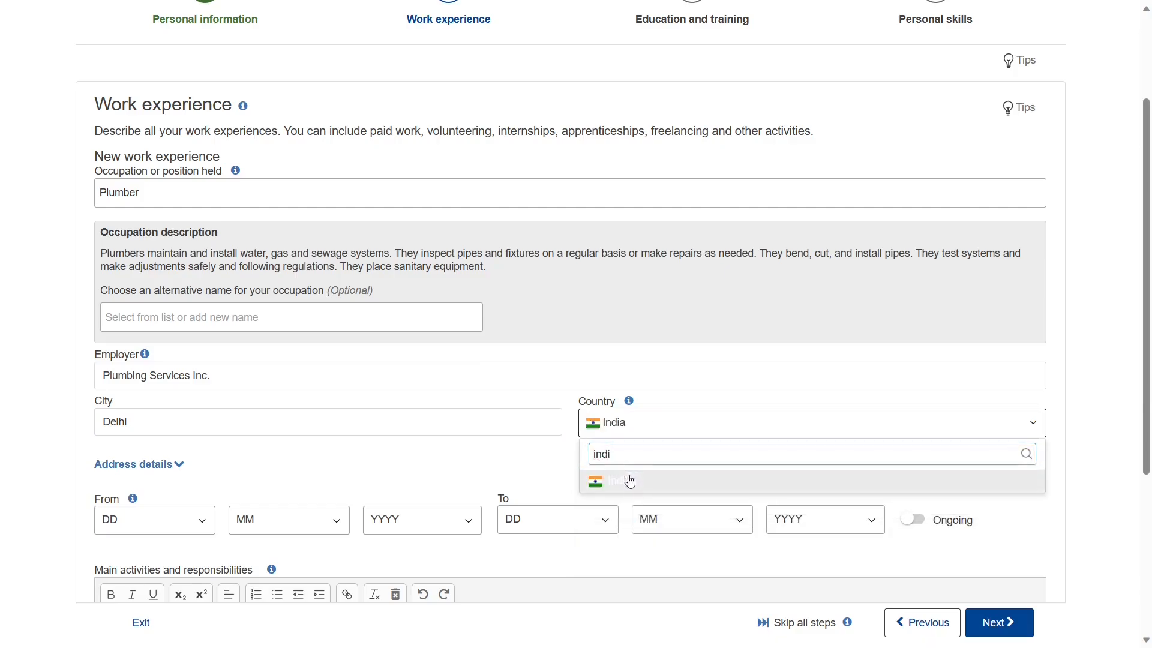
- Expand the employer's Address details fields and review them
scroll(415, 480, down, 1)
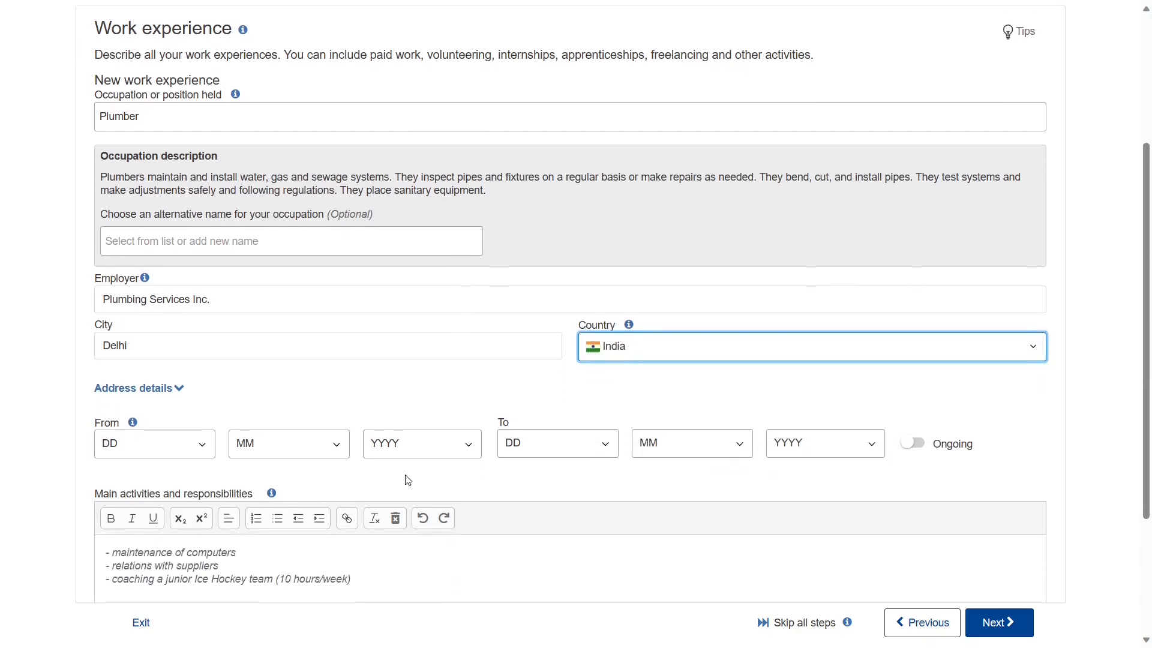
click(174, 389)
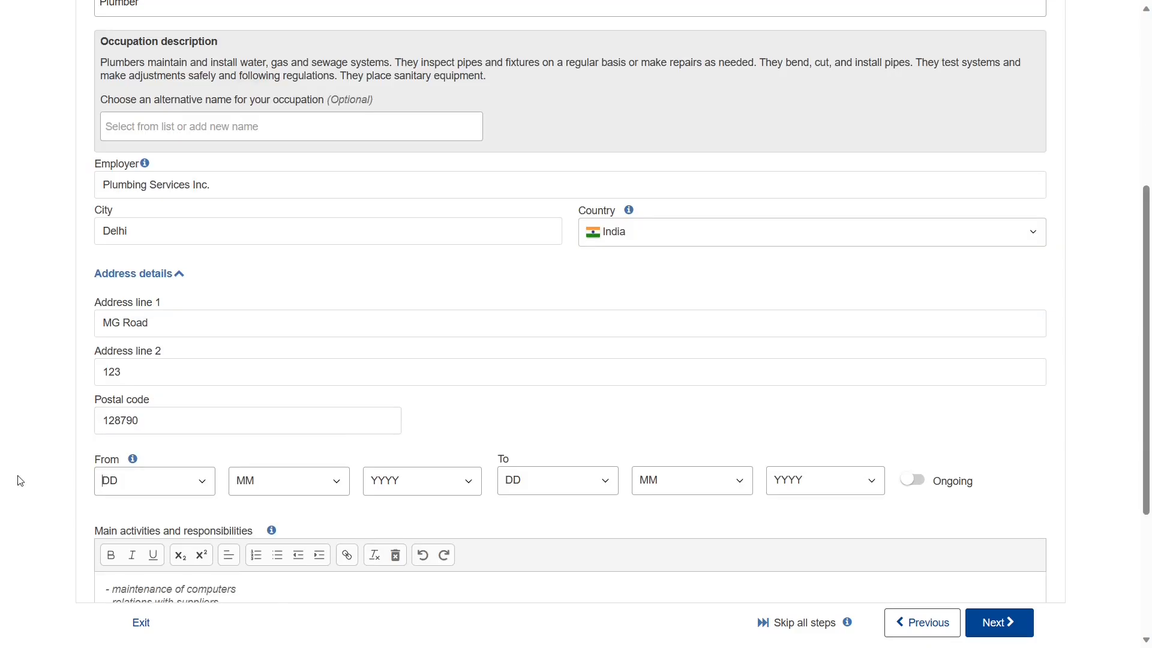
scroll(20, 480, down, 1)
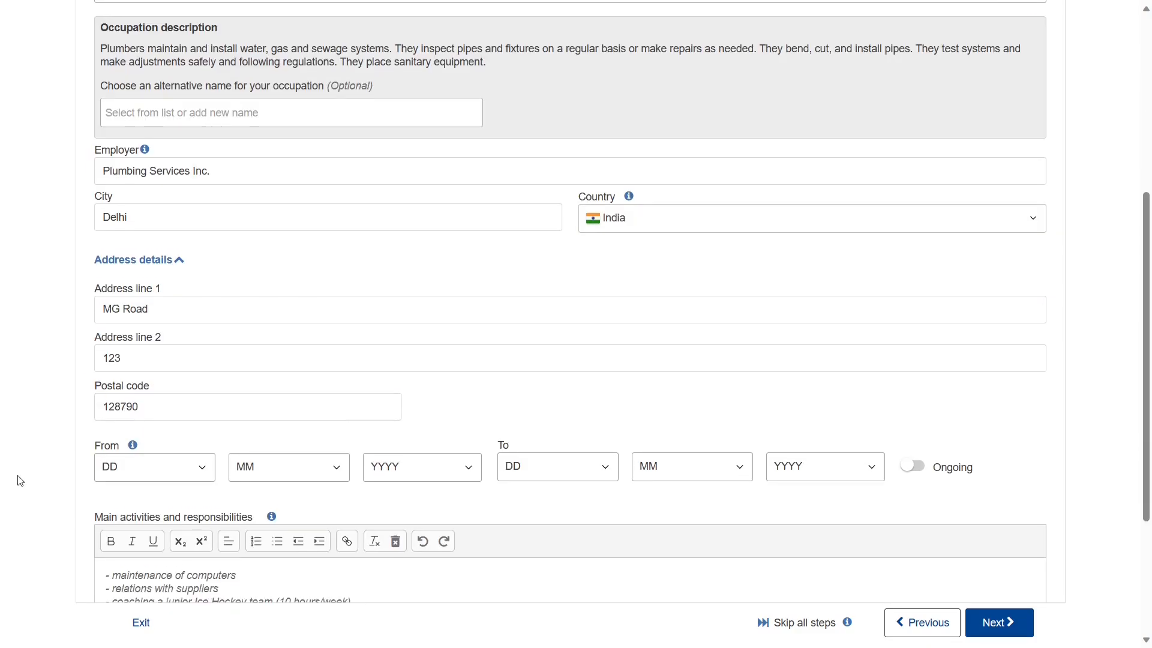
scroll(75, 453, down, 1)
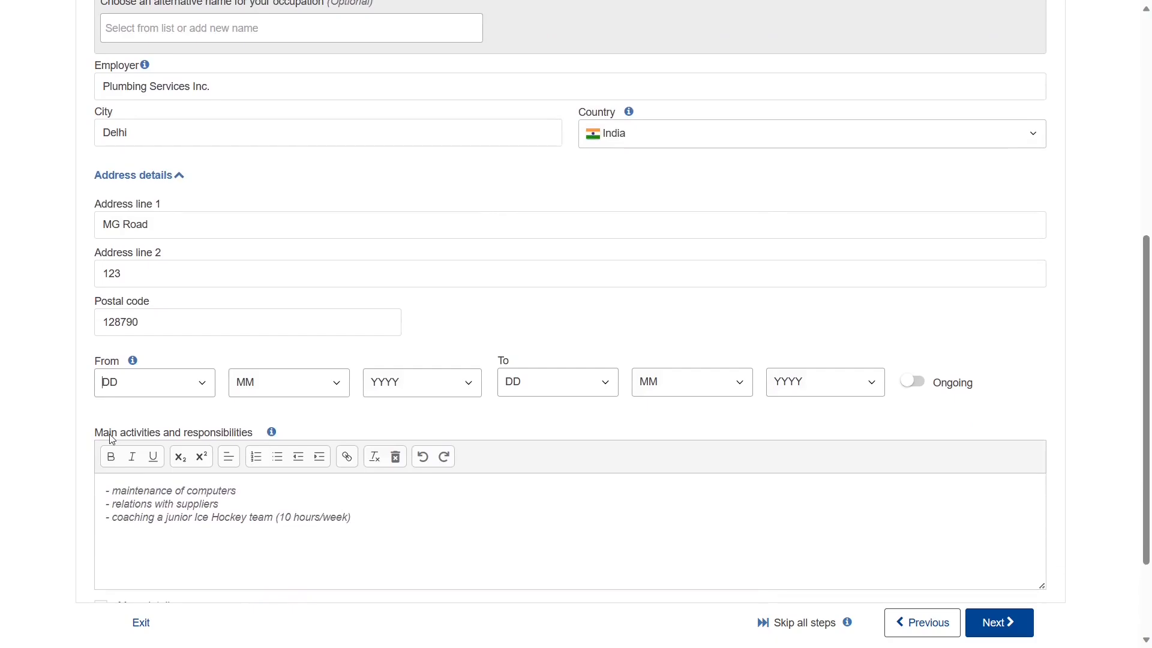
scroll(112, 439, up, 1)
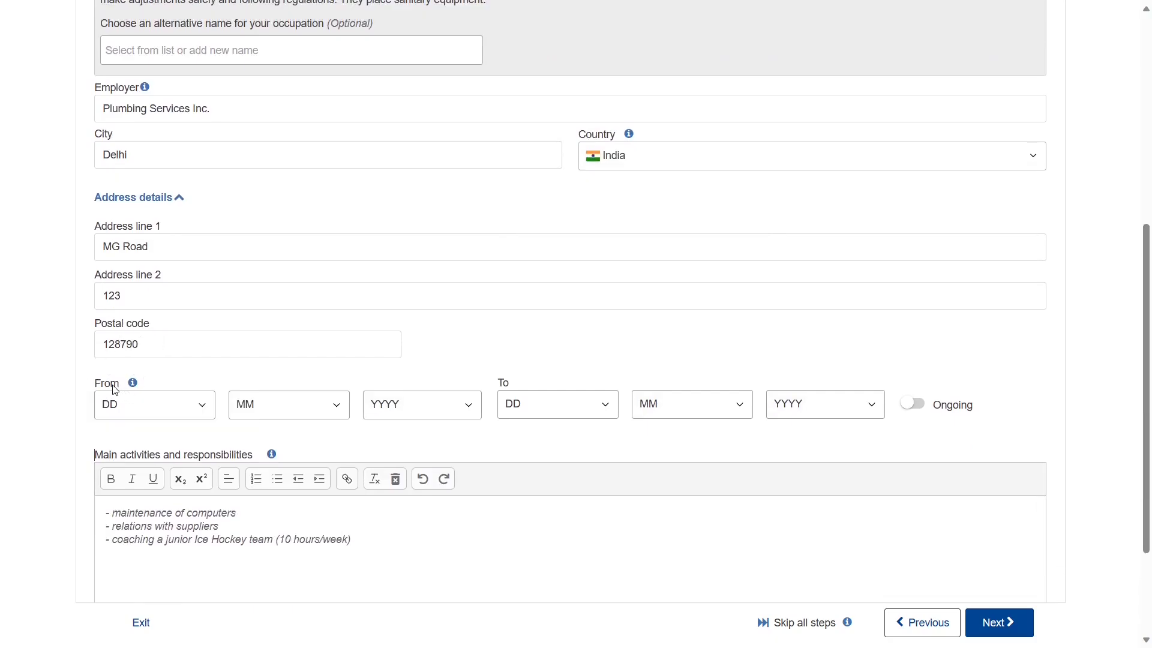
mouse_move(133, 389)
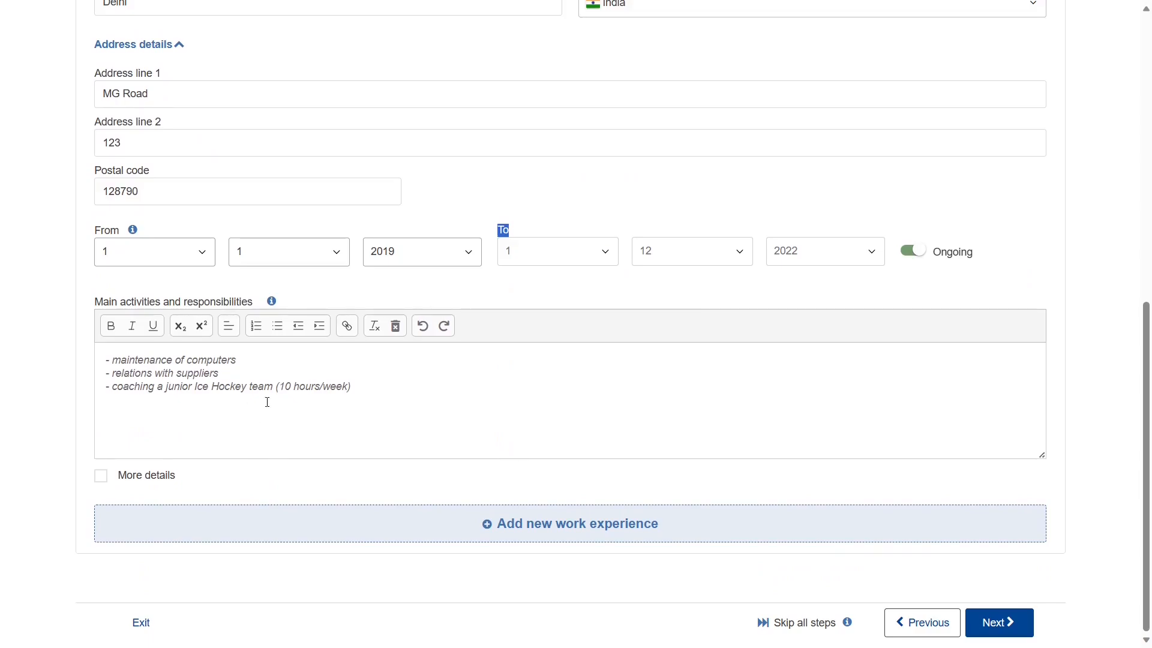
- Set the From date to day 1, month 1, 2019 with Ongoing switched on
click(48, 309)
triple_click(117, 302)
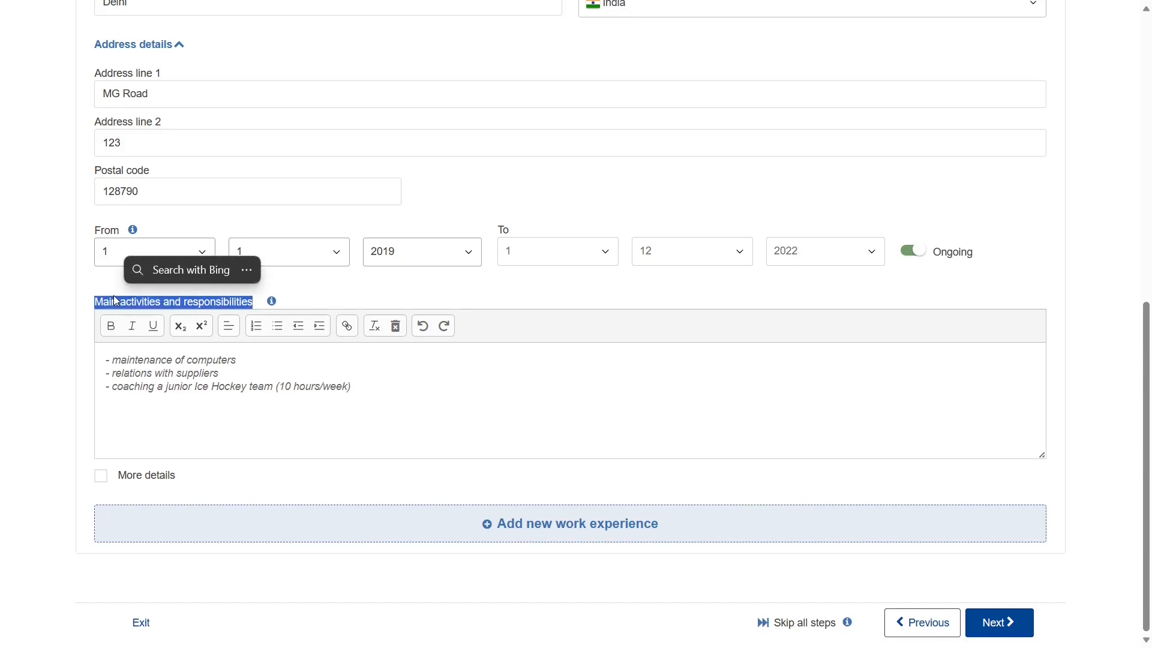
double_click(276, 306)
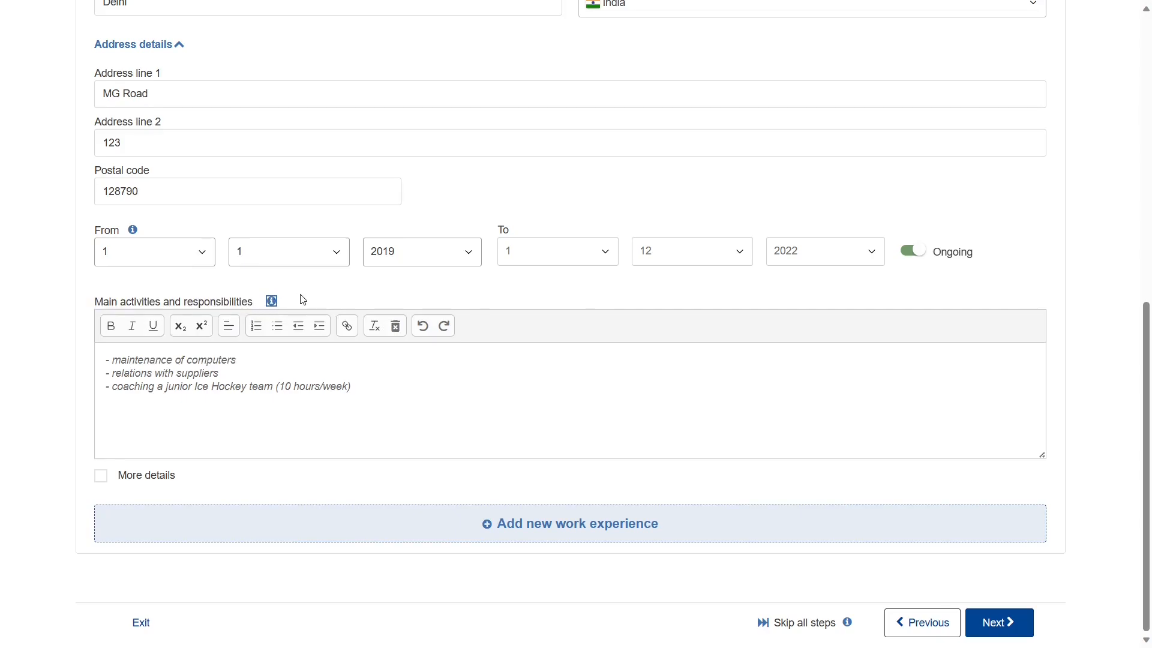
click(300, 300)
mouse_move(275, 306)
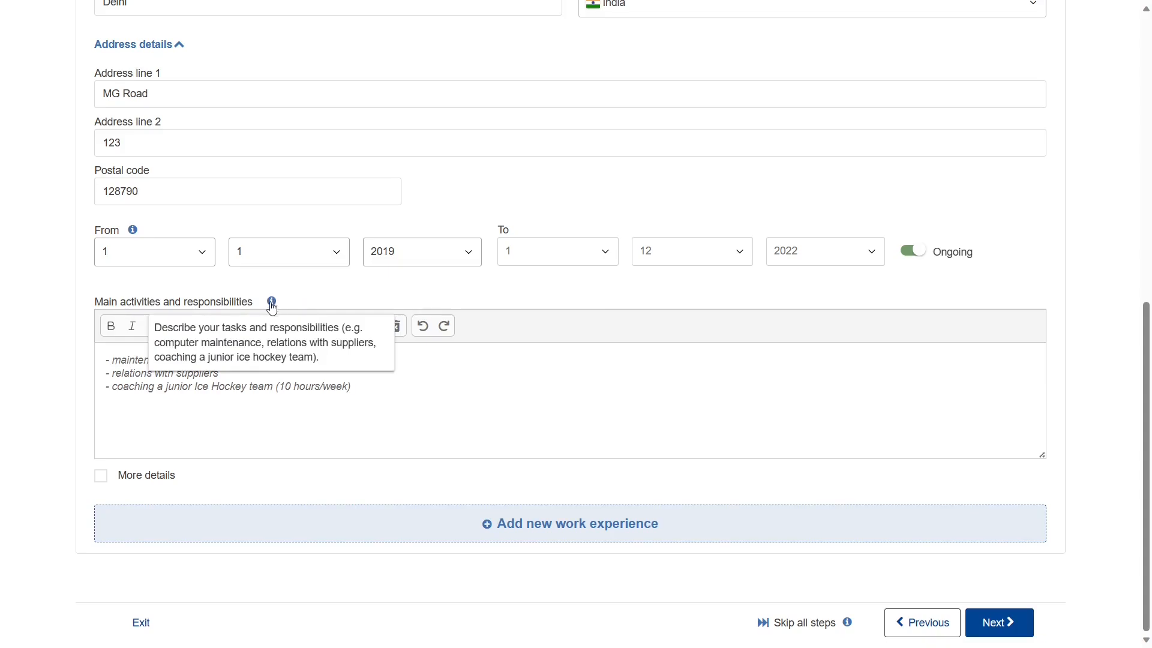
click(181, 412)
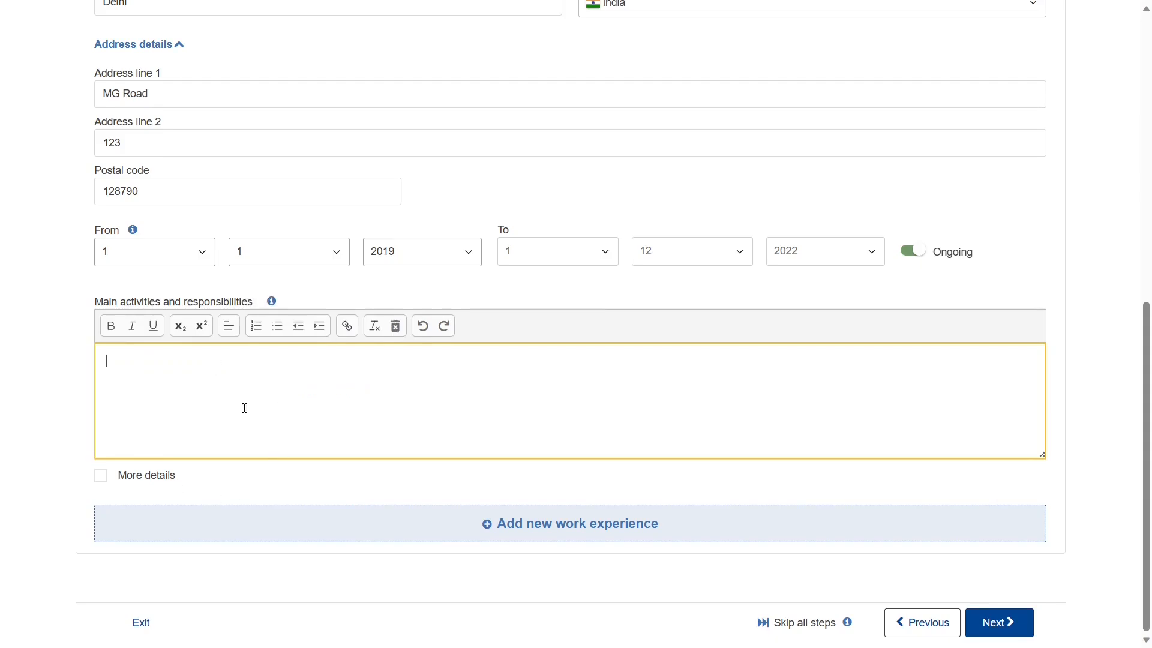
- Paste the plumbing responsibilities into Main activities as bullets, removing the empty trailing bullet
text(Installed and replaced water heaters, drain pipes an water supply lines)
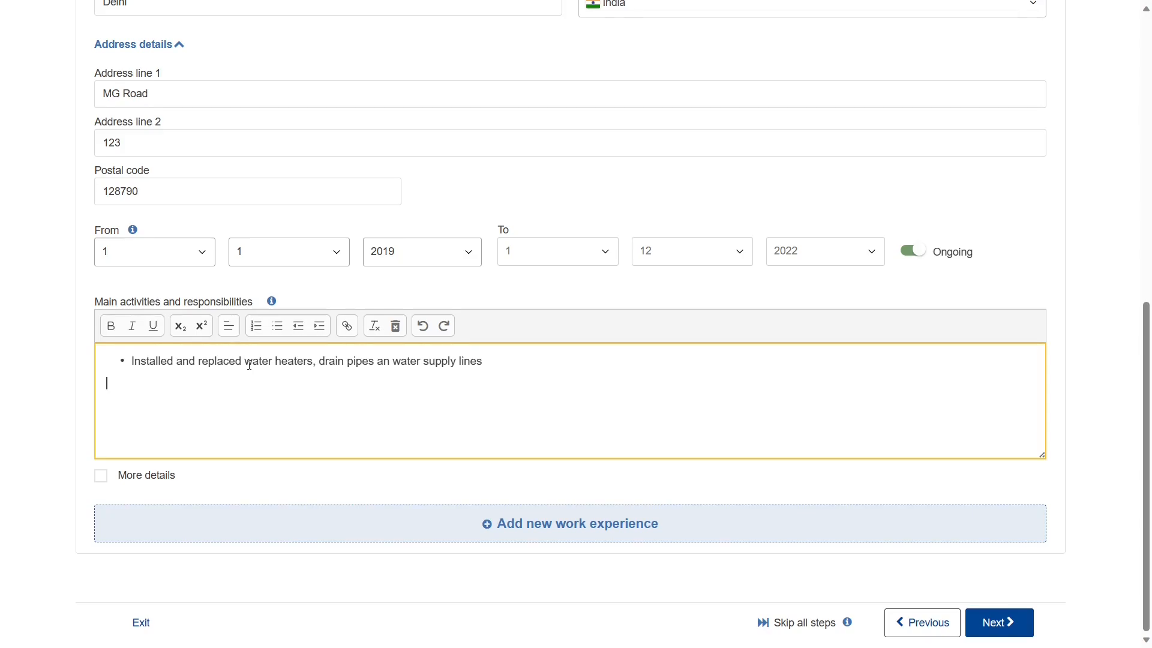
click(277, 326)
text(Repaired plumbing fixtures; tested joints and pipe systems for leaks, opened clogged drains, measured, cut and installed pipe and pipe fittings. Communicated with customers to provide recommendations on repairs, determined project estimation costs and defined project completion dates. Identified potential problems to prevent premature and unexpected breakdowns. Measured, cut, threaded, or bent pipe to required angle using hand or power tools such as pipe cutters, pipe threading machines etc. Used power tools to create assemblies and sub-assemblies.)
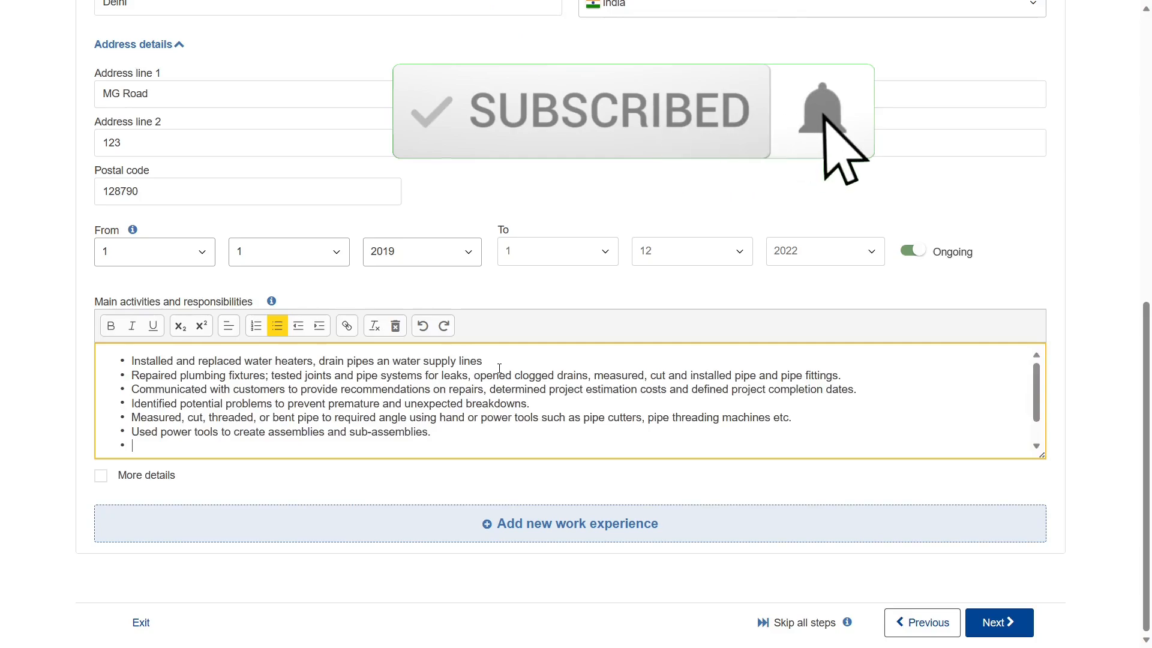
key(BackSpace)
- Review the bulleted duties by selecting key words and phrases in bullets two to six
double_click(153, 360)
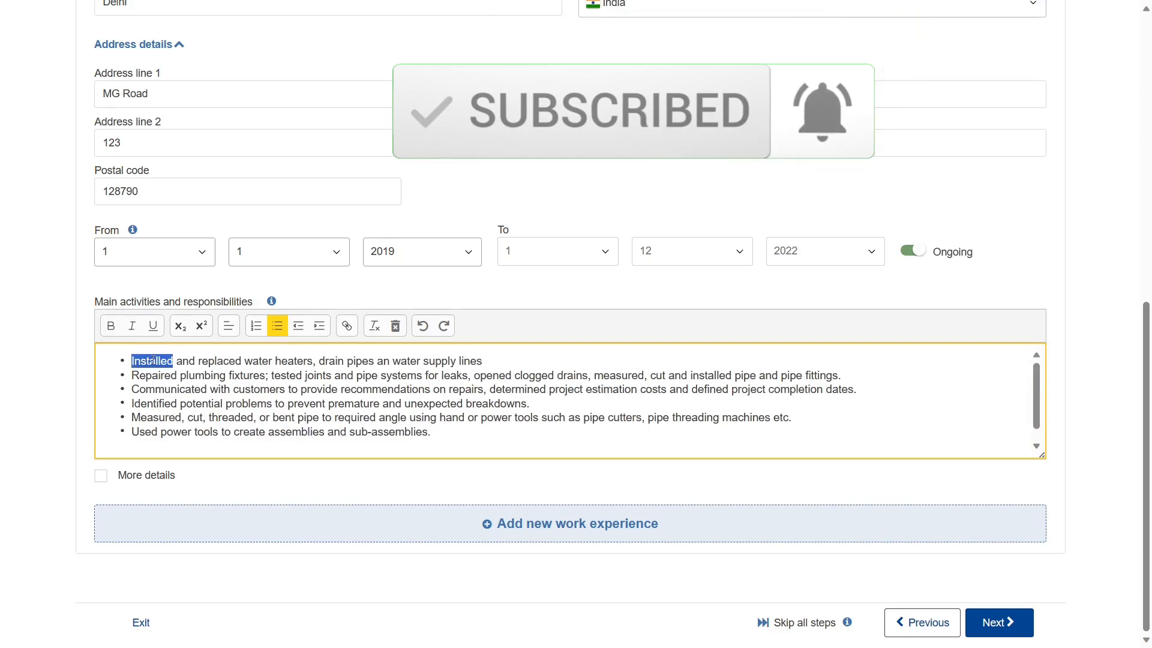
double_click(169, 374)
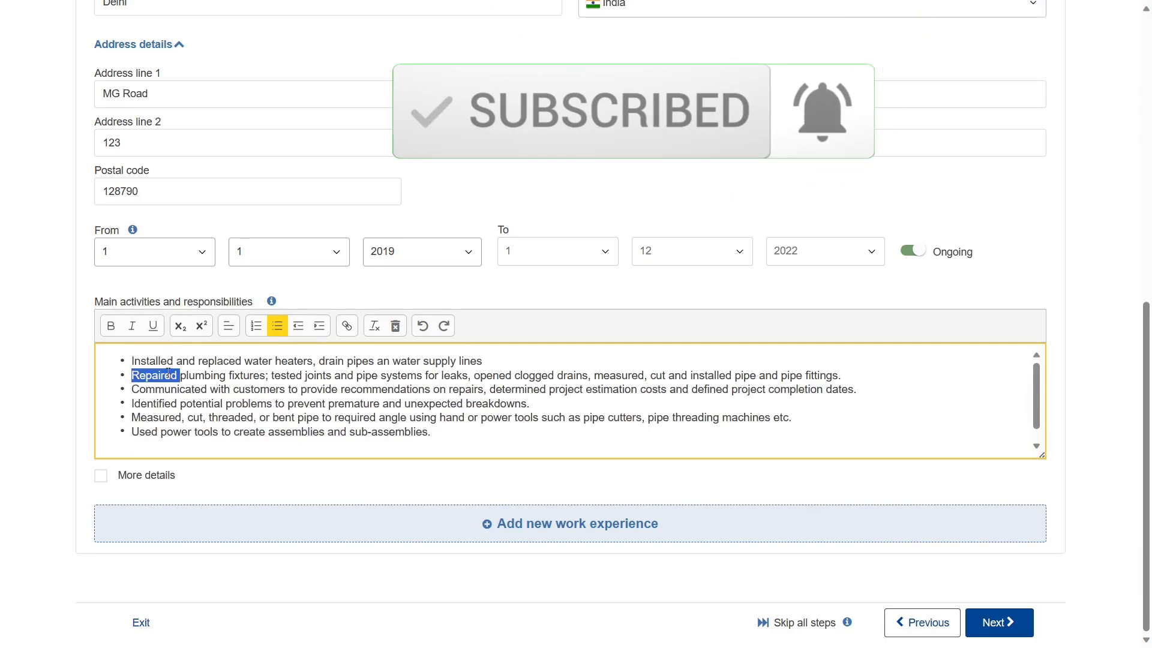
double_click(231, 362)
double_click(183, 389)
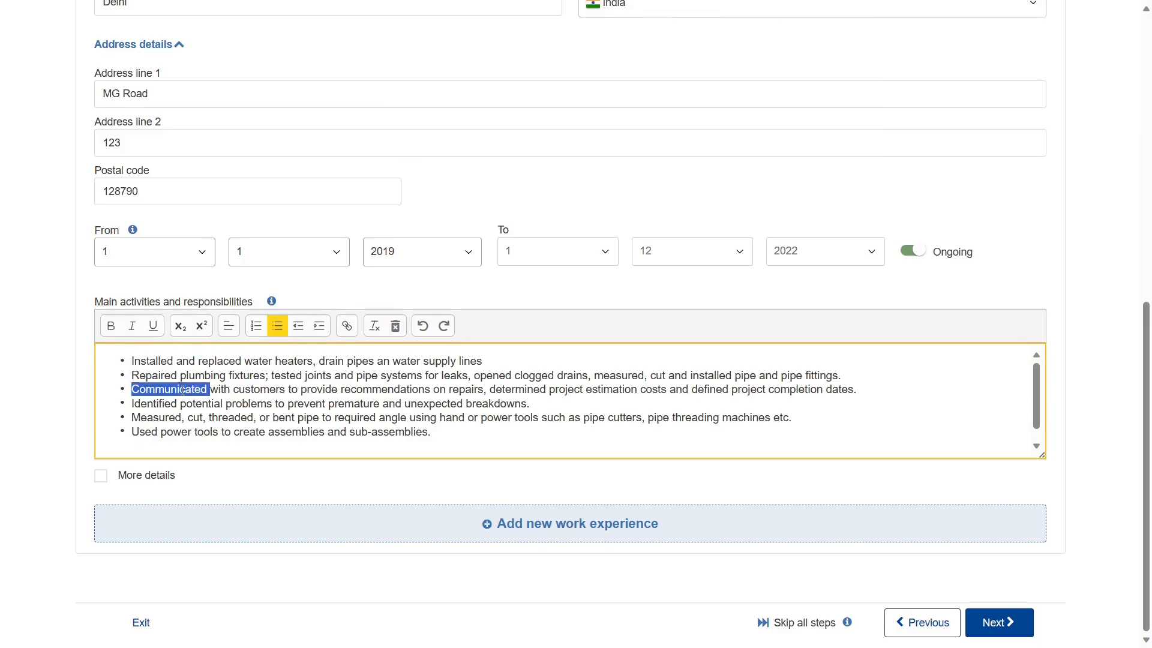
double_click(161, 404)
click(161, 418)
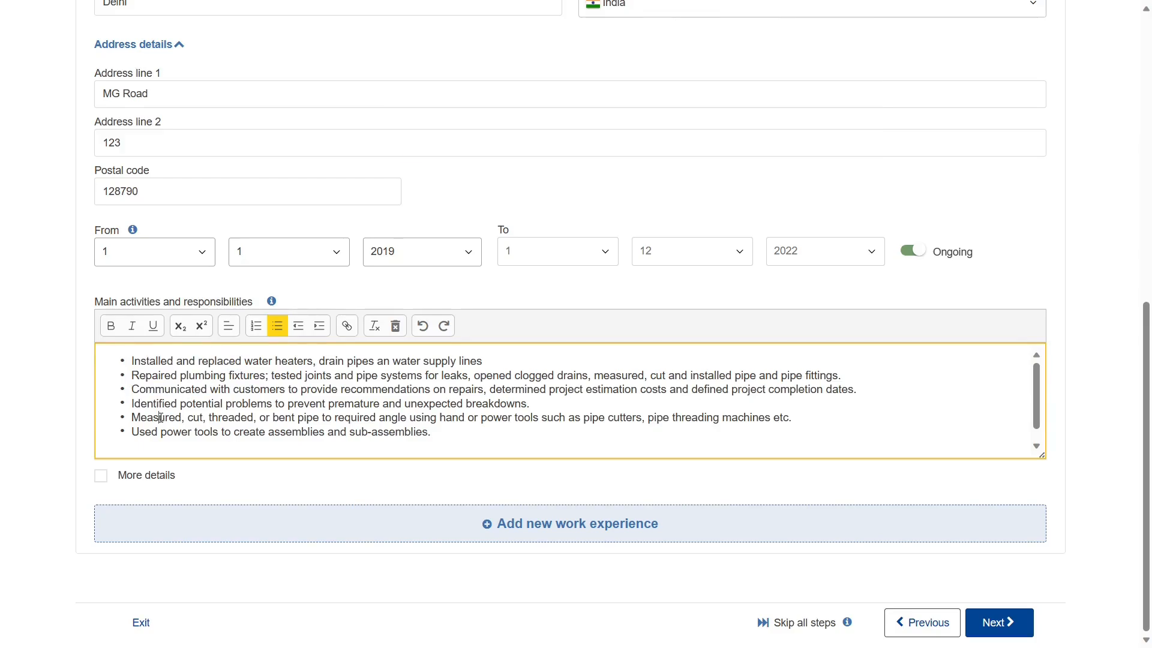
double_click(161, 417)
double_click(154, 432)
click(170, 378)
drag(478, 380, 843, 379)
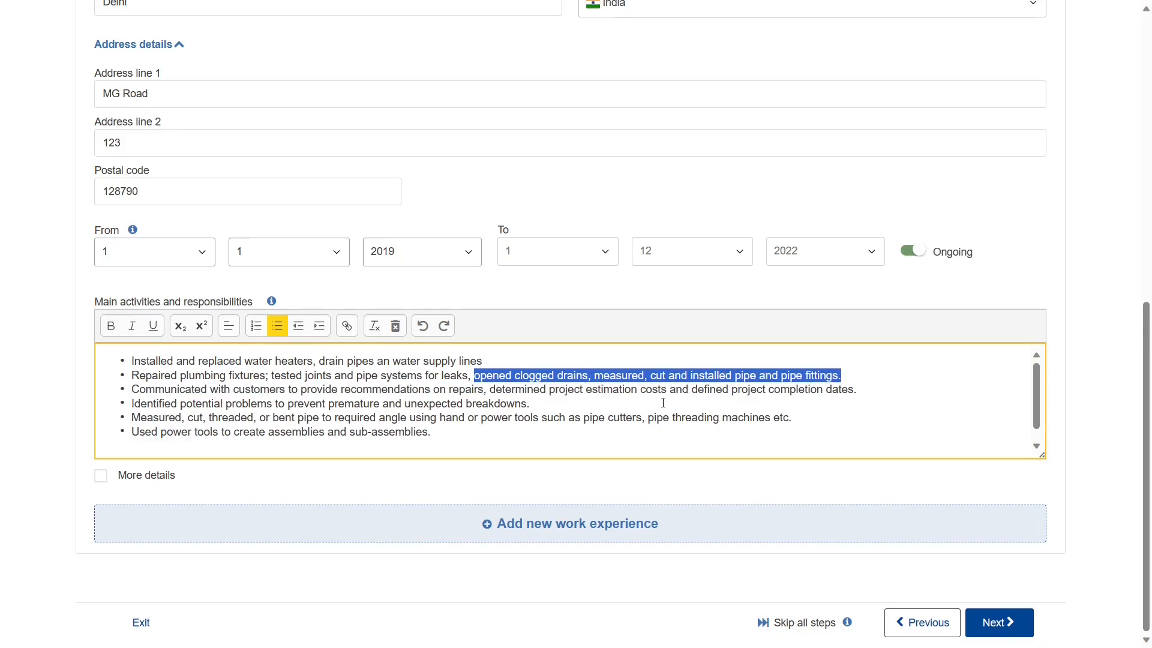
click(554, 404)
drag(498, 390, 859, 393)
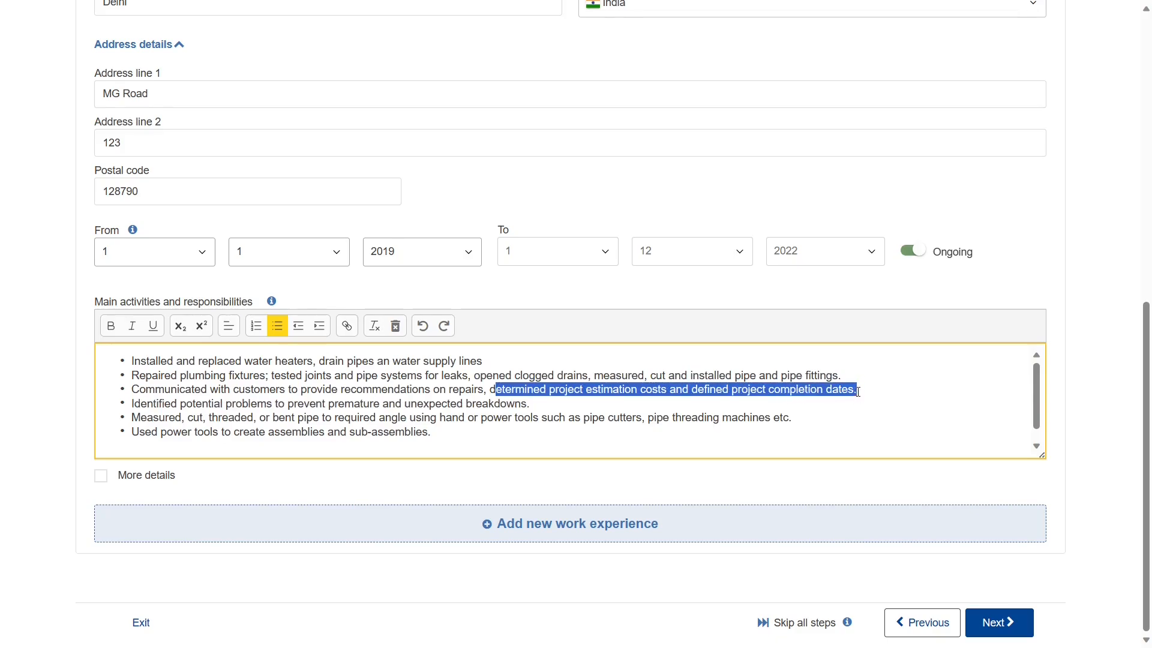
click(551, 424)
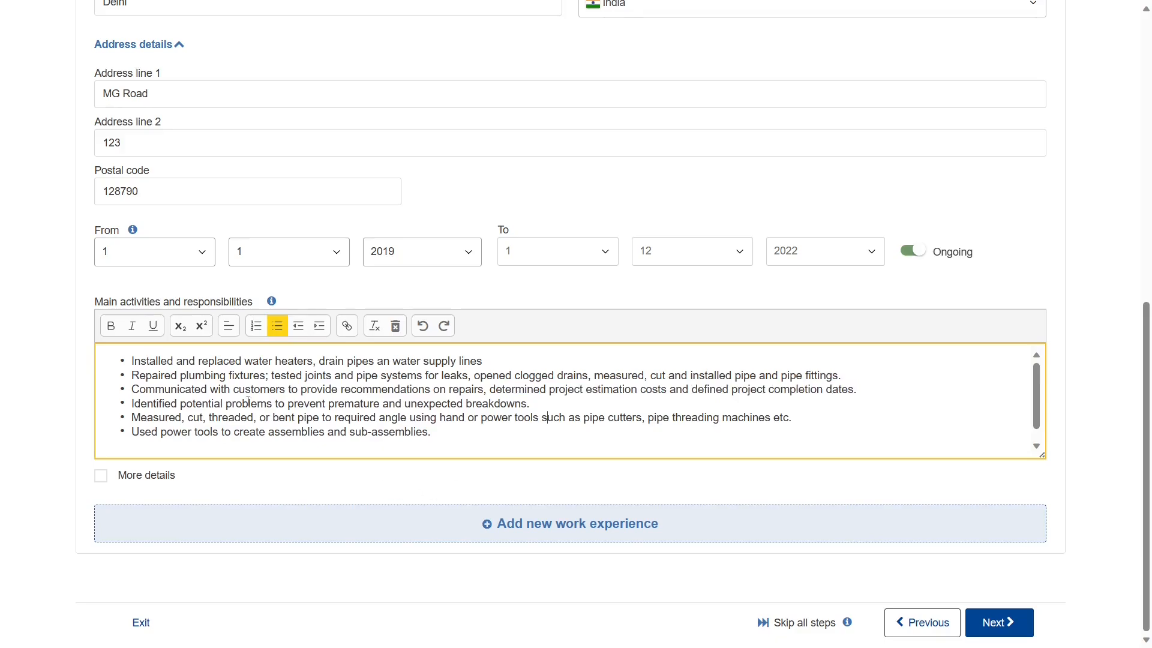
- Save the Plumber job as a card and advance to Education and training
click(523, 533)
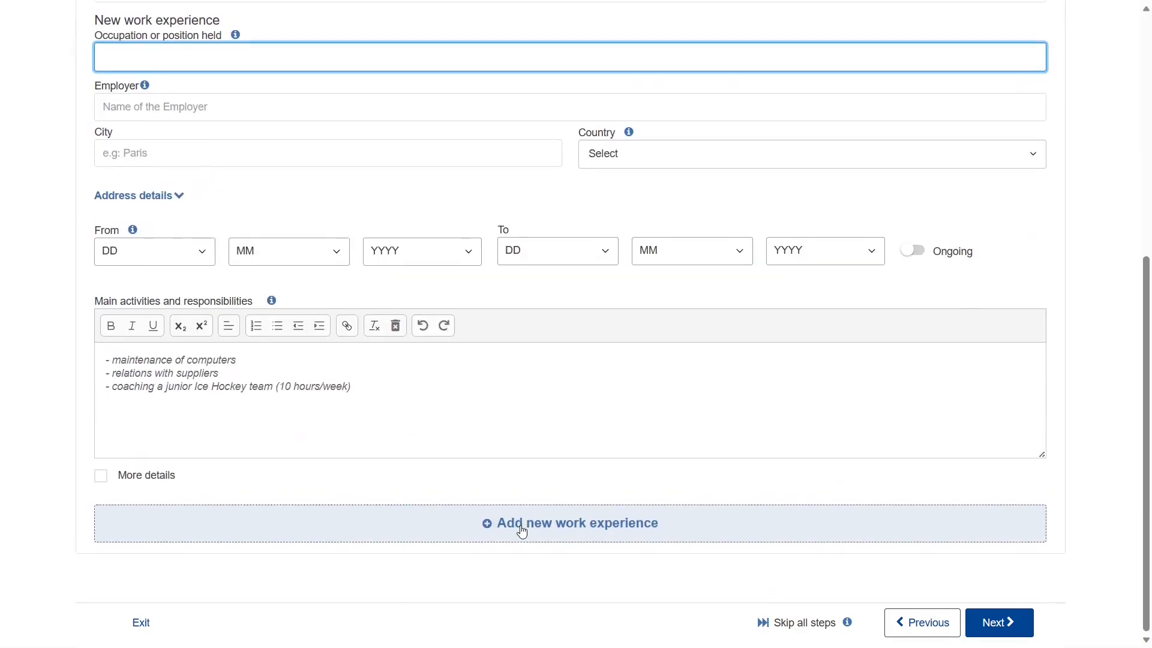
scroll(509, 442, up, 4)
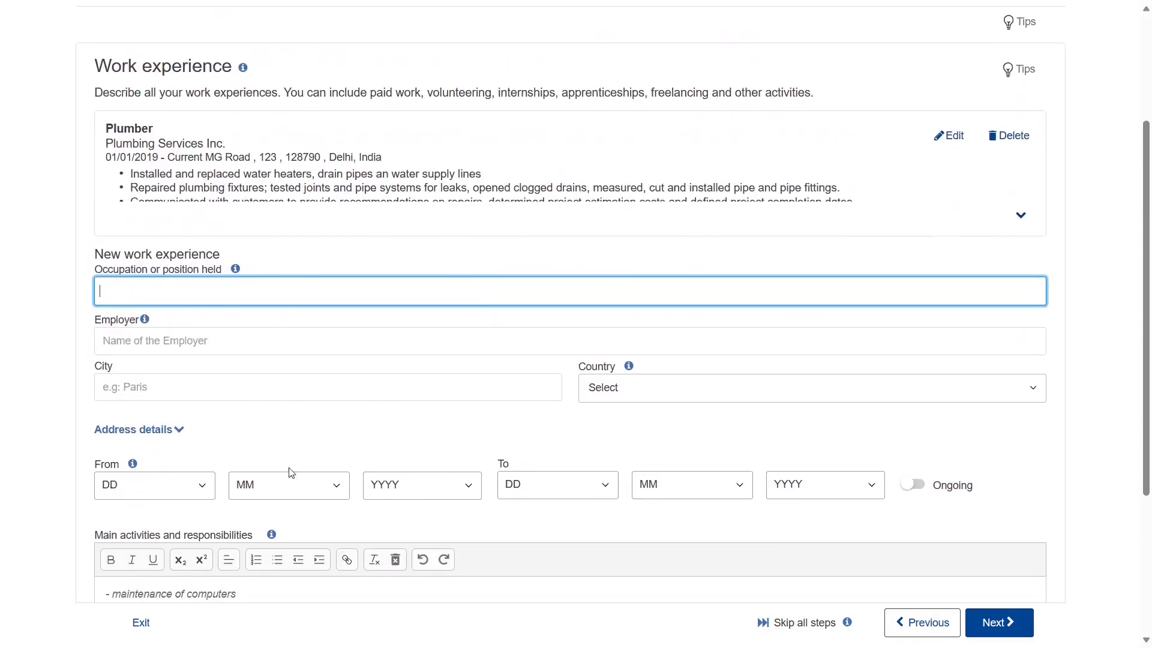
scroll(348, 449, down, 4)
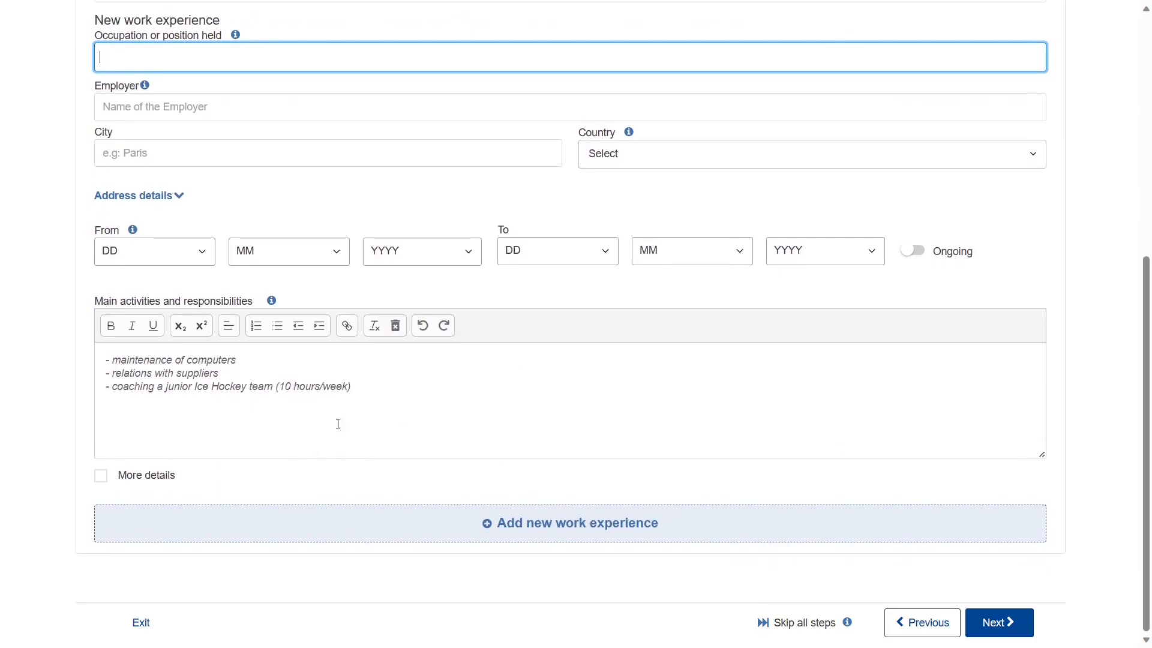
scroll(328, 437, up, 1)
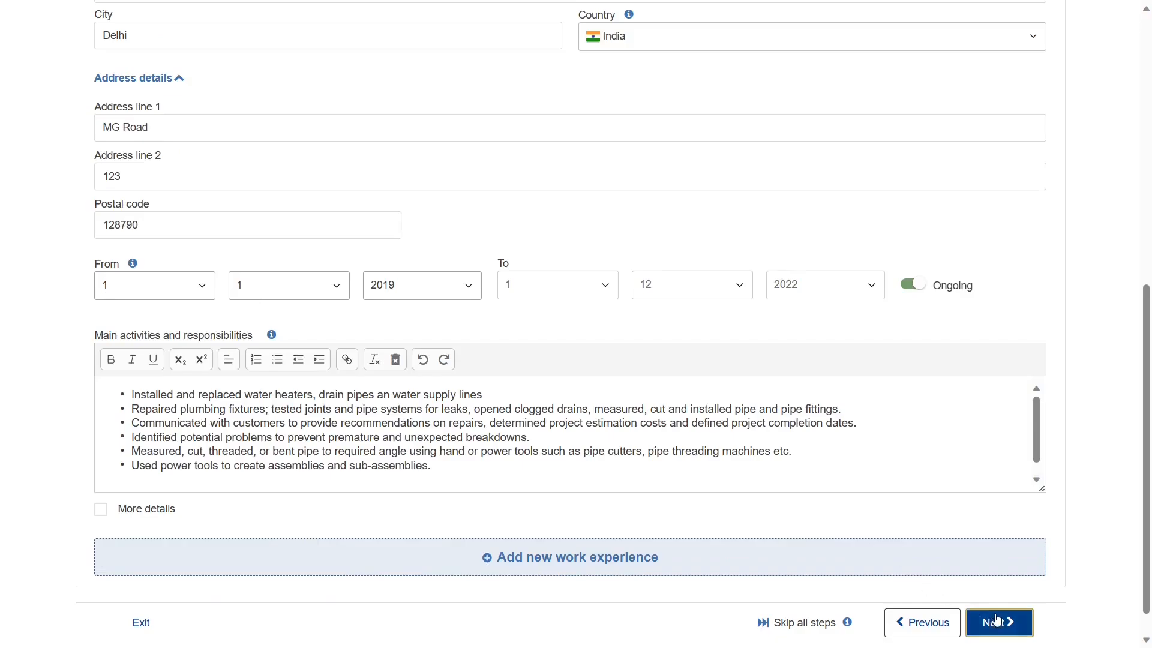
click(996, 621)
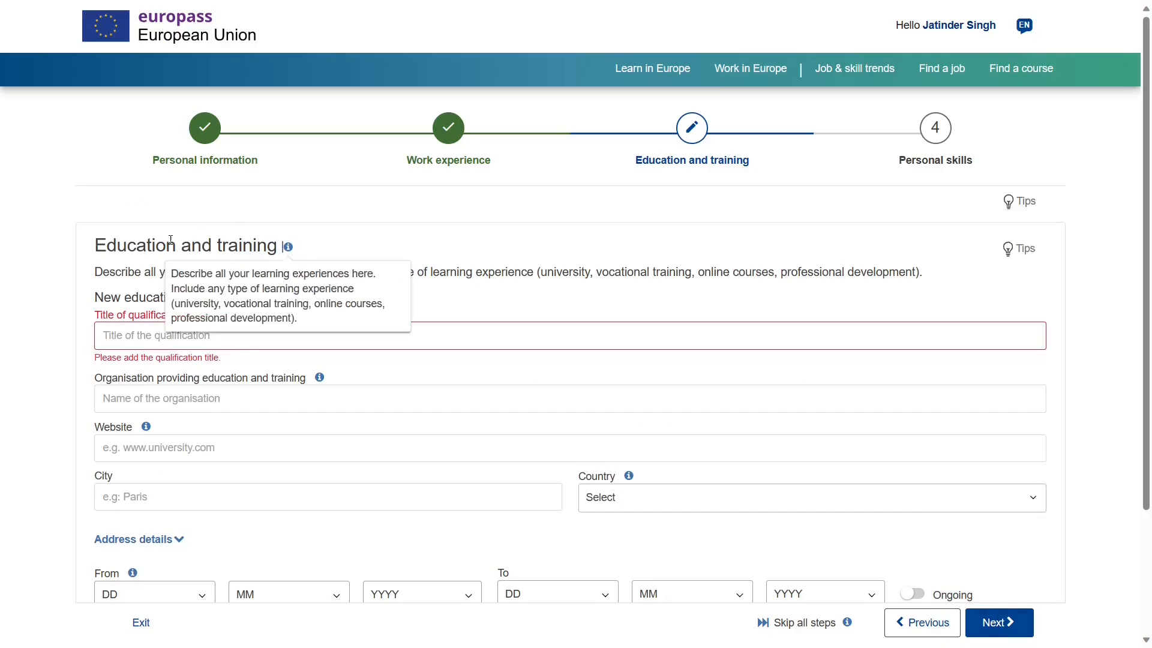
- Enter 'Diploma in plumbing technology' as the qualification title
triple_click(147, 246)
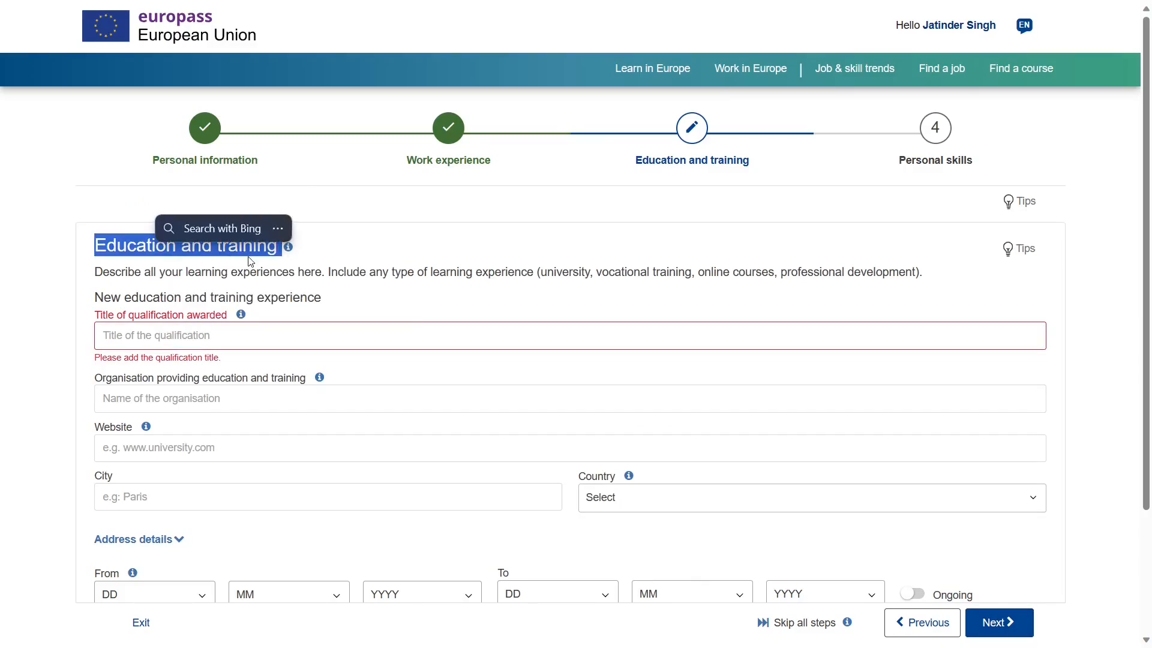
click(292, 255)
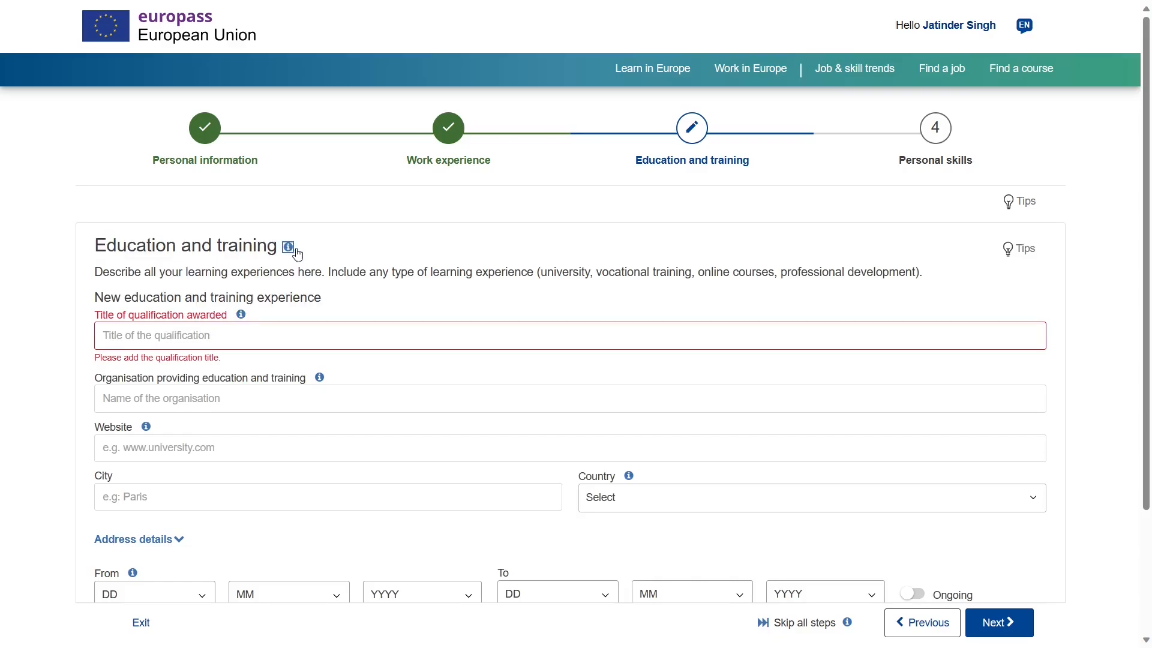
click(286, 251)
triple_click(121, 317)
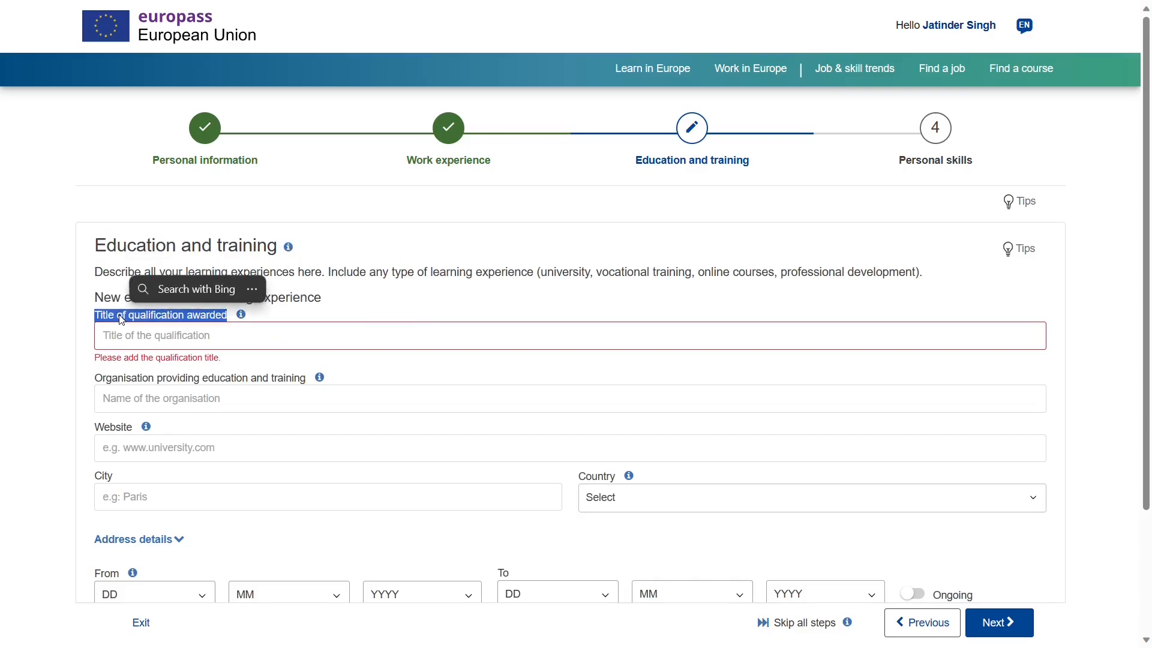
click(242, 316)
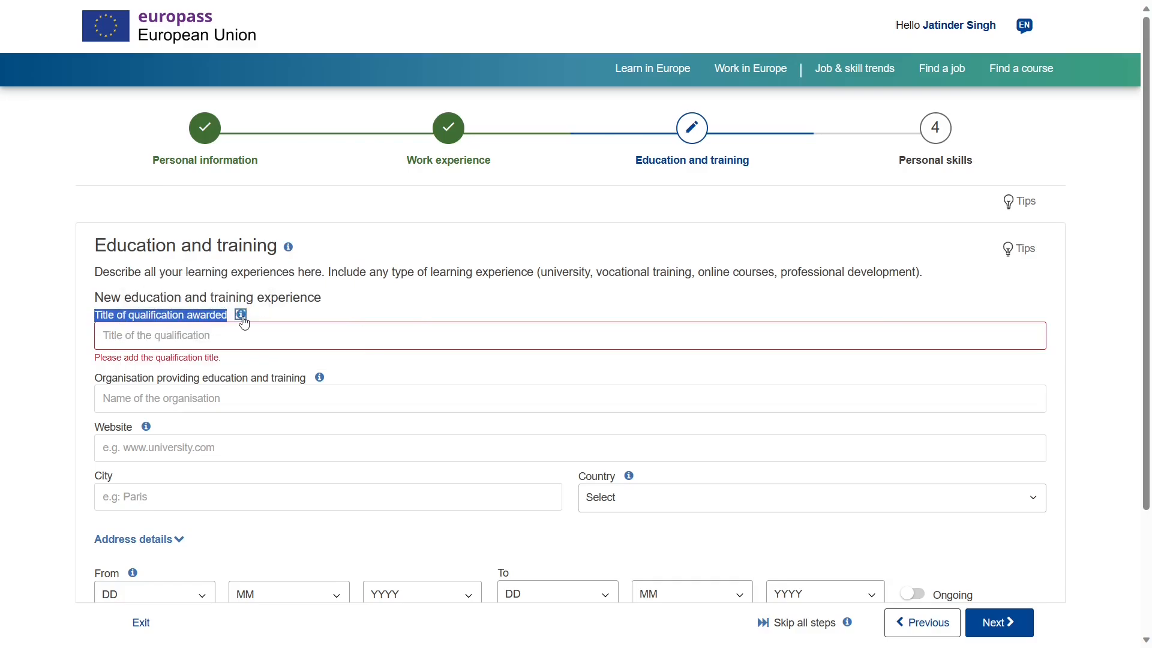
click(242, 316)
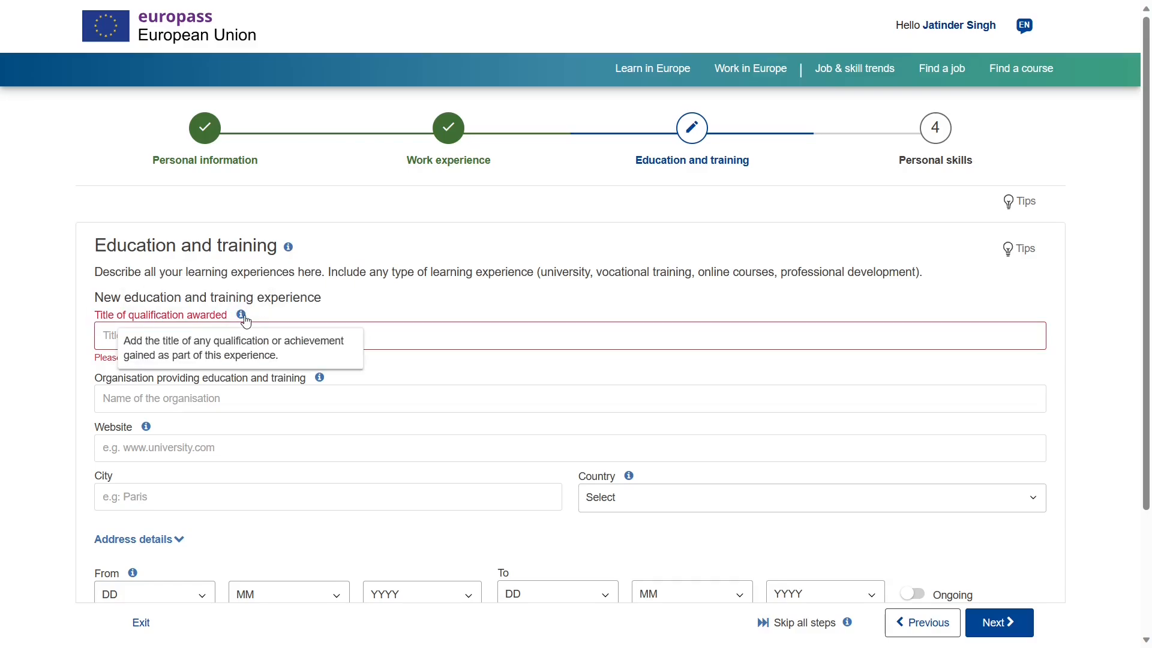
click(383, 334)
text(Diploma in plumbing technology)
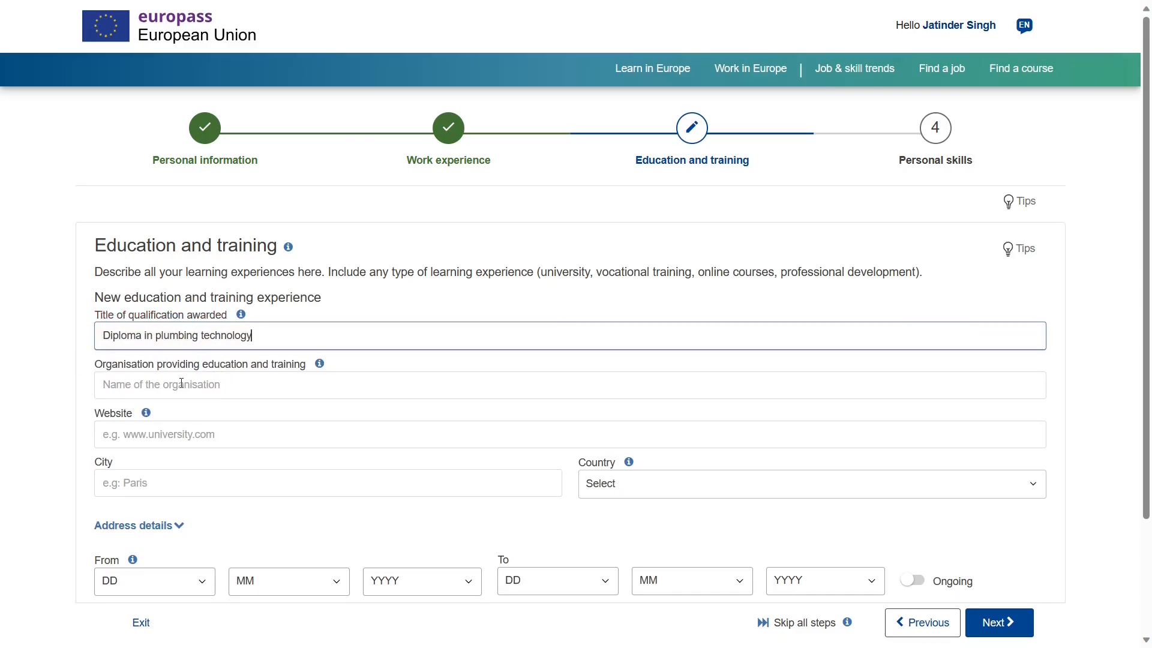
- Expand the school's address details, check the 2017–2019 dates, and leave Ongoing switched off
triple_click(134, 366)
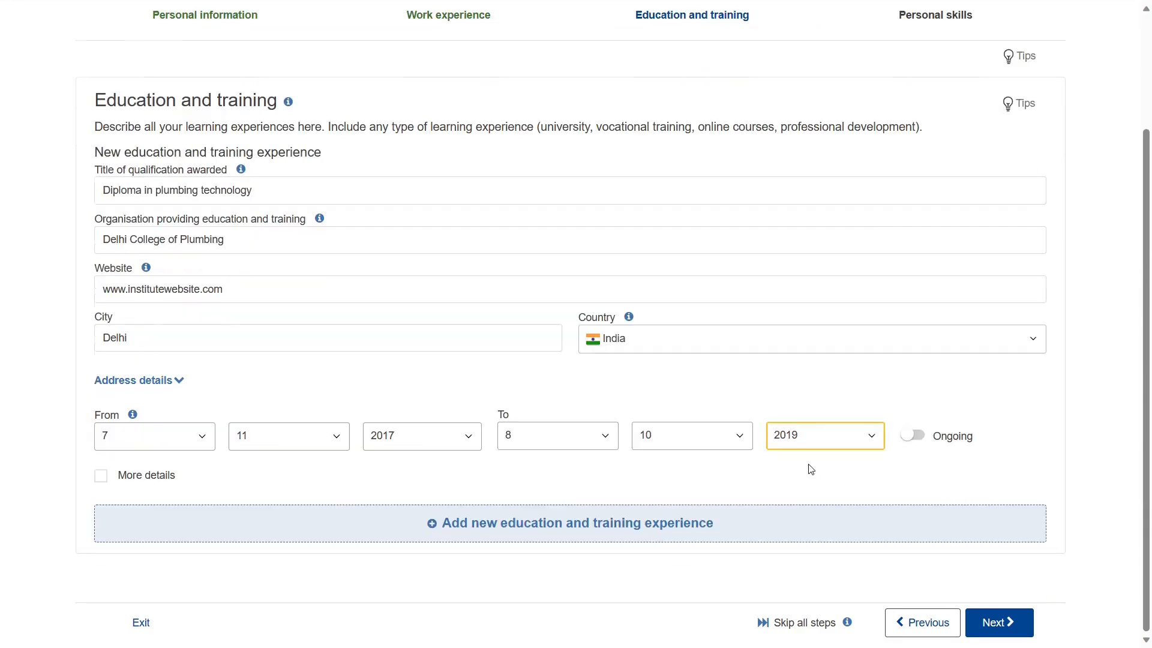
double_click(108, 323)
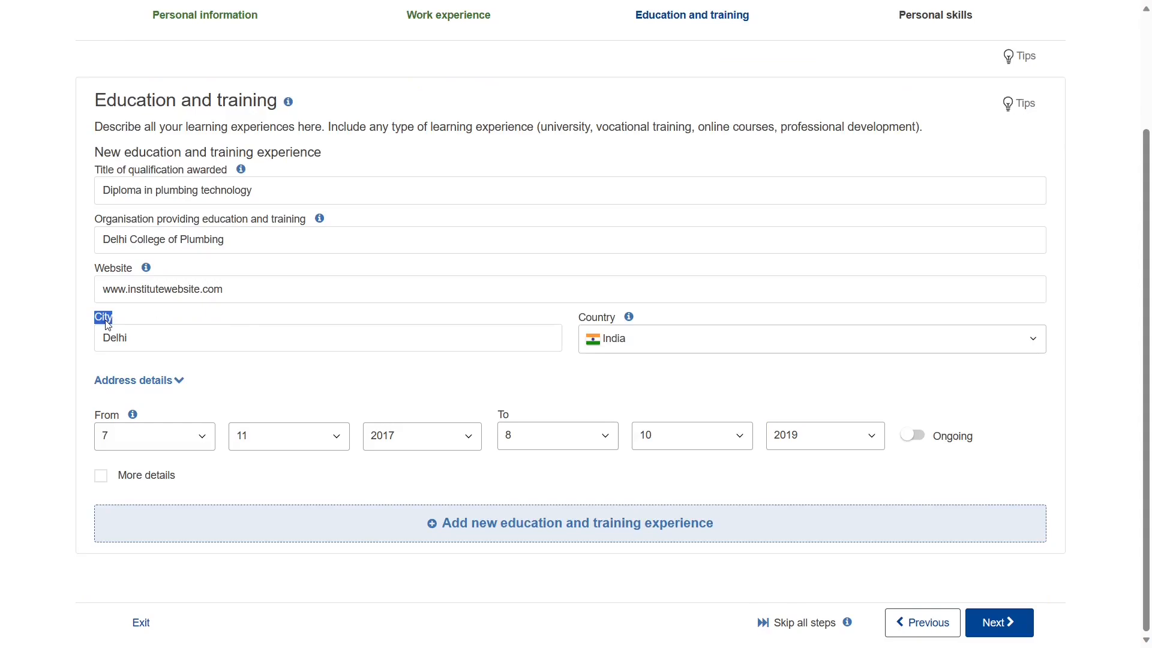
click(137, 383)
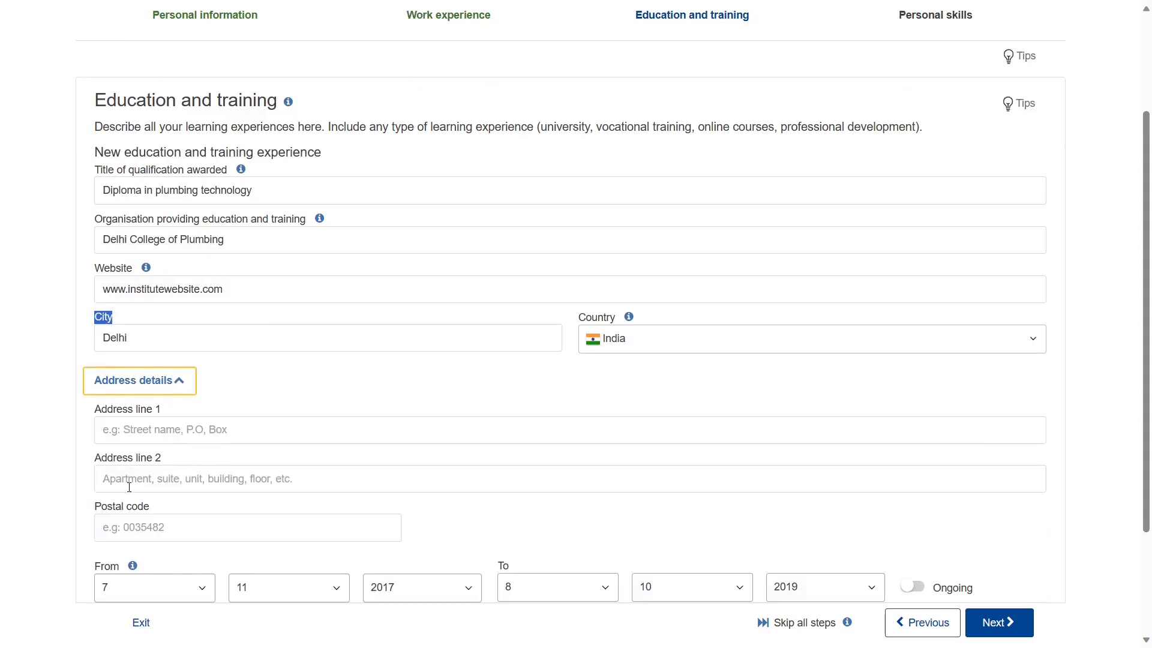
scroll(129, 485, down, 1)
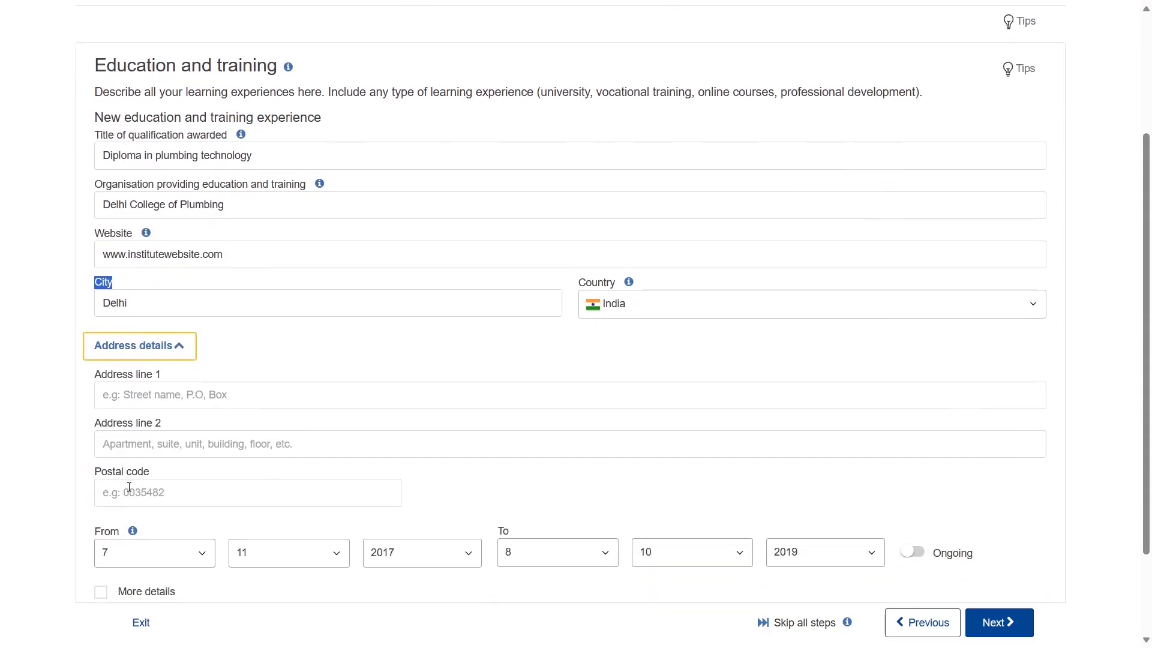
double_click(604, 285)
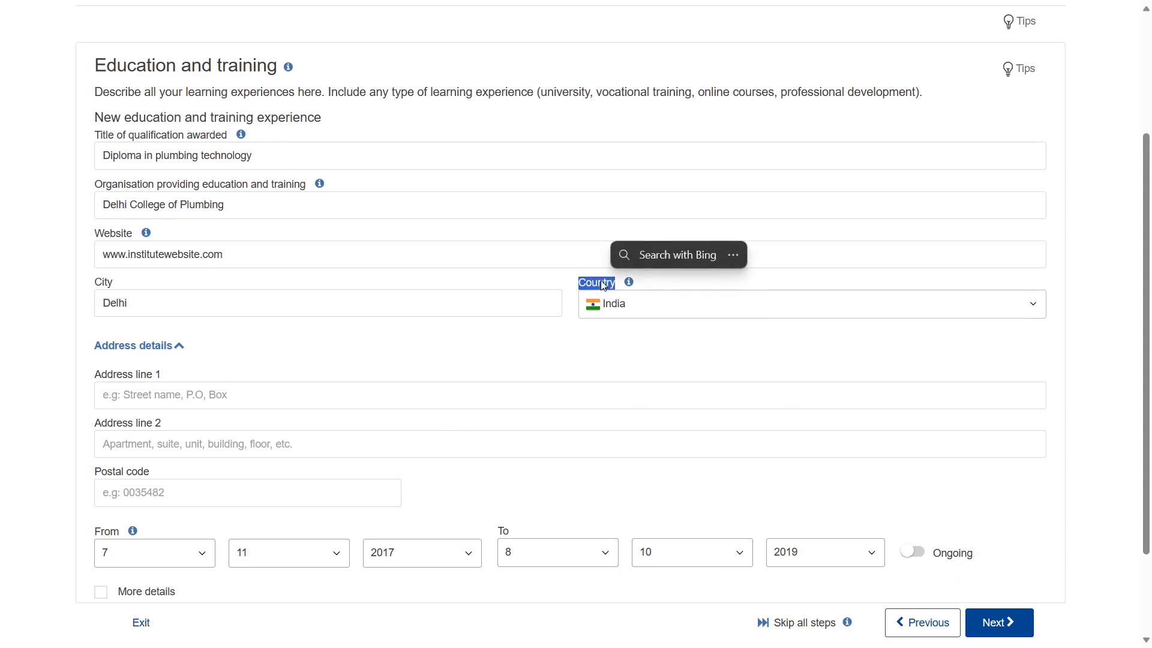
click(471, 369)
scroll(471, 369, down, 2)
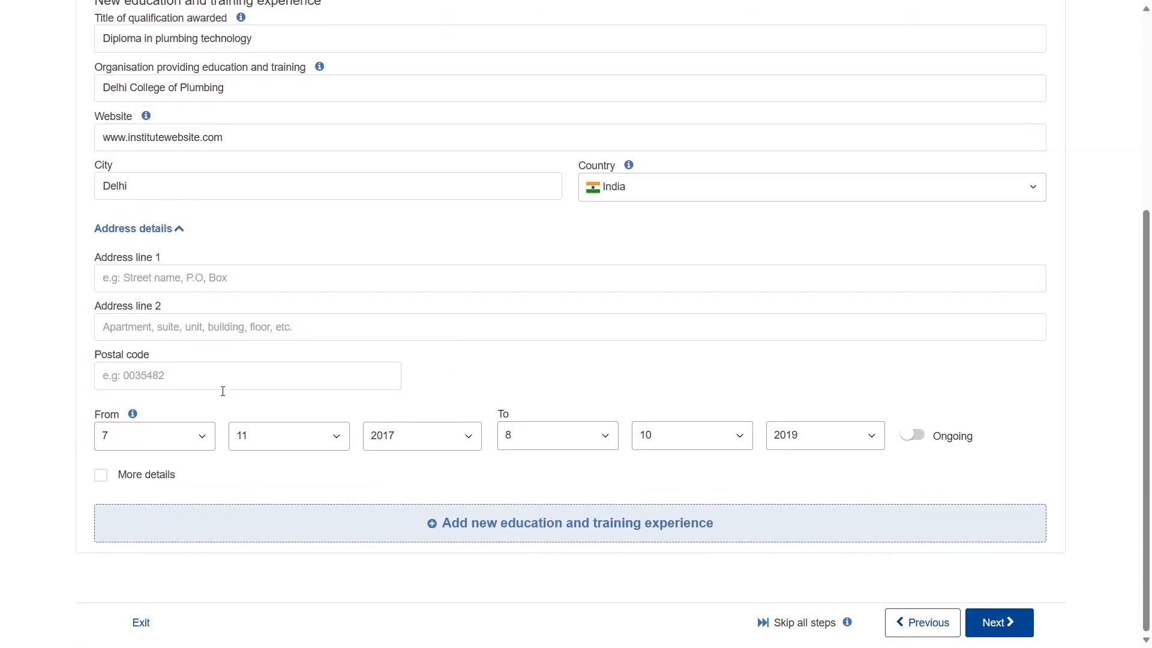
double_click(108, 415)
click(463, 488)
click(916, 442)
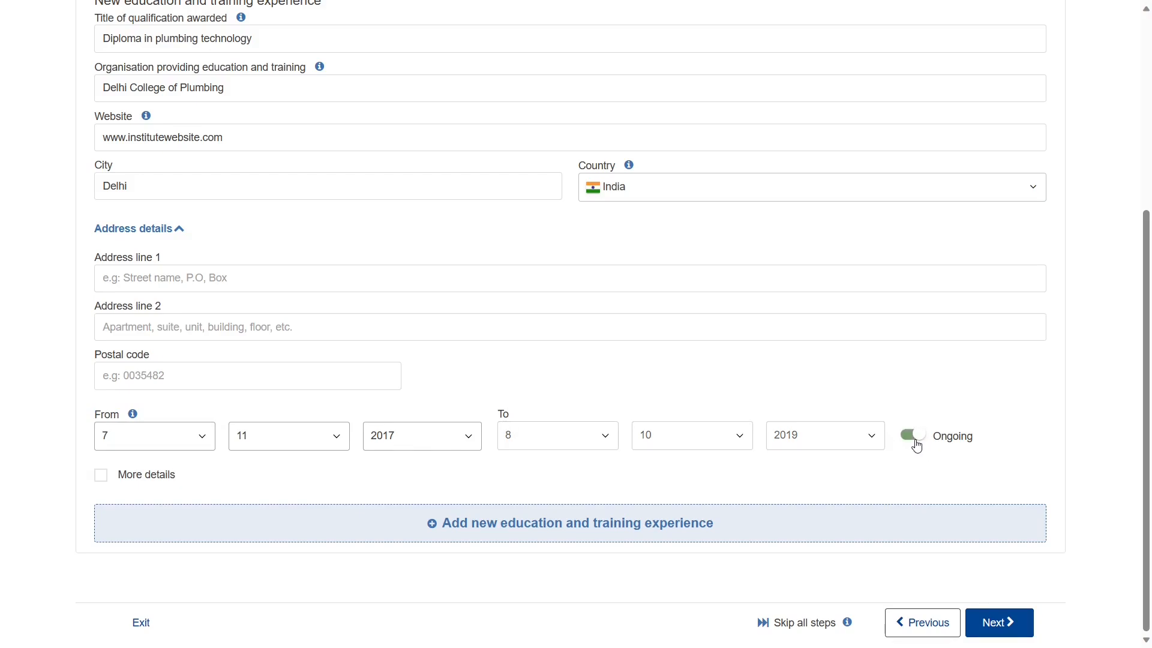
click(915, 442)
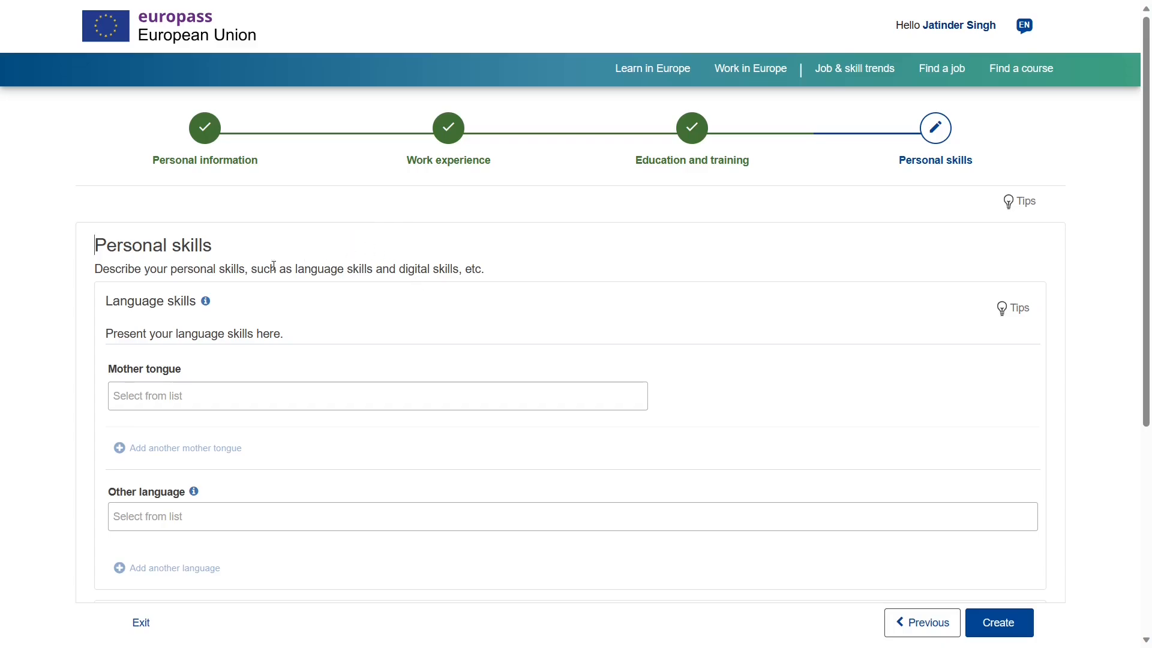
- Add Panjabi alongside Hindi as a mother tongue in Personal skills
triple_click(158, 250)
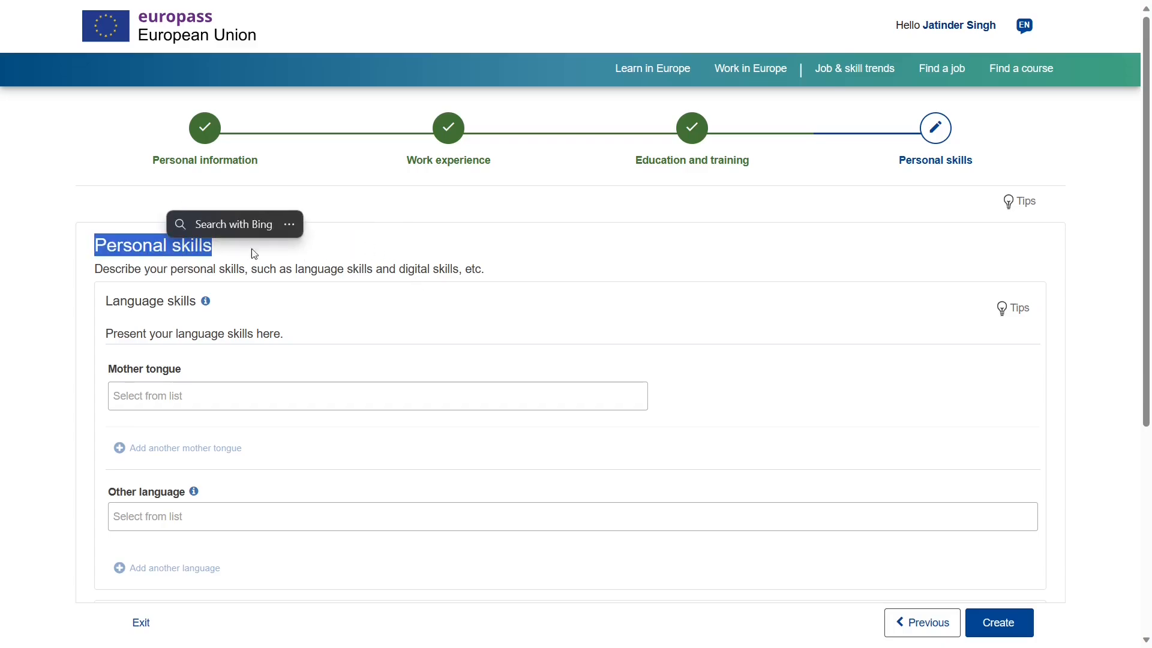
click(327, 270)
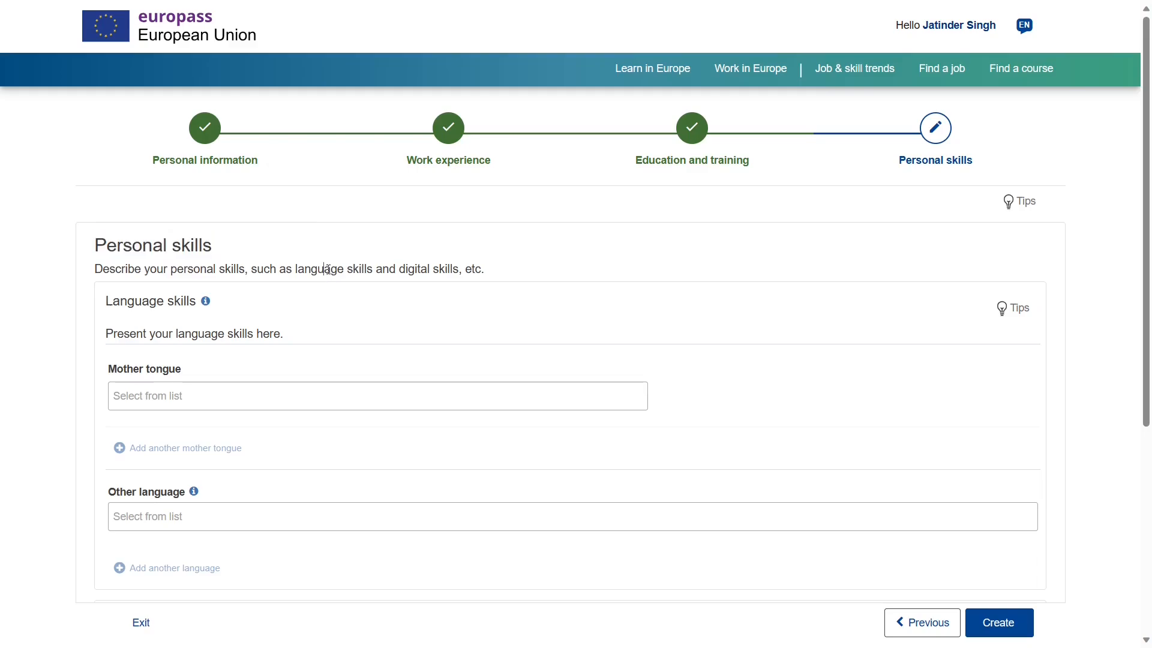
triple_click(185, 267)
click(273, 308)
scroll(293, 302, down, 4)
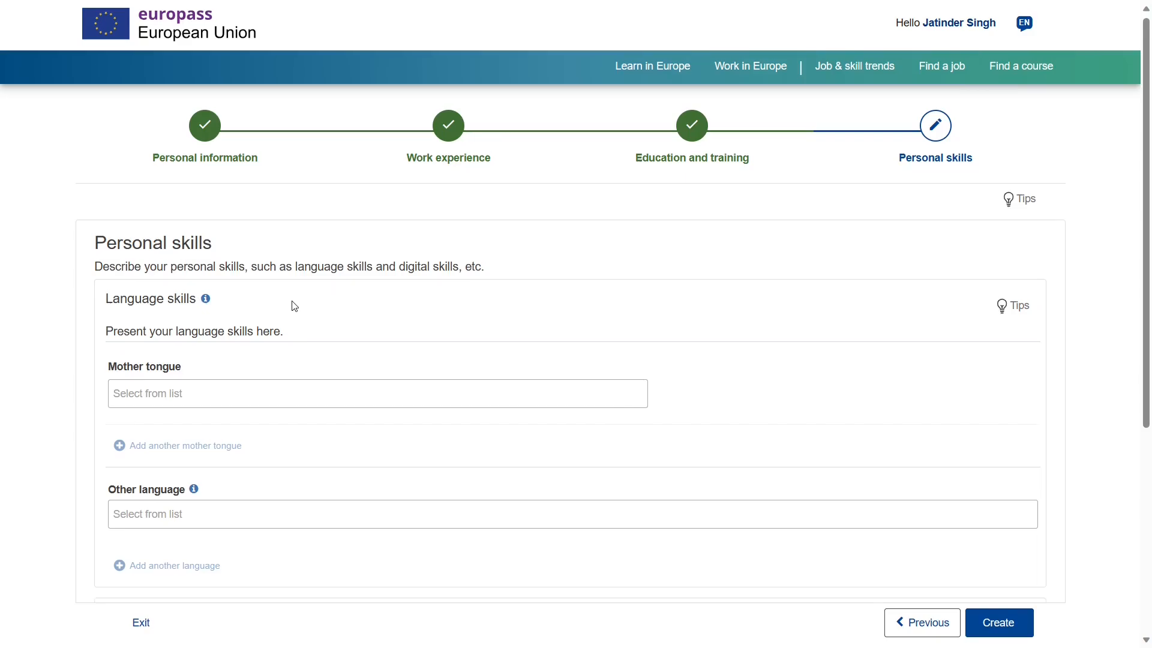
scroll(293, 301, down, 2)
scroll(292, 304, up, 6)
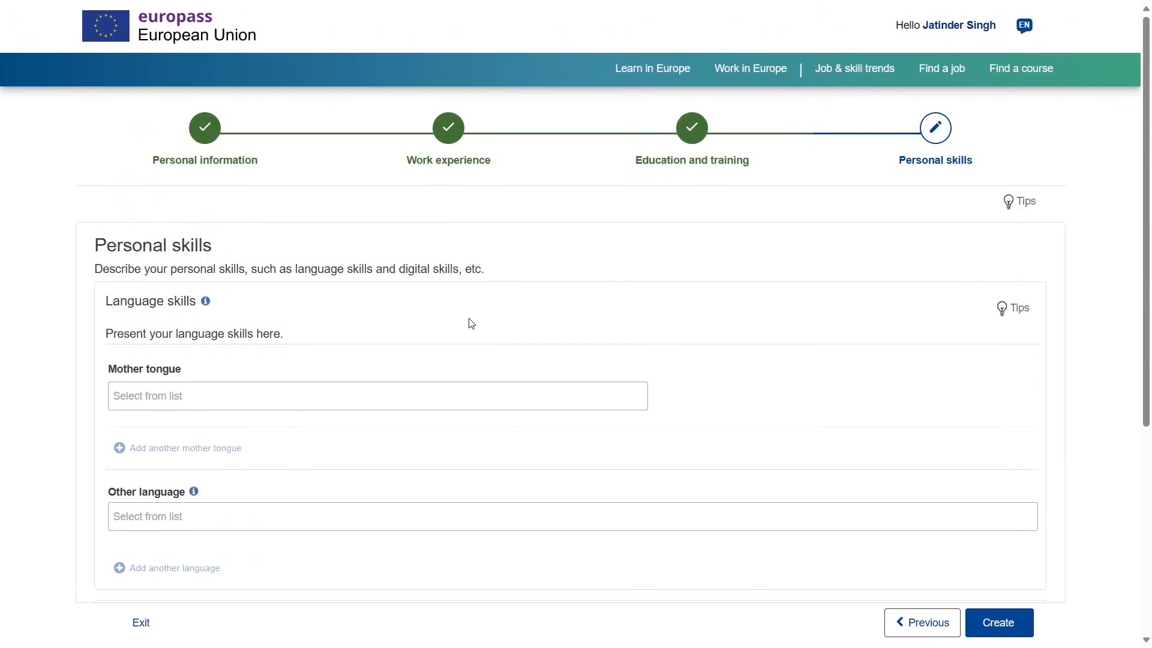
scroll(281, 363, down, 4)
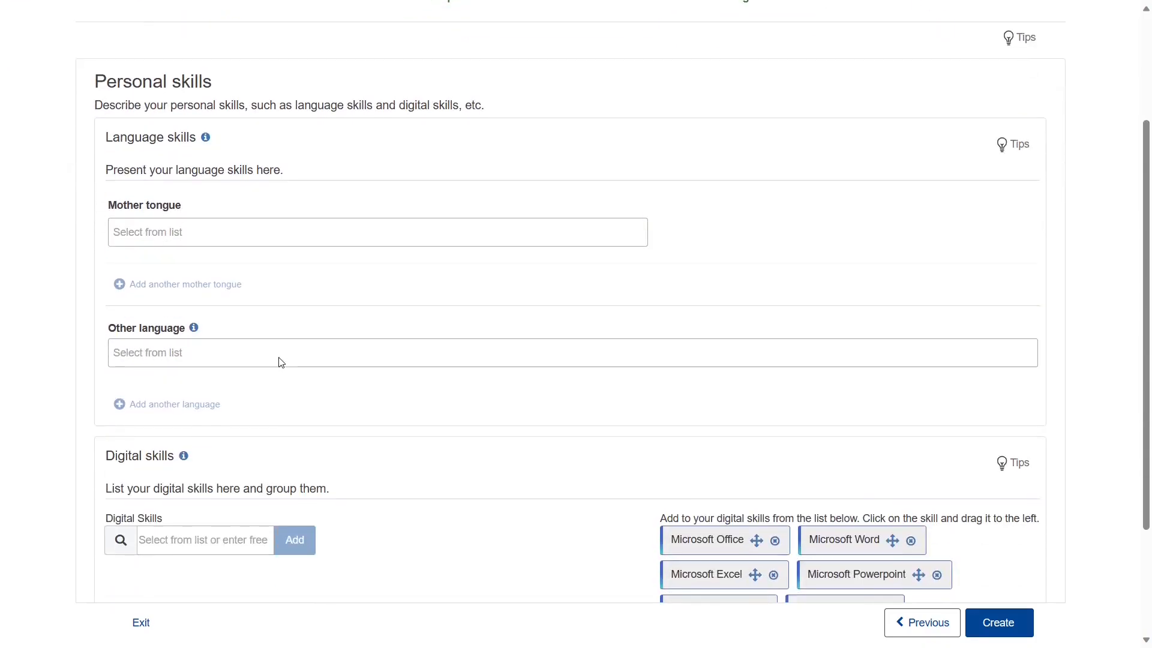
scroll(281, 362, up, 4)
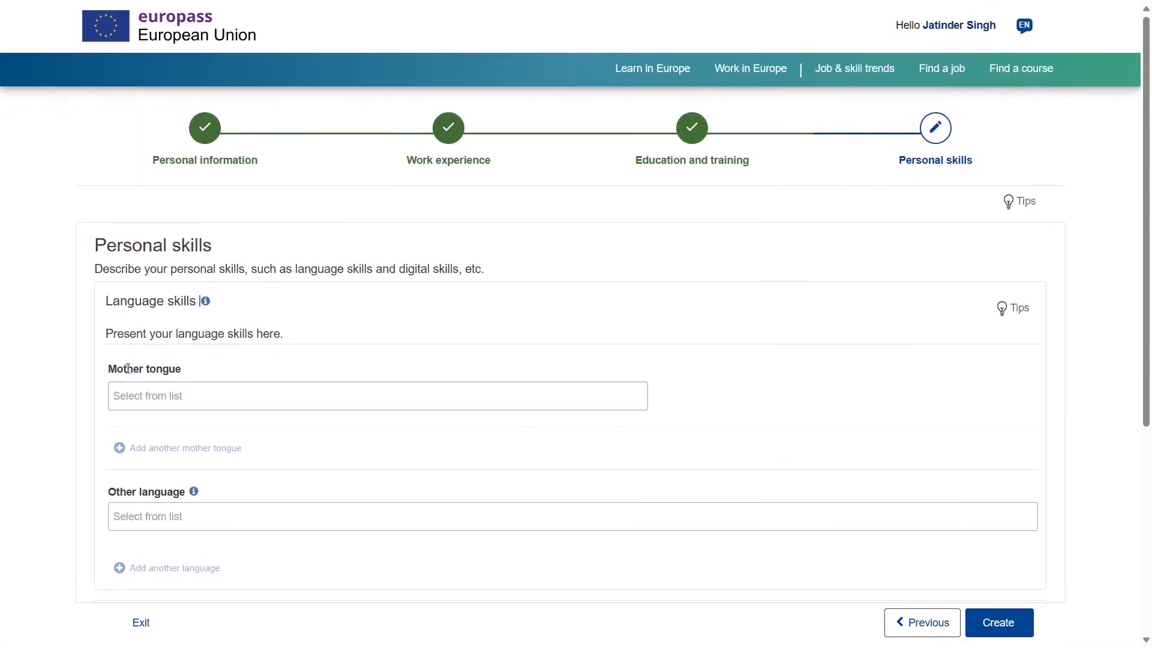
double_click(128, 369)
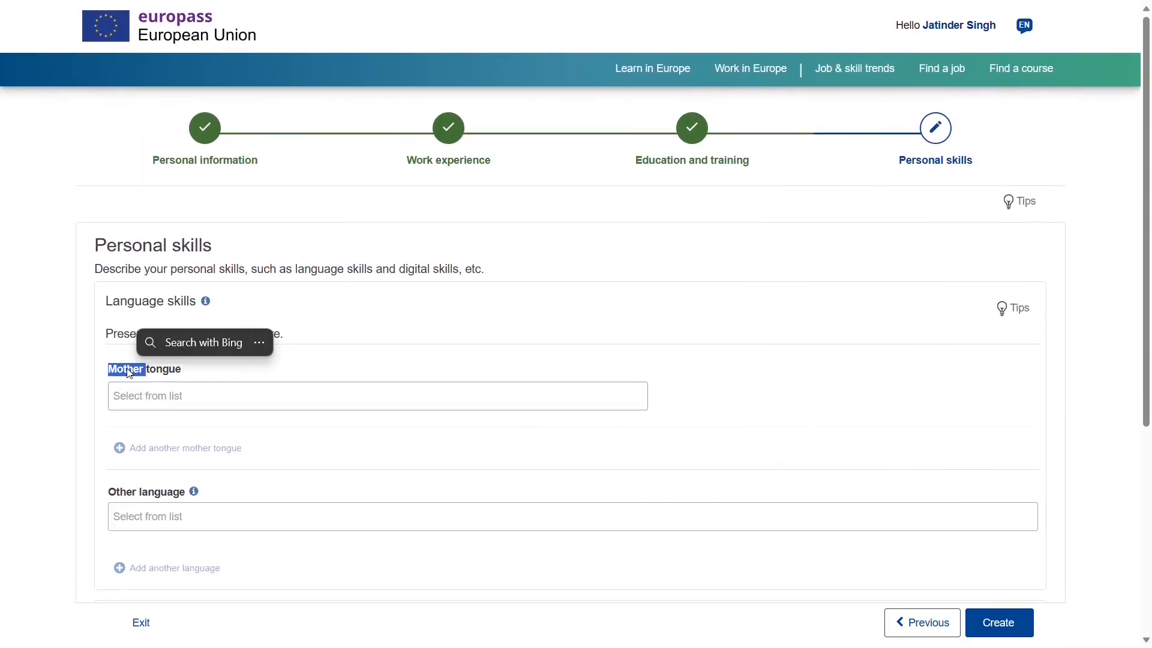
click(140, 398)
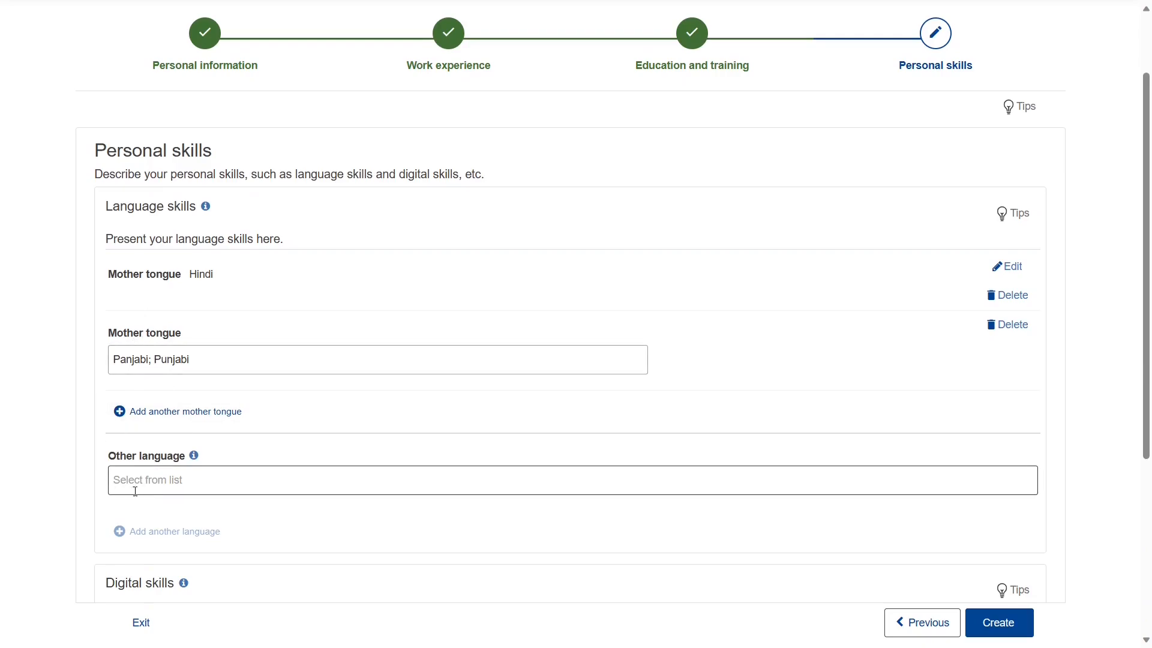
- Add English as another language and rate its Listening at C2
scroll(154, 493, down, 1)
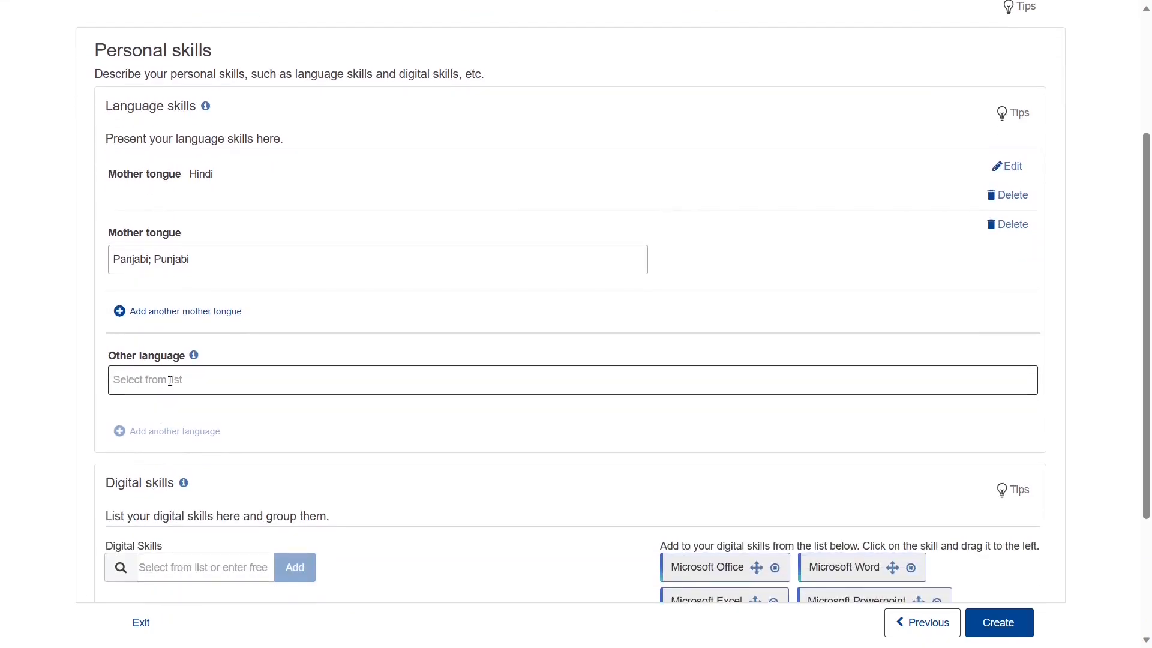
click(170, 381)
text(engli)
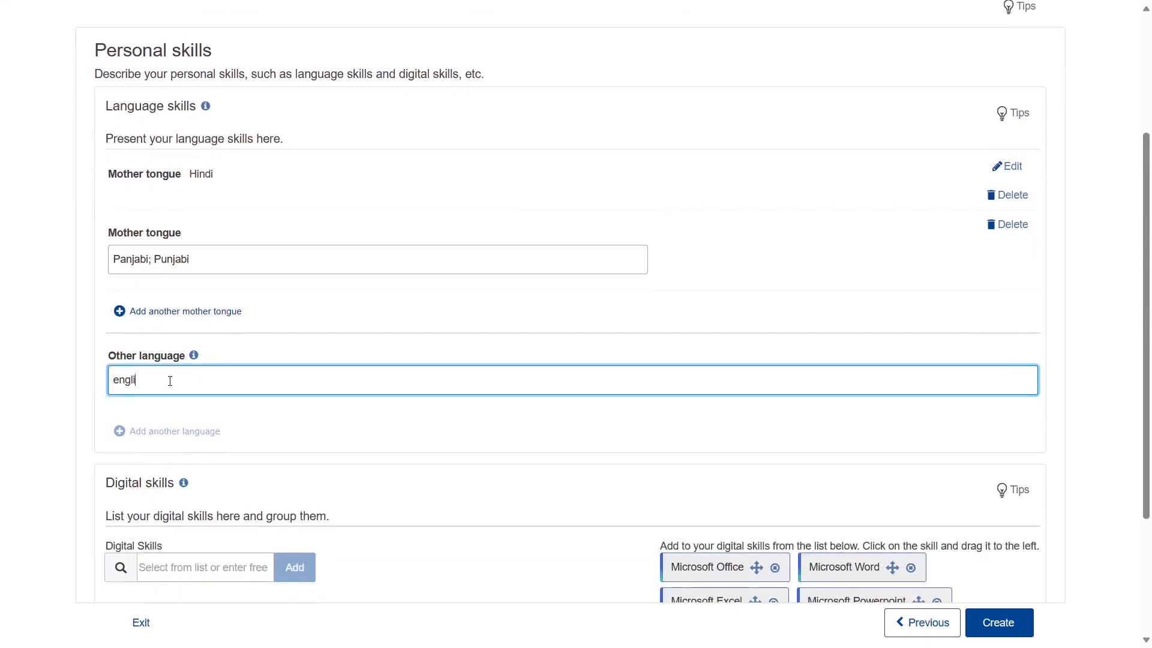
text(sh)
click(168, 408)
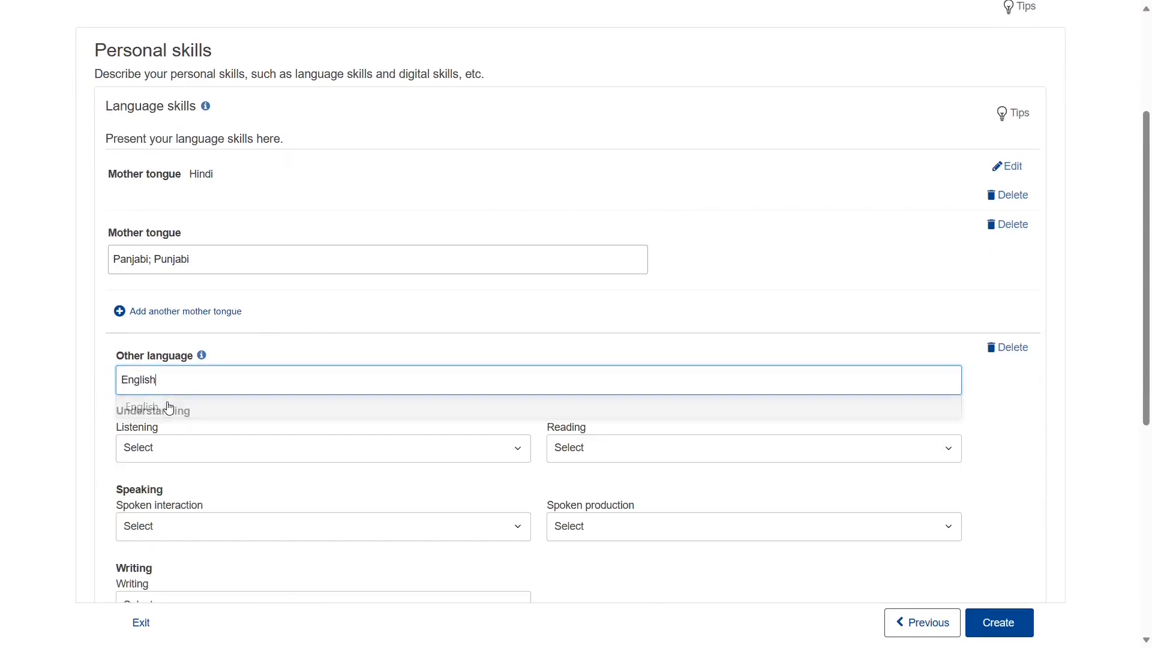
scroll(169, 409, down, 1)
click(155, 345)
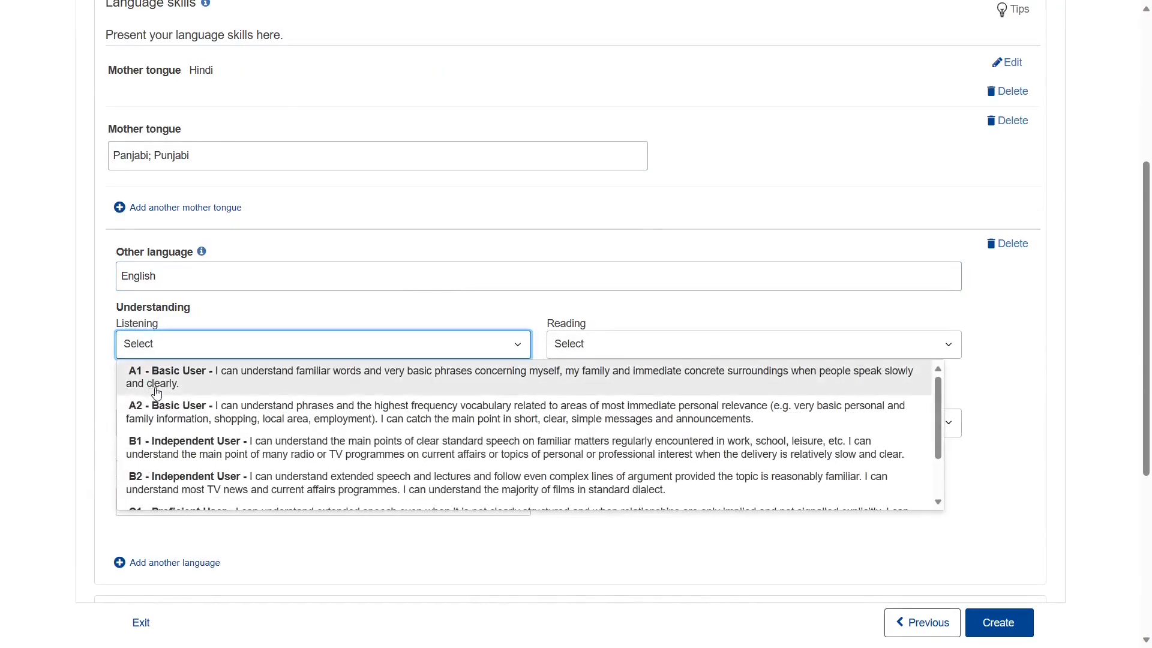
scroll(162, 414, down, 2)
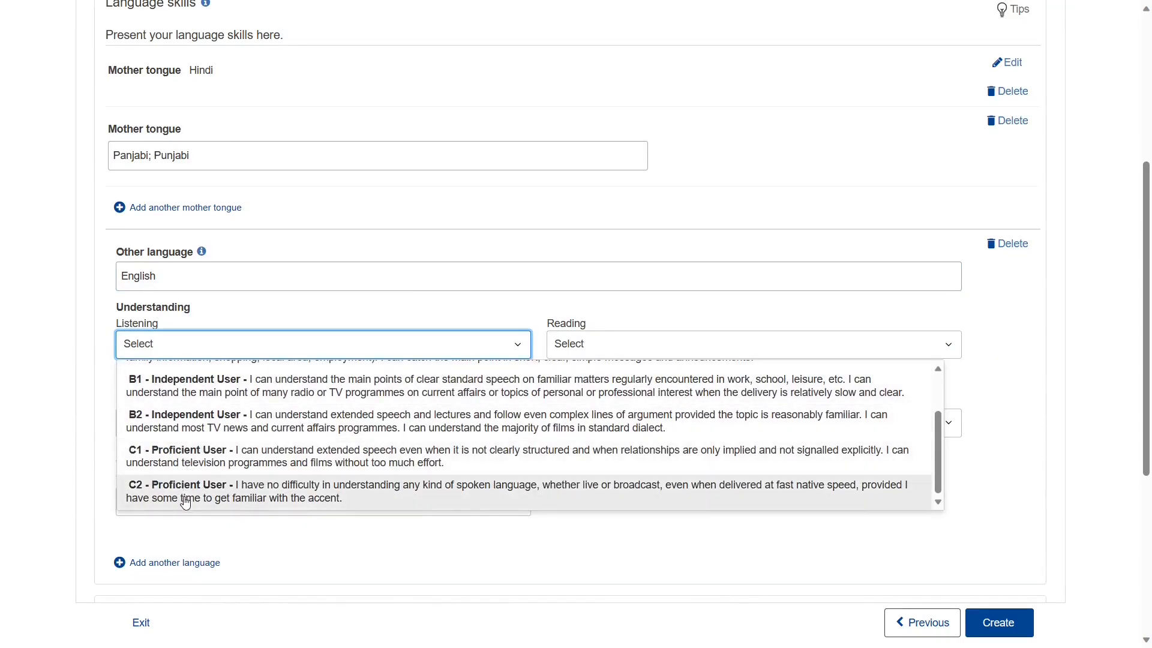
scroll(154, 432, up, 2)
scroll(152, 431, down, 1)
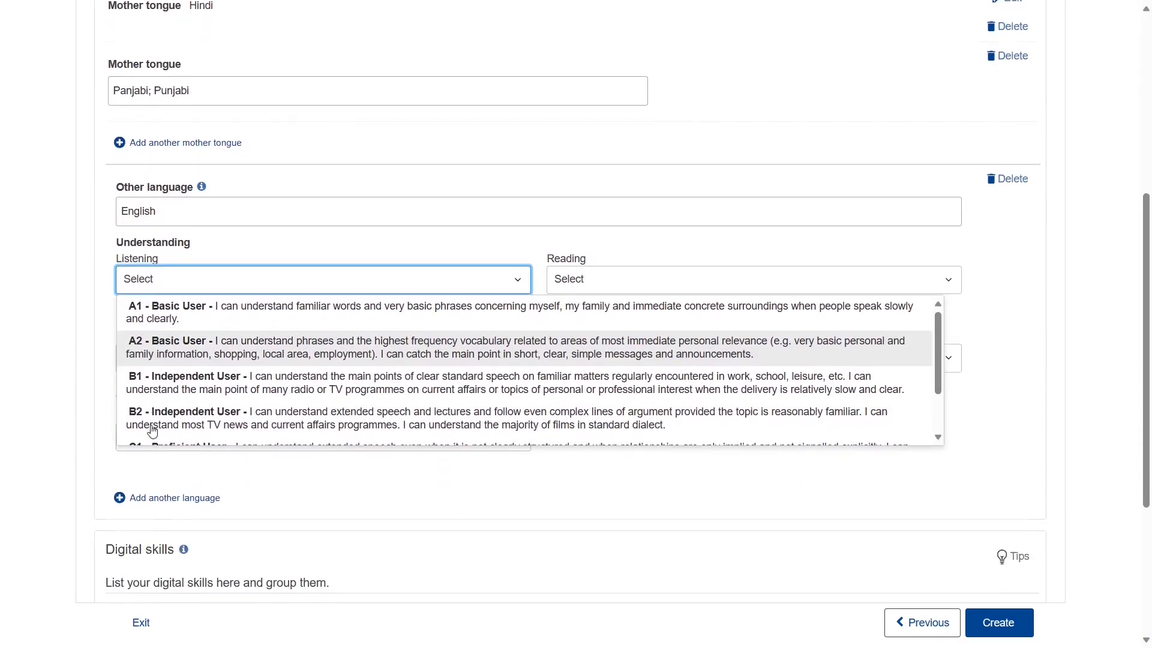
scroll(154, 431, down, 1)
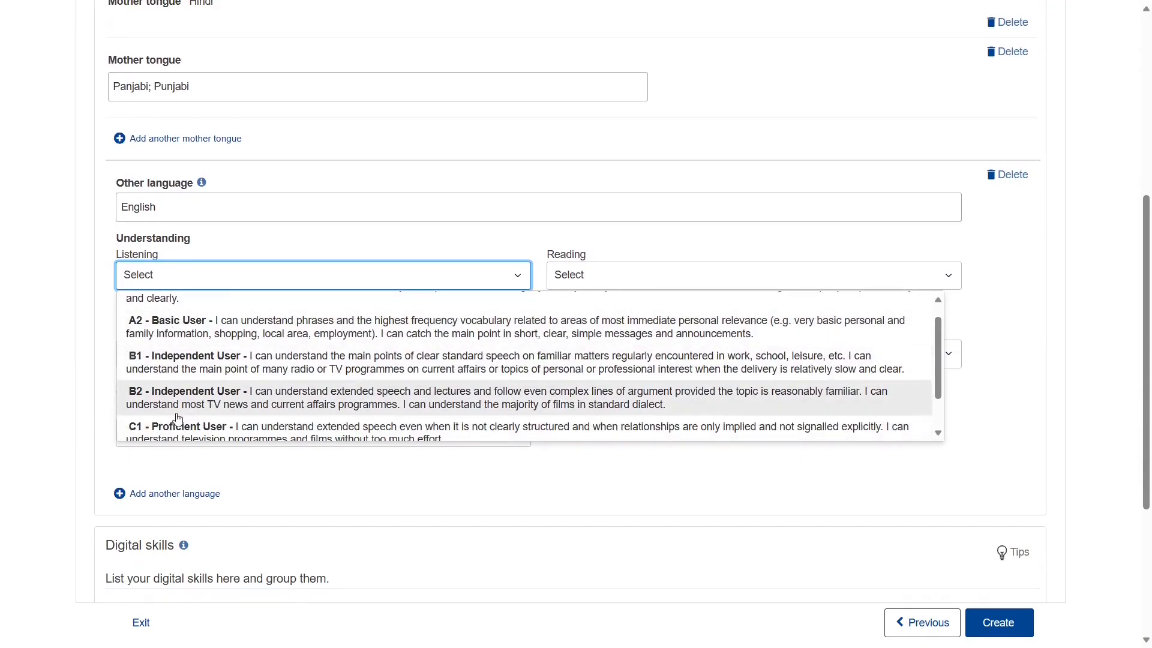
scroll(179, 419, down, 1)
click(189, 421)
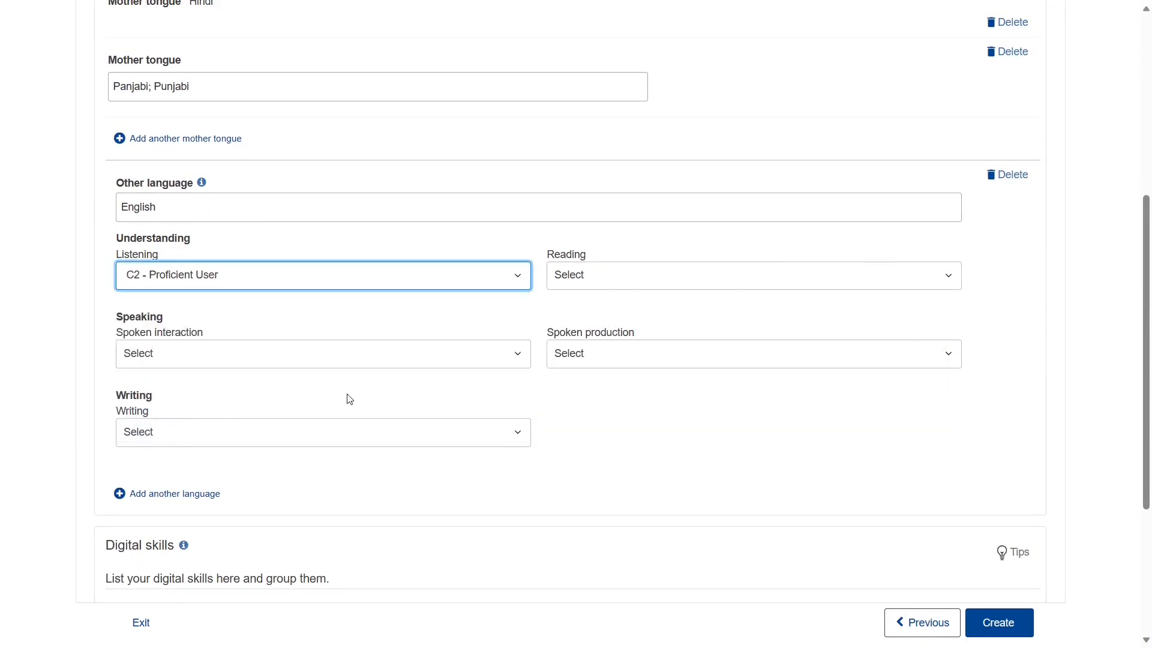
- Rate English Reading, Spoken interaction and Writing at C2
click(598, 286)
scroll(546, 414, down, 1)
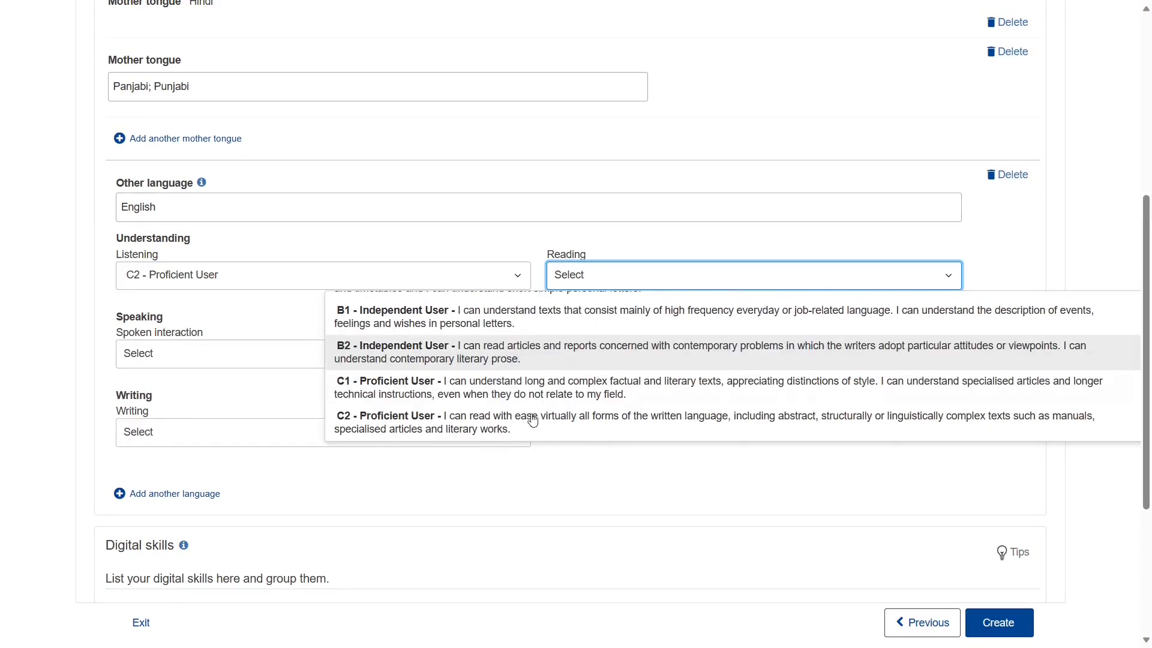
click(500, 431)
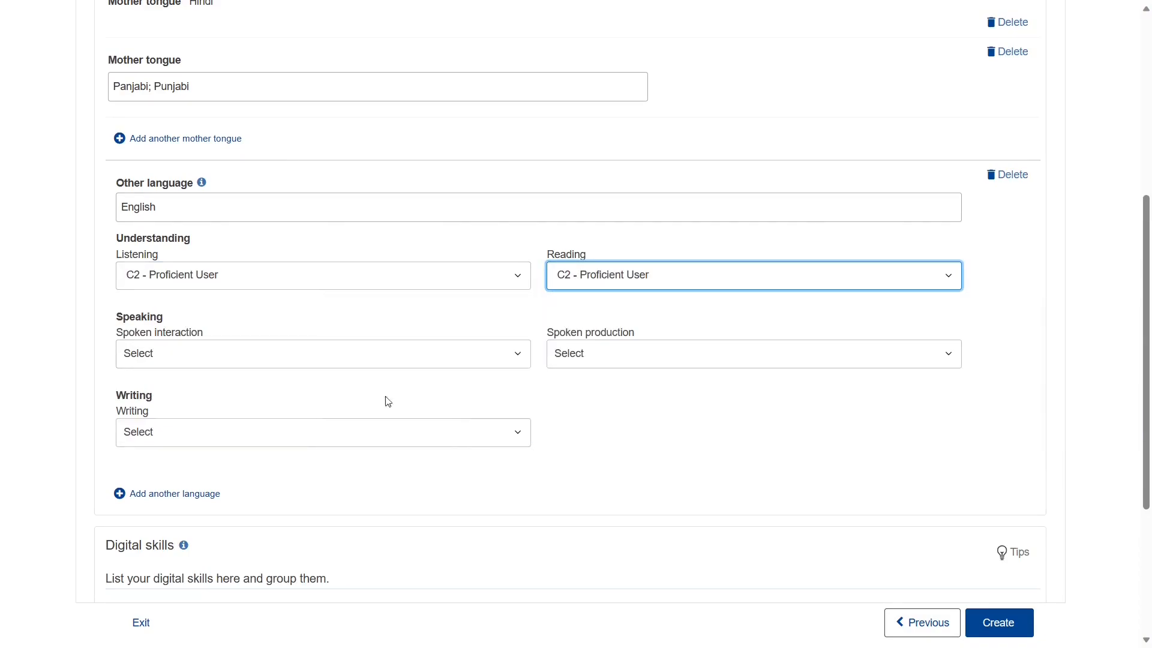
click(252, 357)
scroll(240, 390, down, 1)
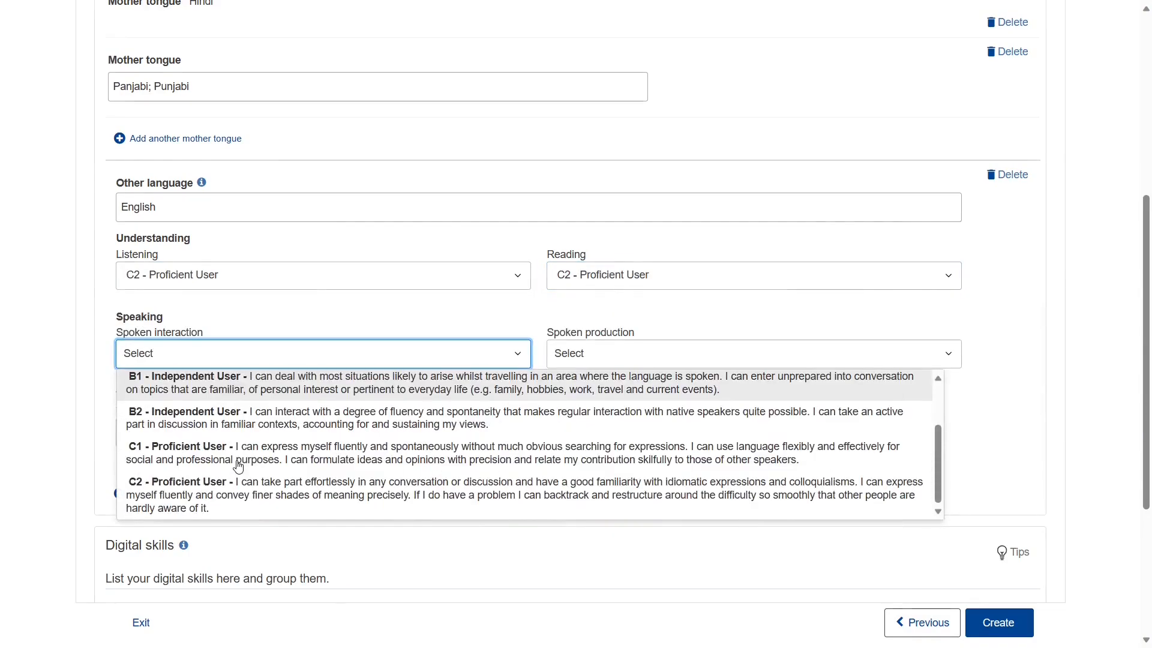
click(190, 511)
click(240, 432)
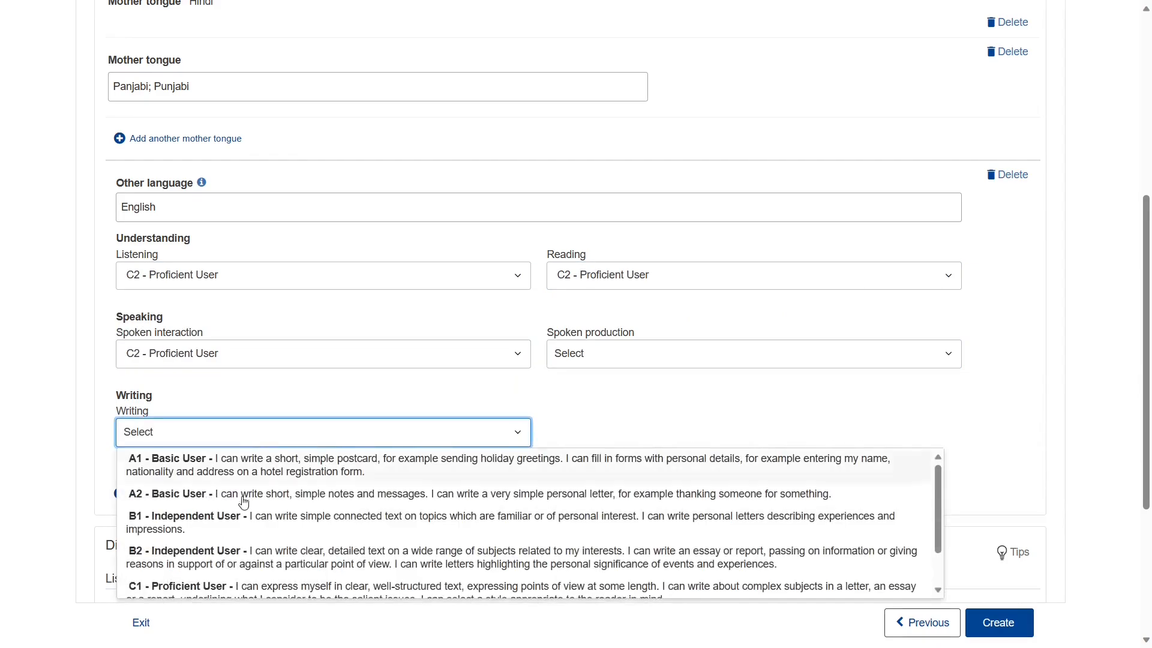
scroll(234, 554, down, 1)
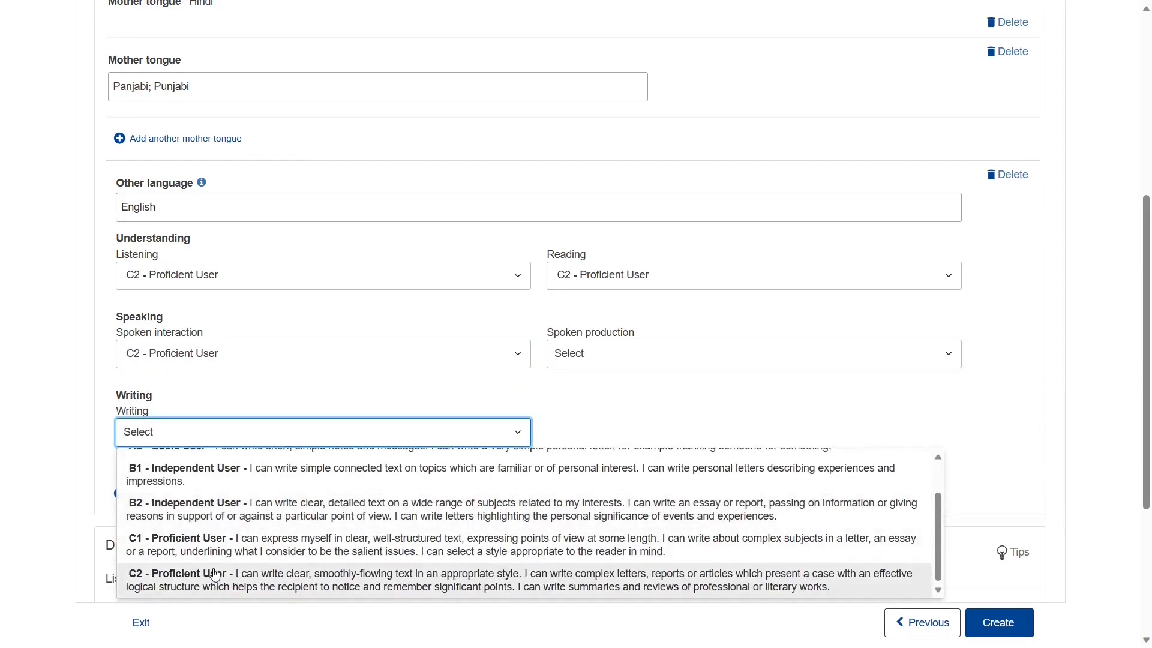
click(232, 576)
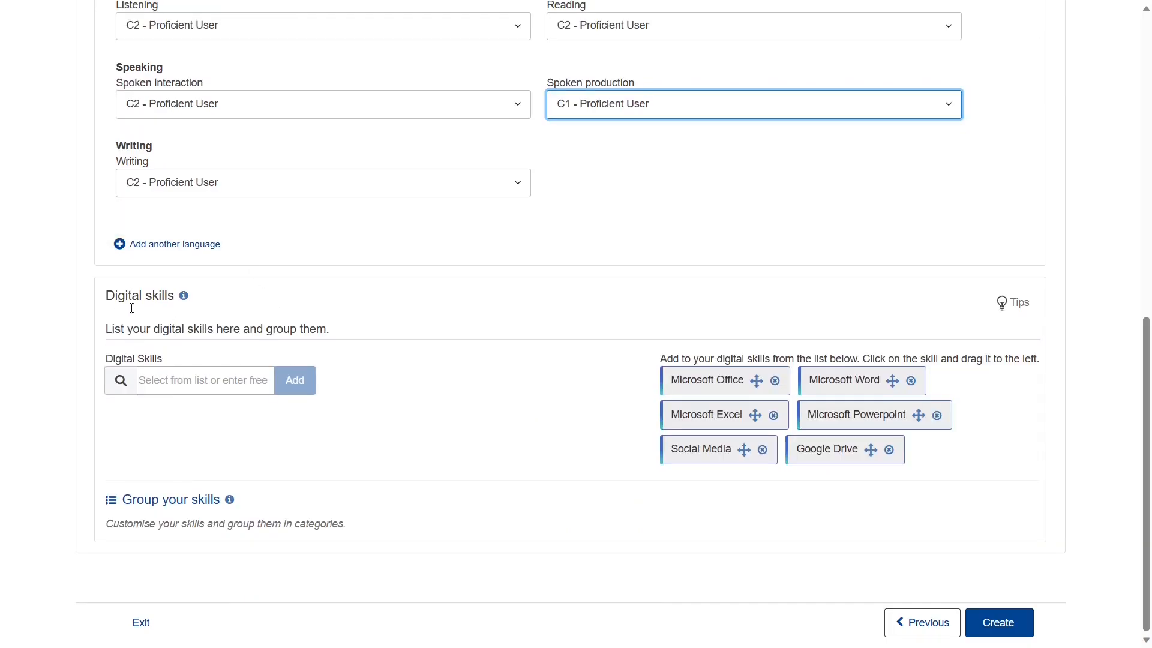
- Add Microsoft Word to the Digital skills from the suggestions
click(196, 380)
click(726, 384)
drag(727, 385, 201, 412)
- Add the custom skill 'diagnostics and troubleshooting' and save the profile
click(185, 380)
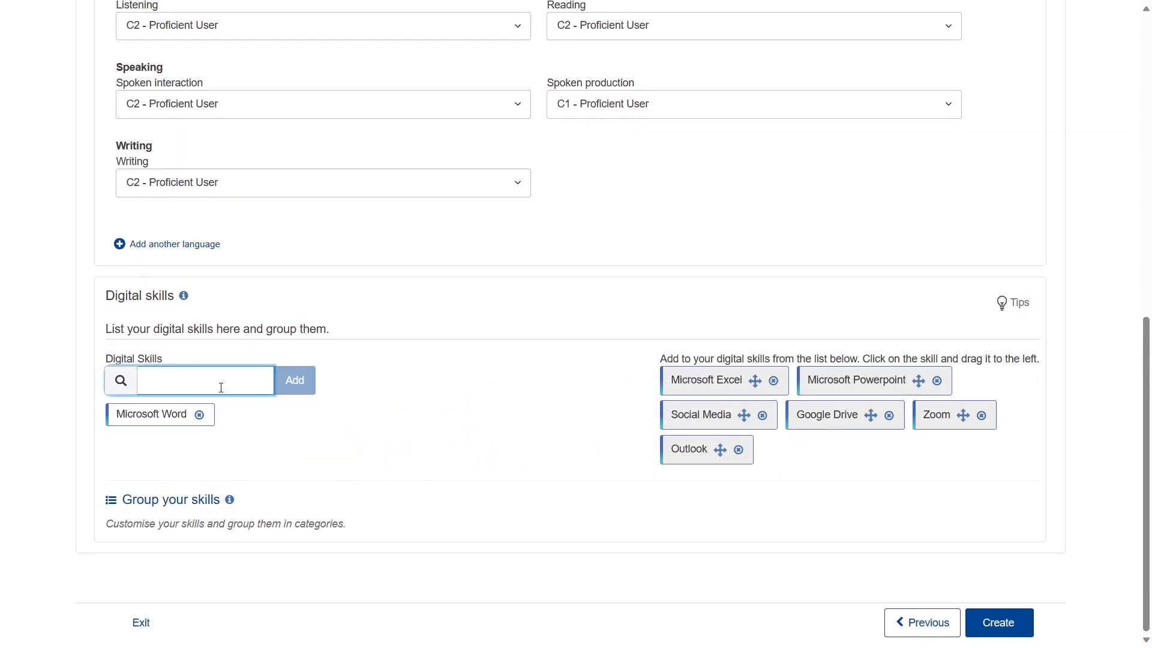
text(diagnostics and troubleshooting)
key(Return)
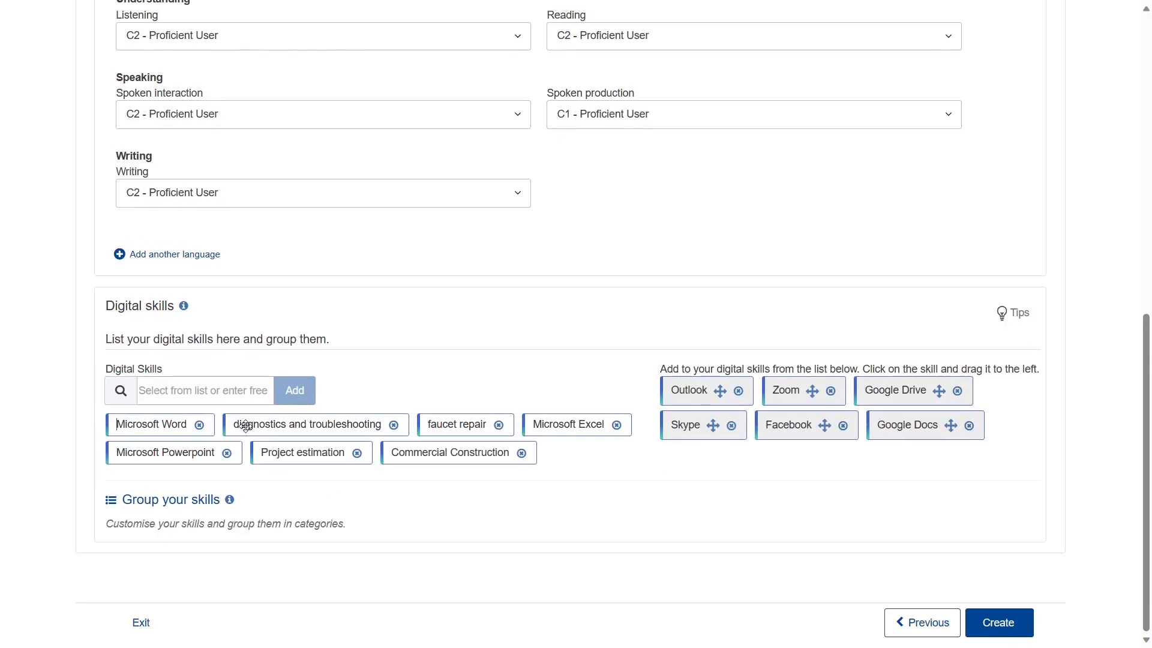
scroll(1003, 633, up, 2)
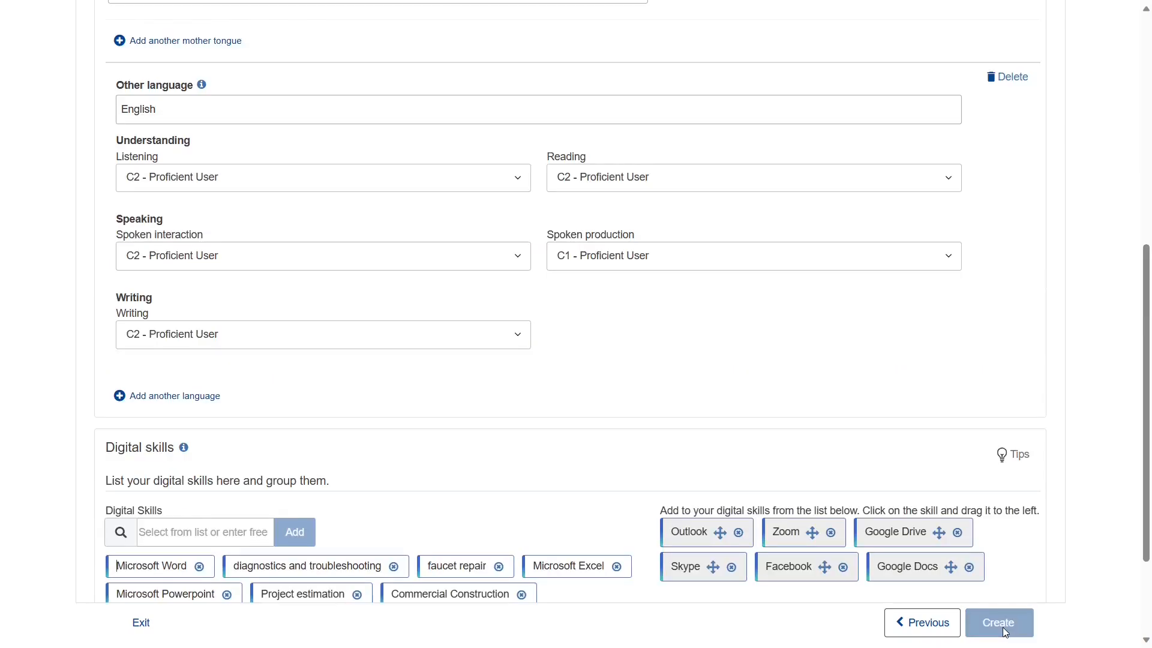
click(1006, 630)
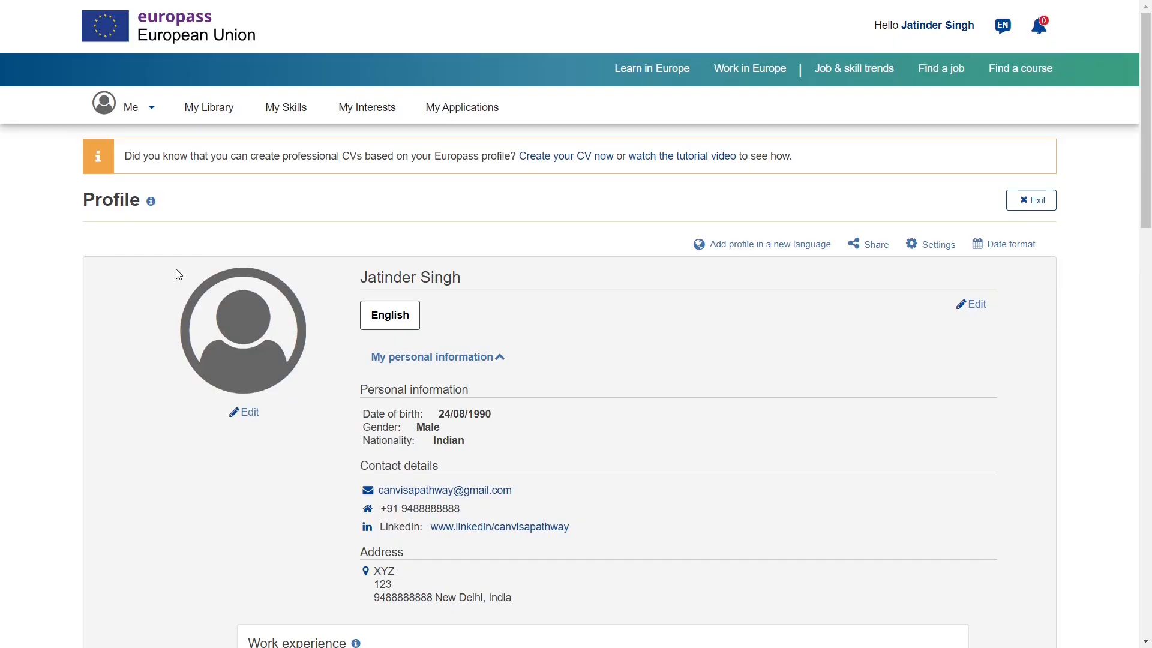
- From My Europass, create a CV from the saved profile, resuming the last draft
click(138, 107)
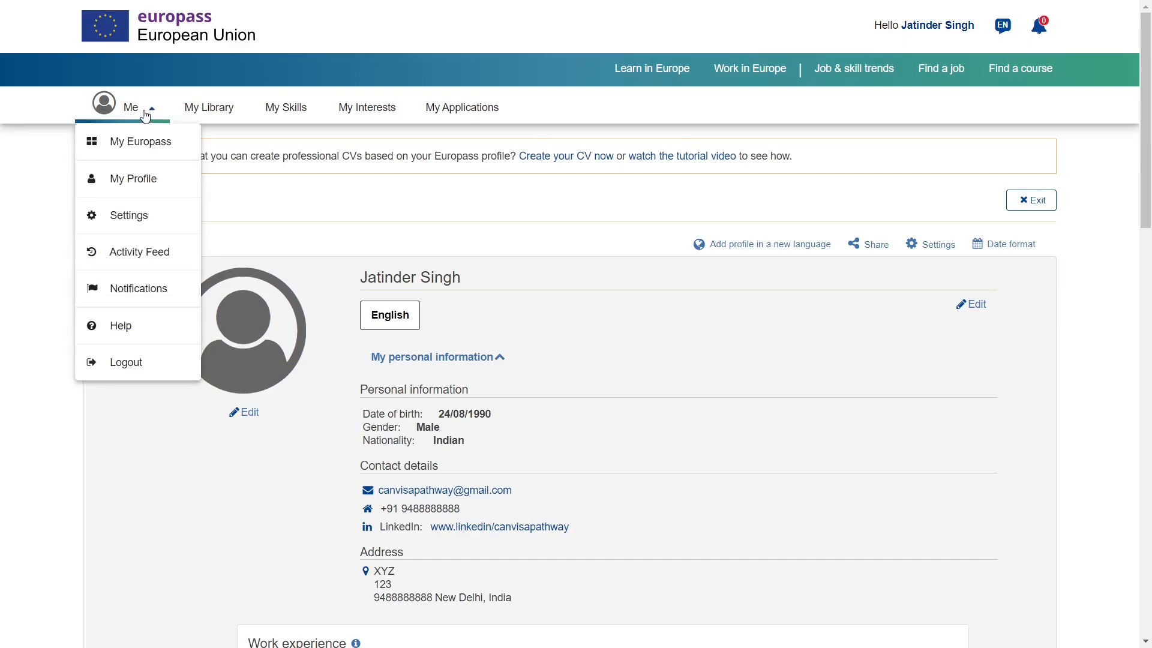
click(145, 147)
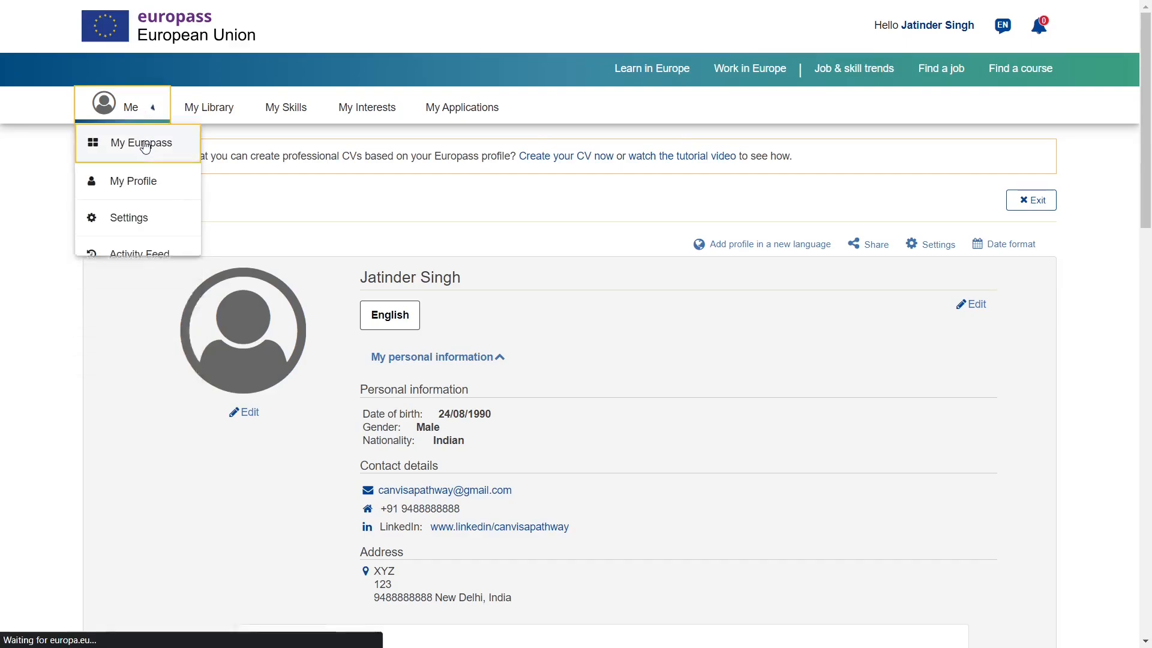
scroll(273, 345, down, 2)
scroll(273, 345, down, 1)
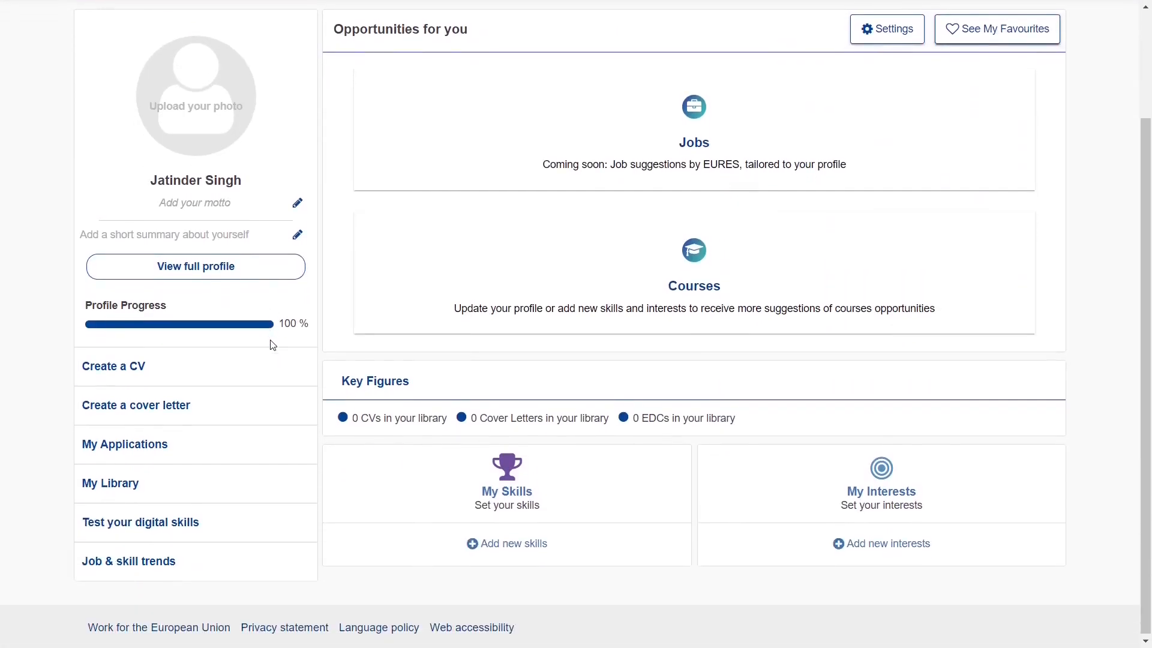
click(117, 367)
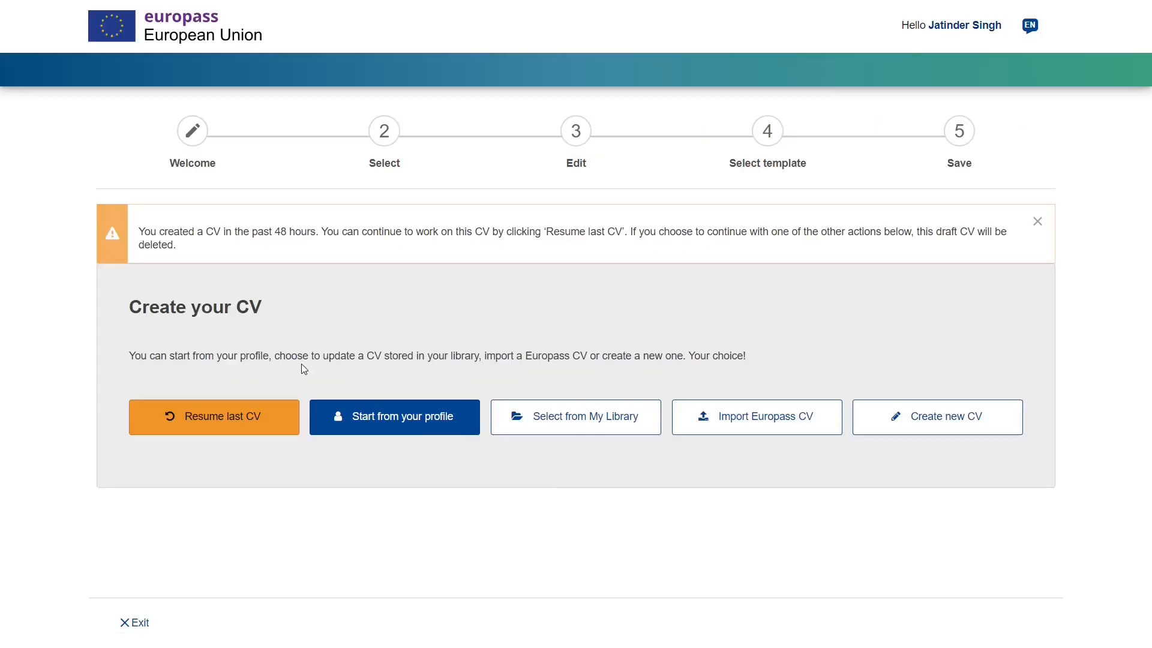
click(400, 421)
click(710, 380)
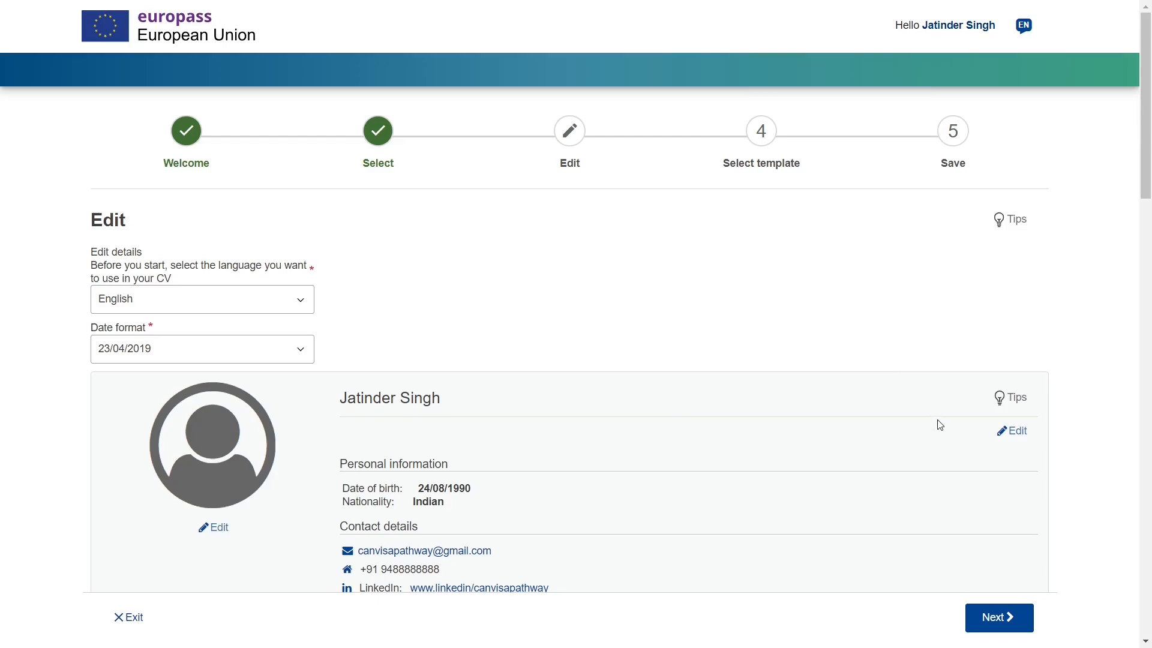
- Replace the About me text with the pasted versatile-plumber summary
click(1014, 432)
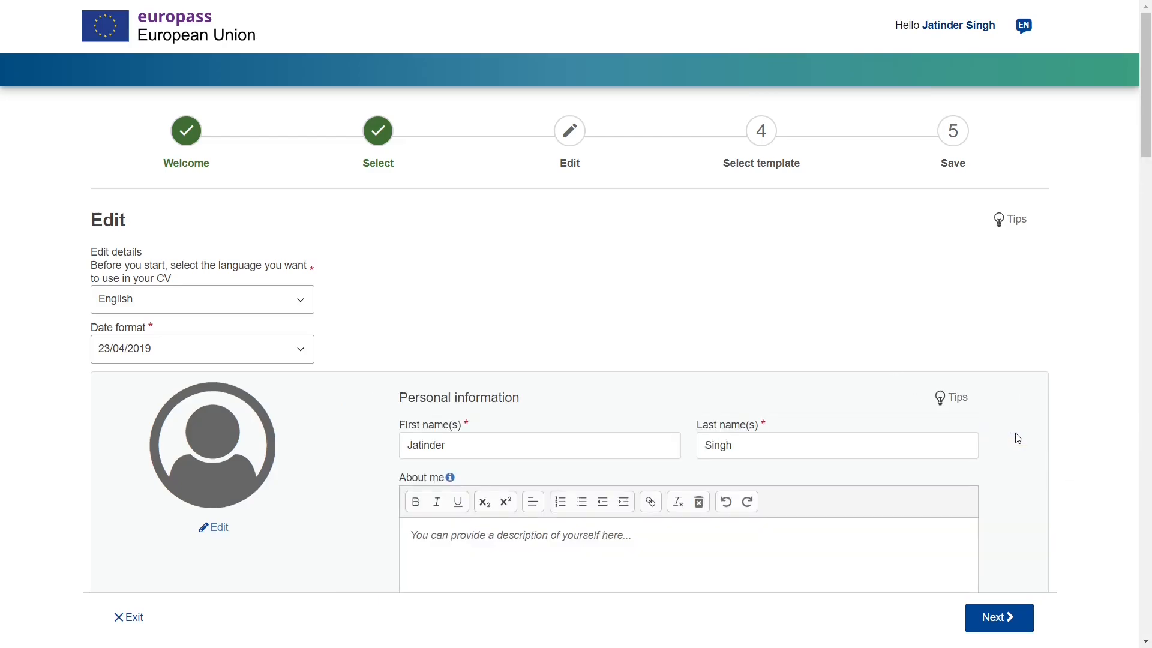
scroll(975, 446, down, 2)
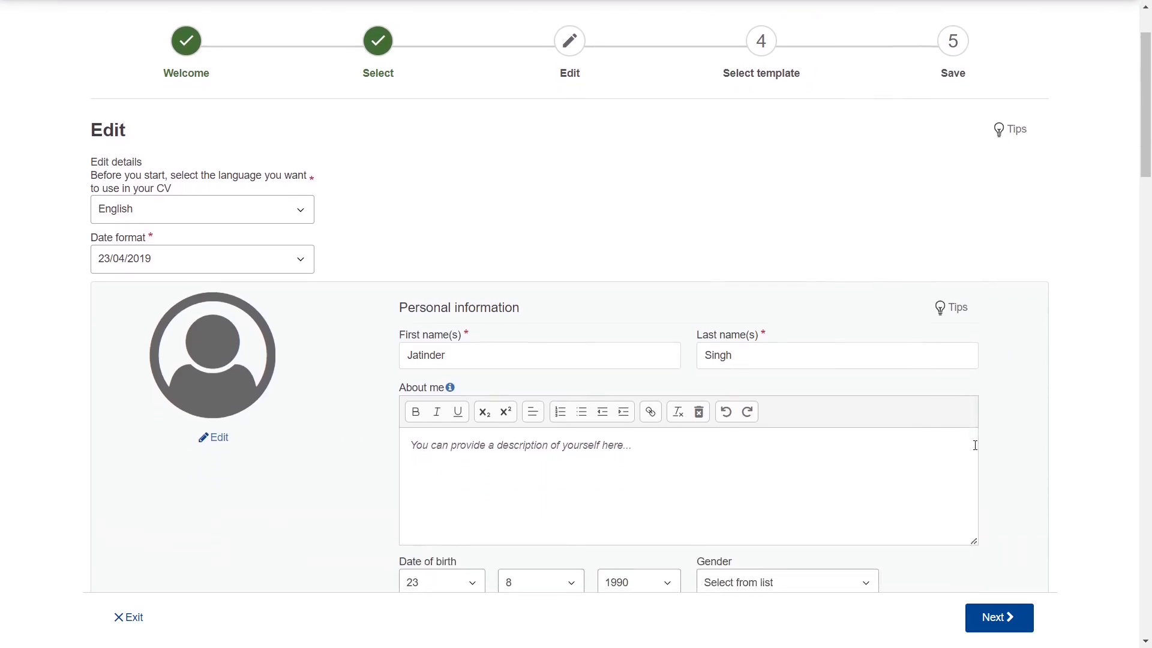
scroll(817, 453, down, 1)
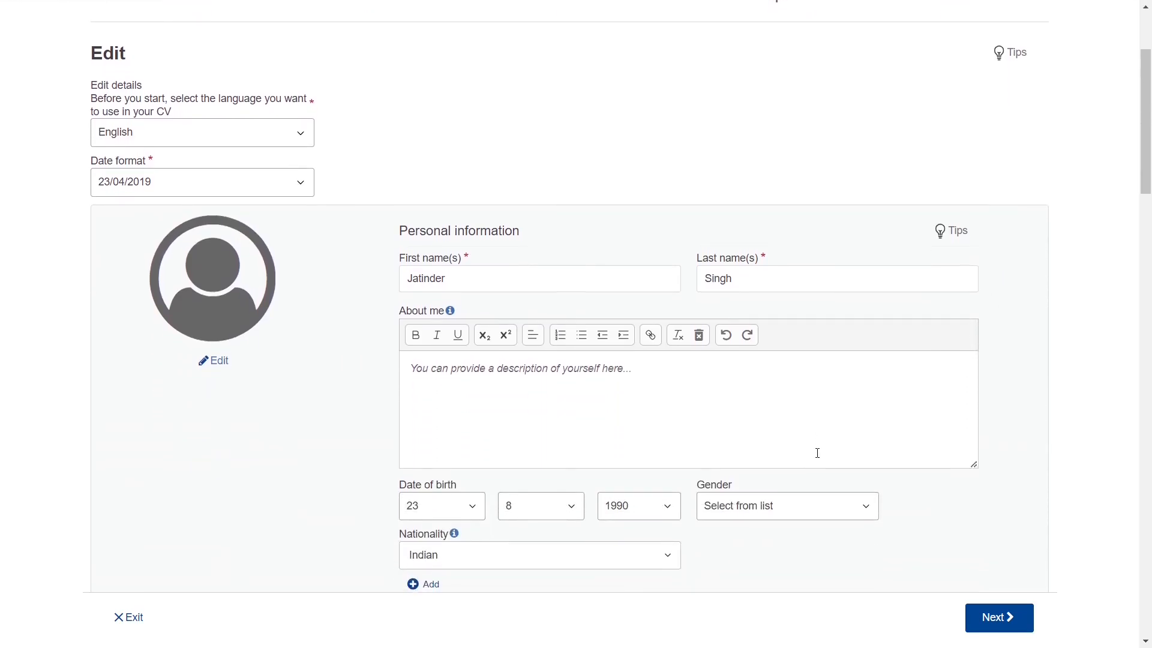
triple_click(442, 312)
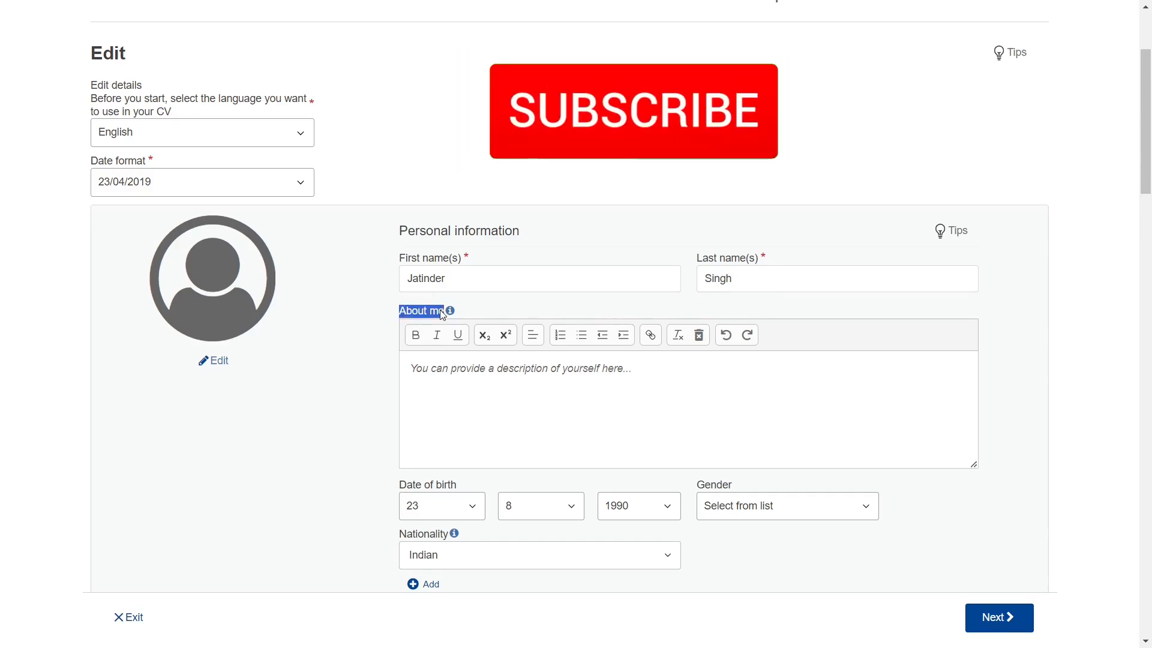
click(449, 381)
key(ctrl+a)
text(Versatile plumber with over three years work experience and dedication to excellent work and customer satisfaction. Adequate experience in troubleshooting, servicing, installation, and maintenance of plumbing systems, and educating customers on preventive maintenance and repair. Possess a track record of successful completion of many plumbing projects.)
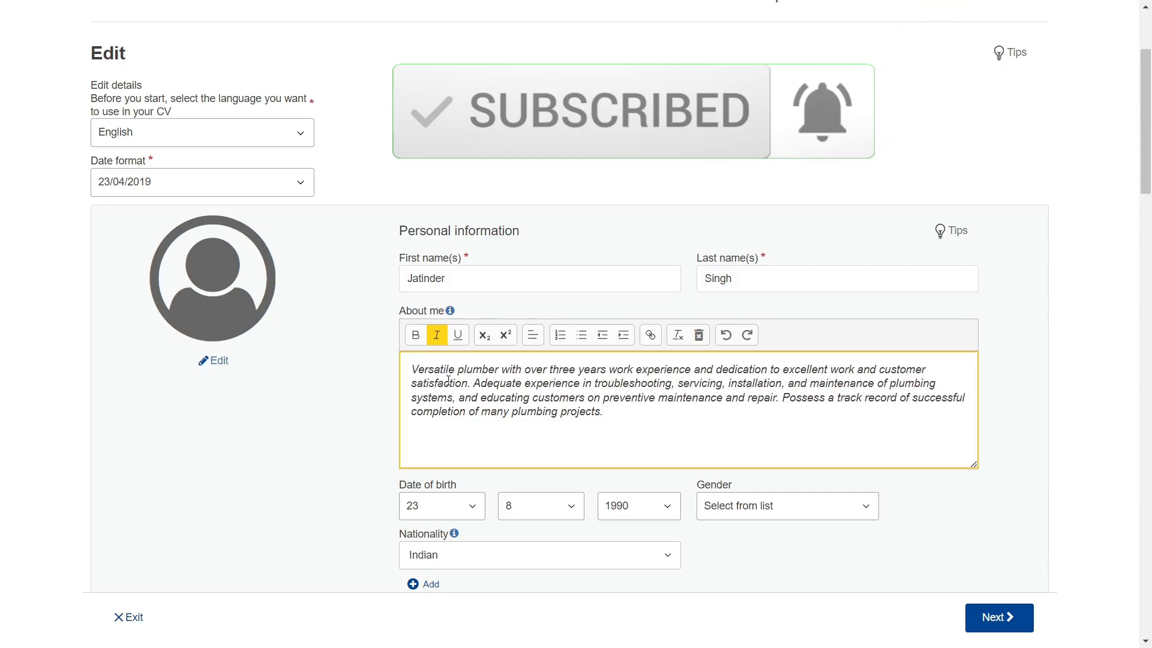
drag(414, 368, 620, 427)
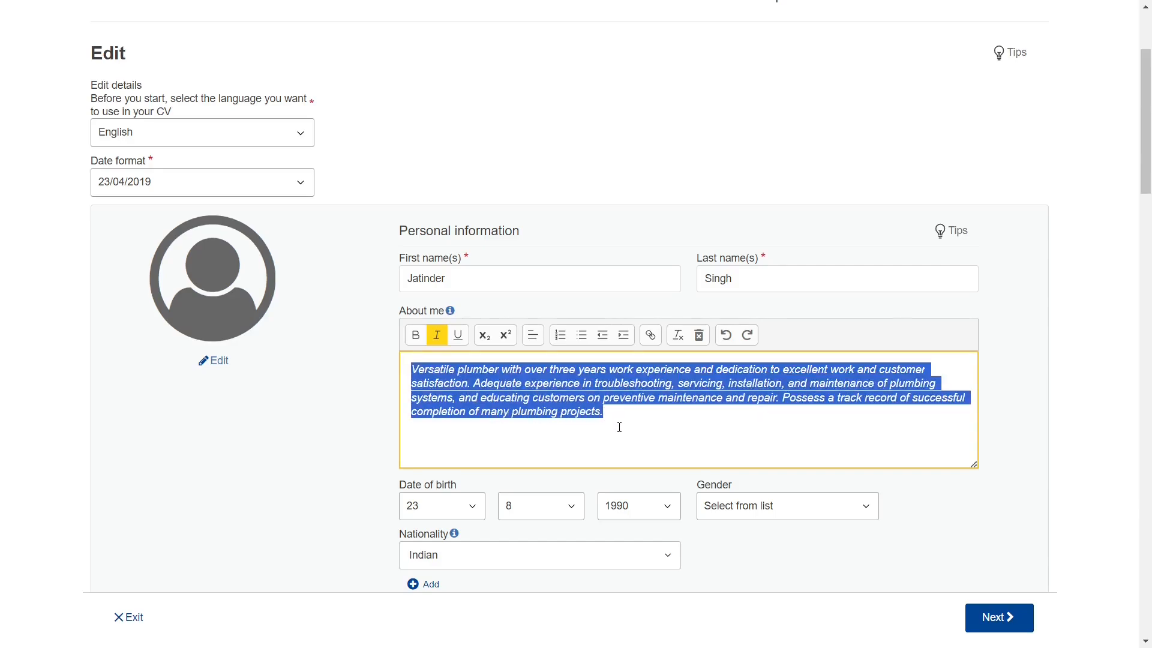
scroll(620, 427, down, 1)
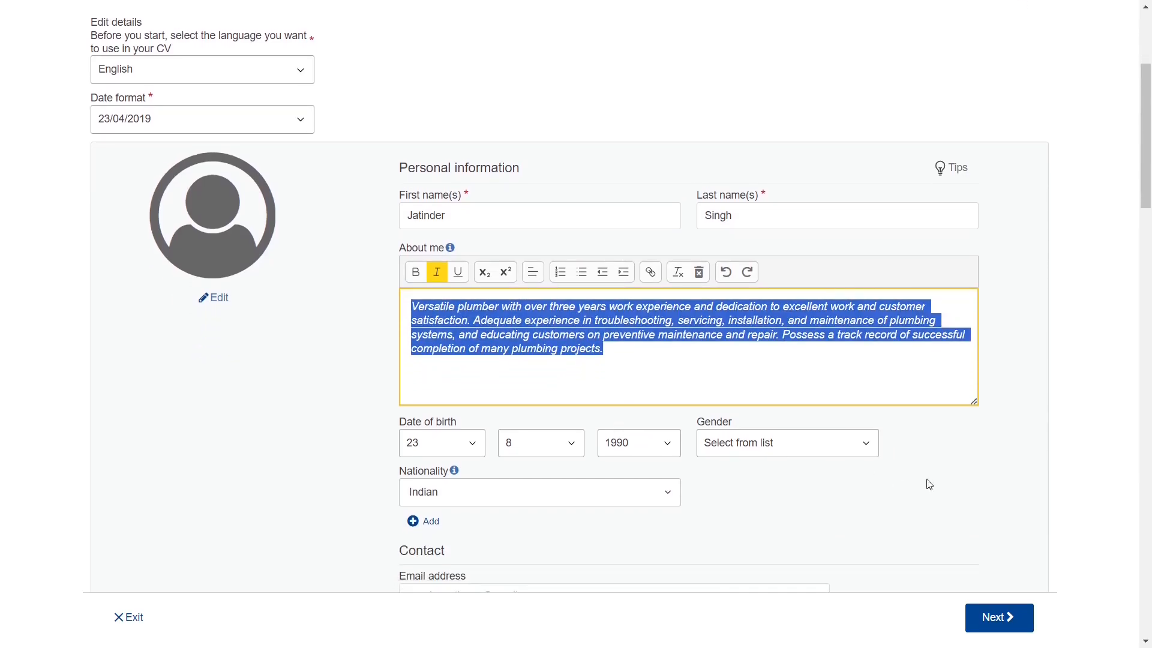
click(1015, 486)
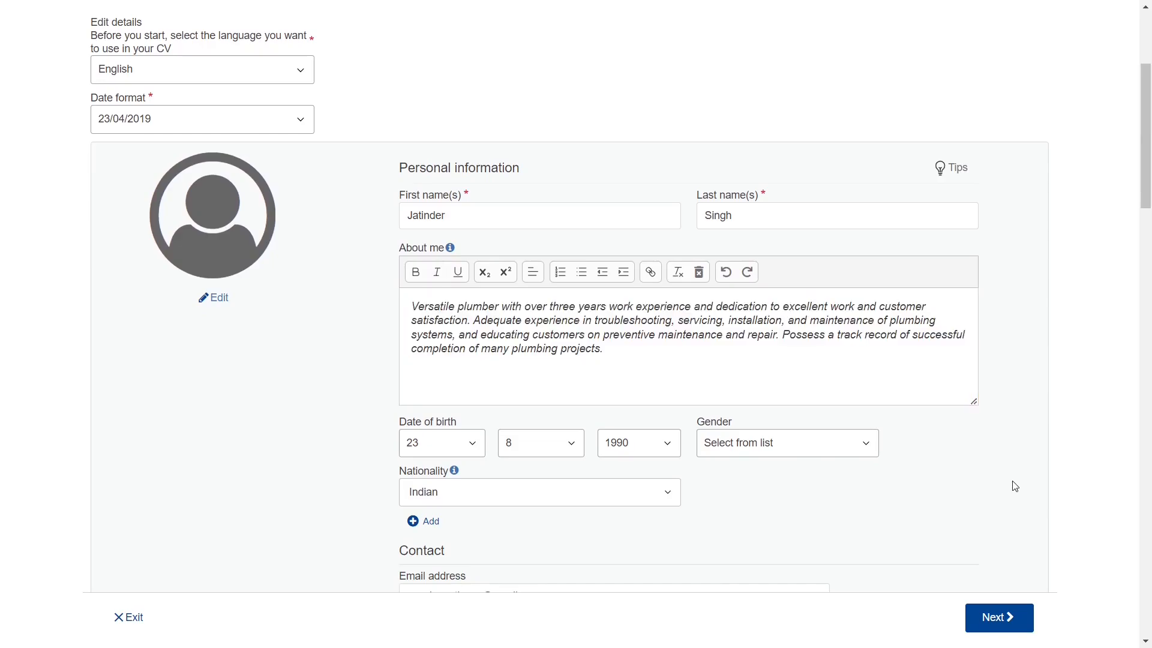
- Set the gender in personal information to Male
click(818, 448)
click(774, 483)
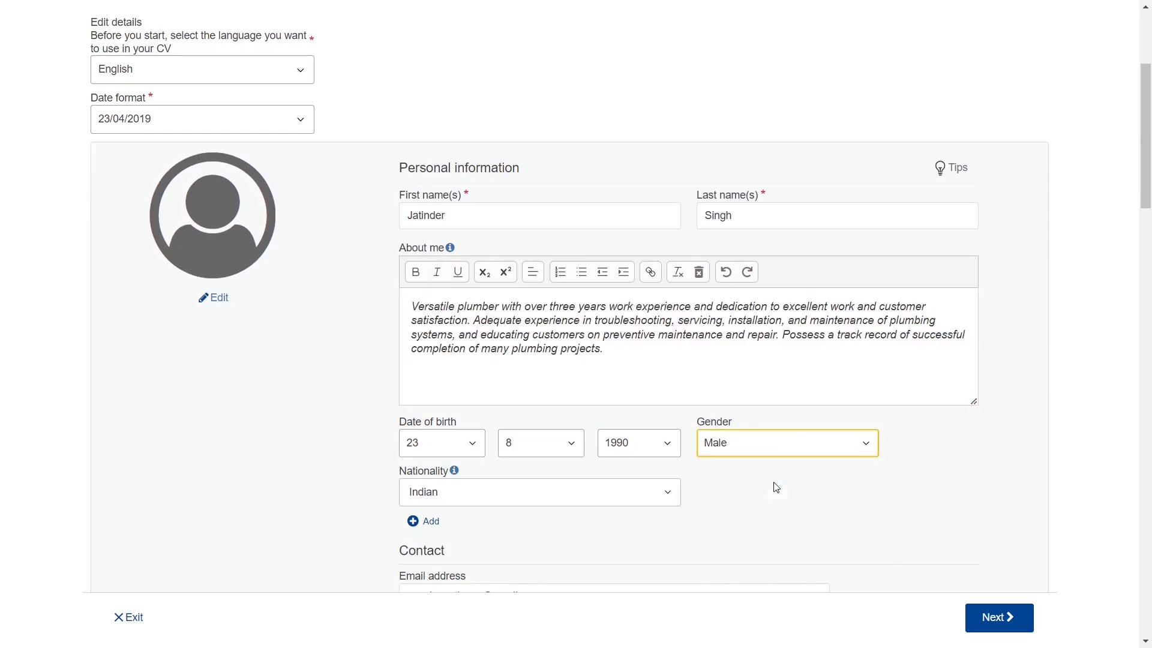
click(959, 514)
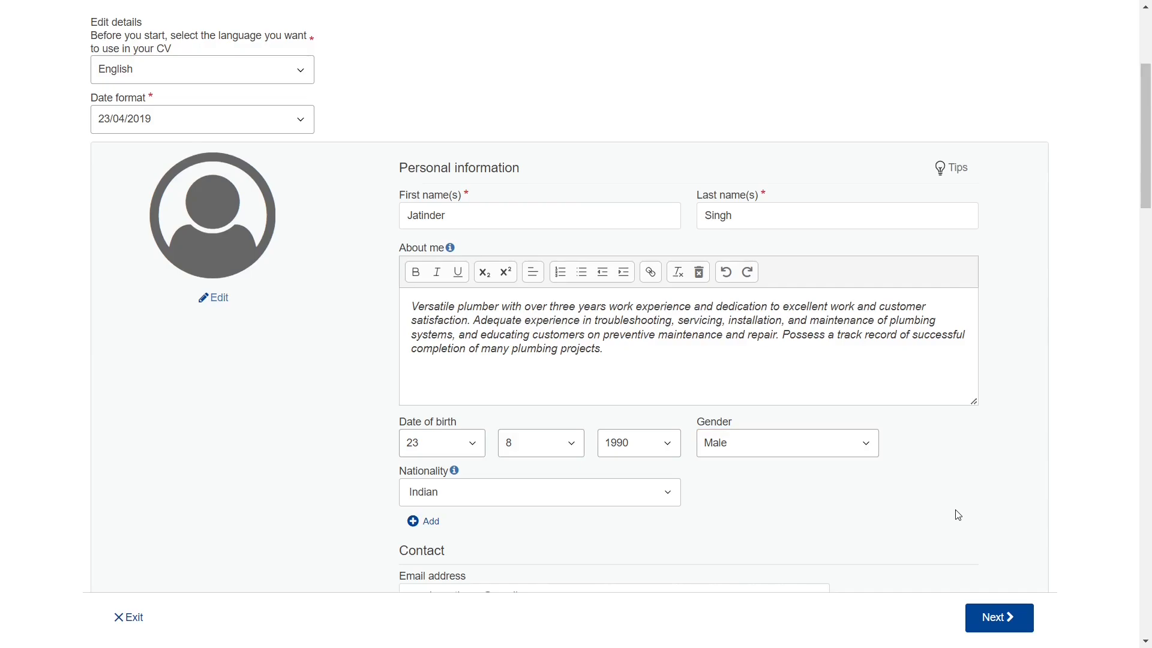
scroll(959, 514, down, 1)
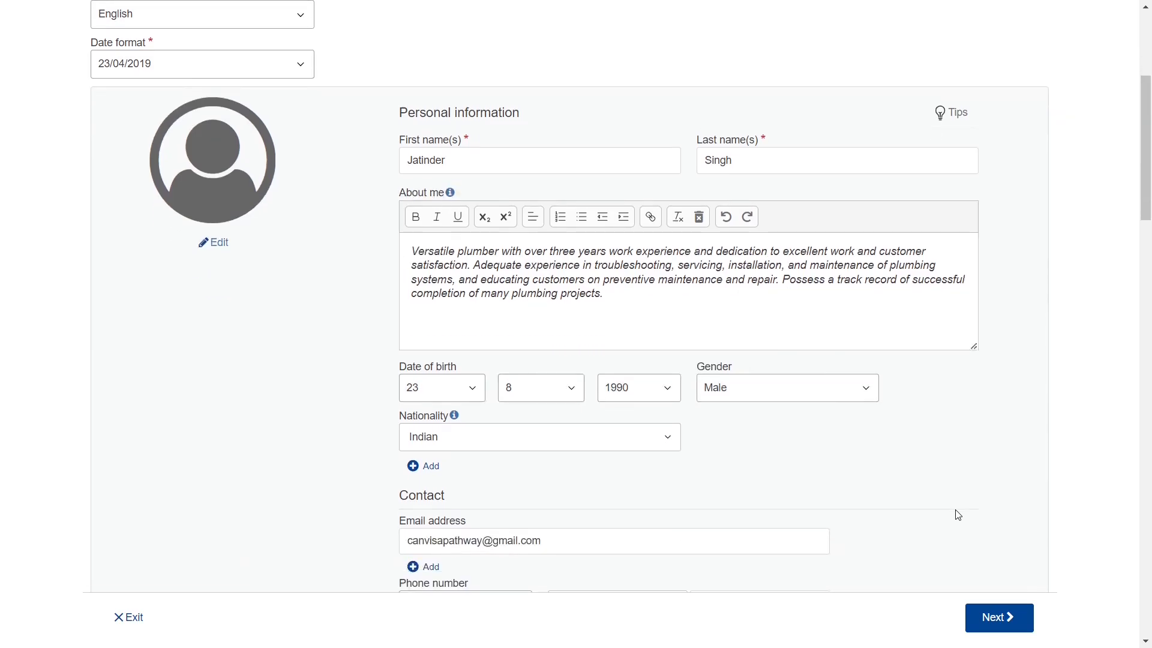
scroll(958, 515, up, 1)
scroll(958, 514, down, 2)
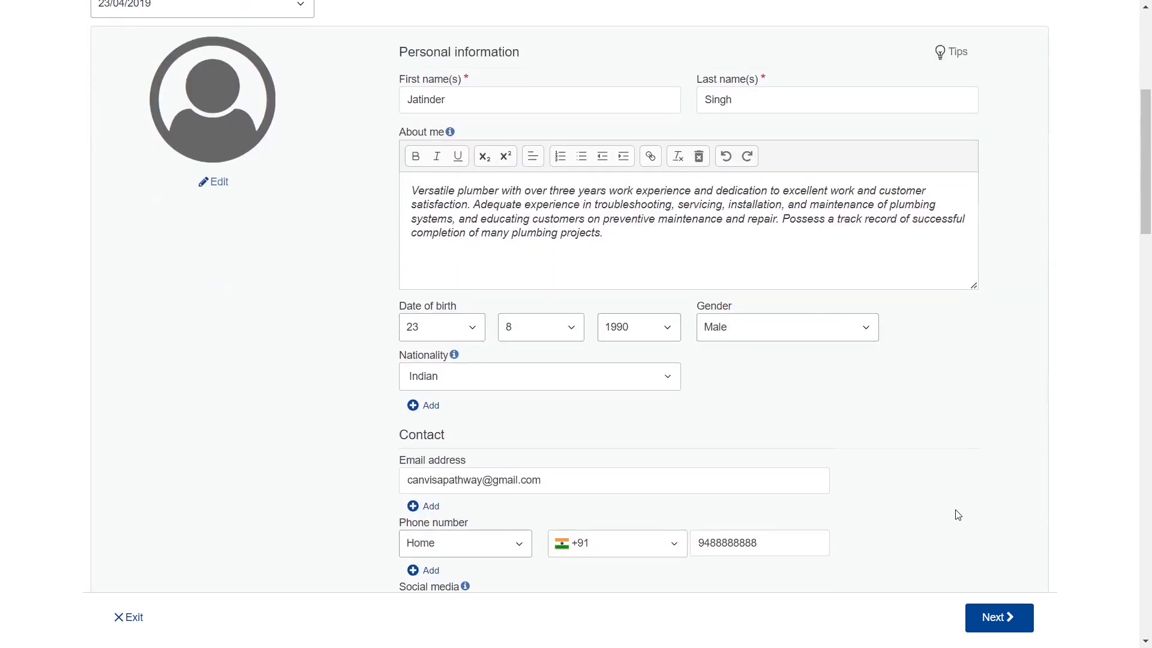
scroll(959, 515, down, 3)
scroll(958, 515, down, 1)
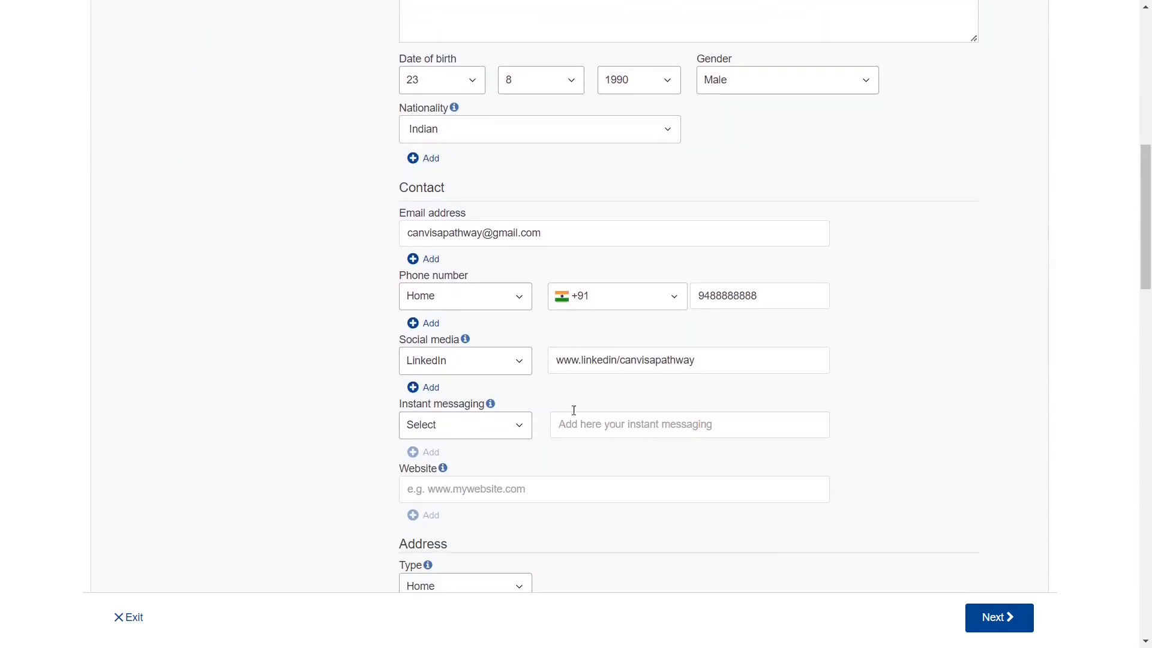
- Keep LinkedIn as the social network, save personal information and continue to templates
triple_click(430, 340)
click(474, 361)
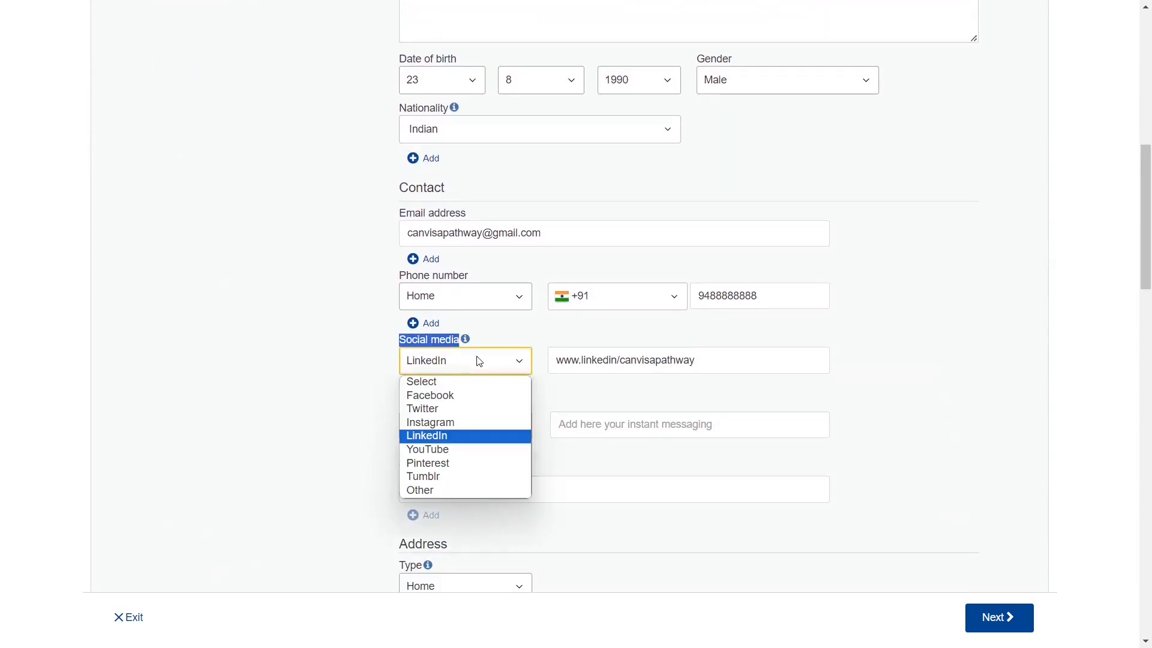
click(451, 442)
click(618, 363)
key(ctrl+a)
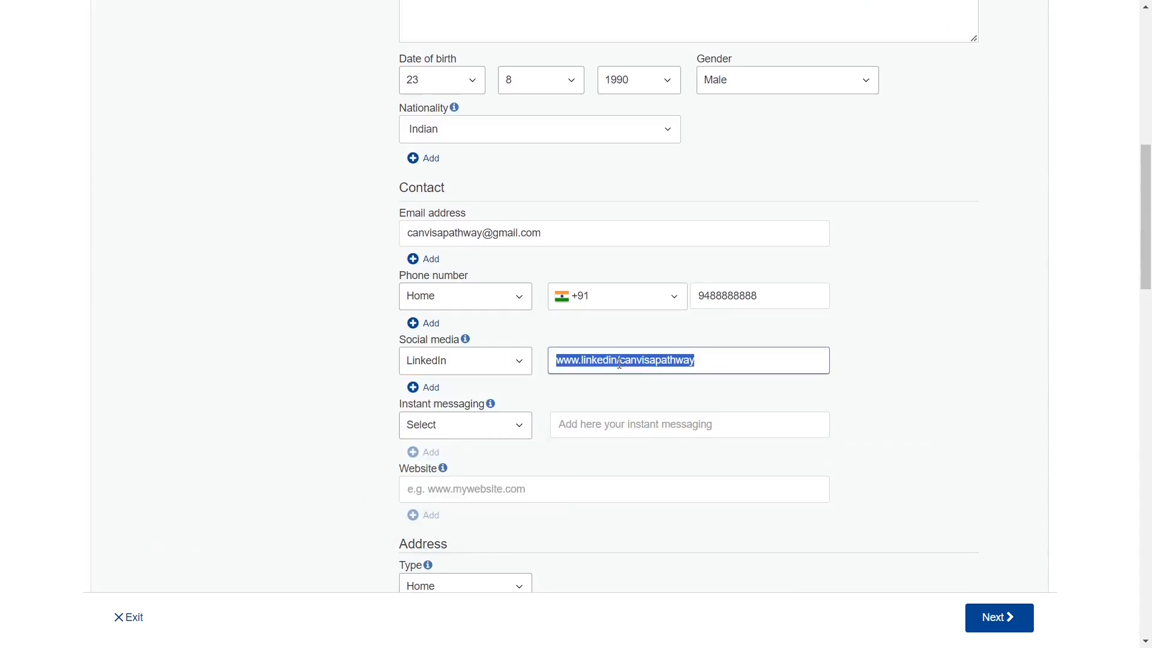
scroll(945, 429, down, 7)
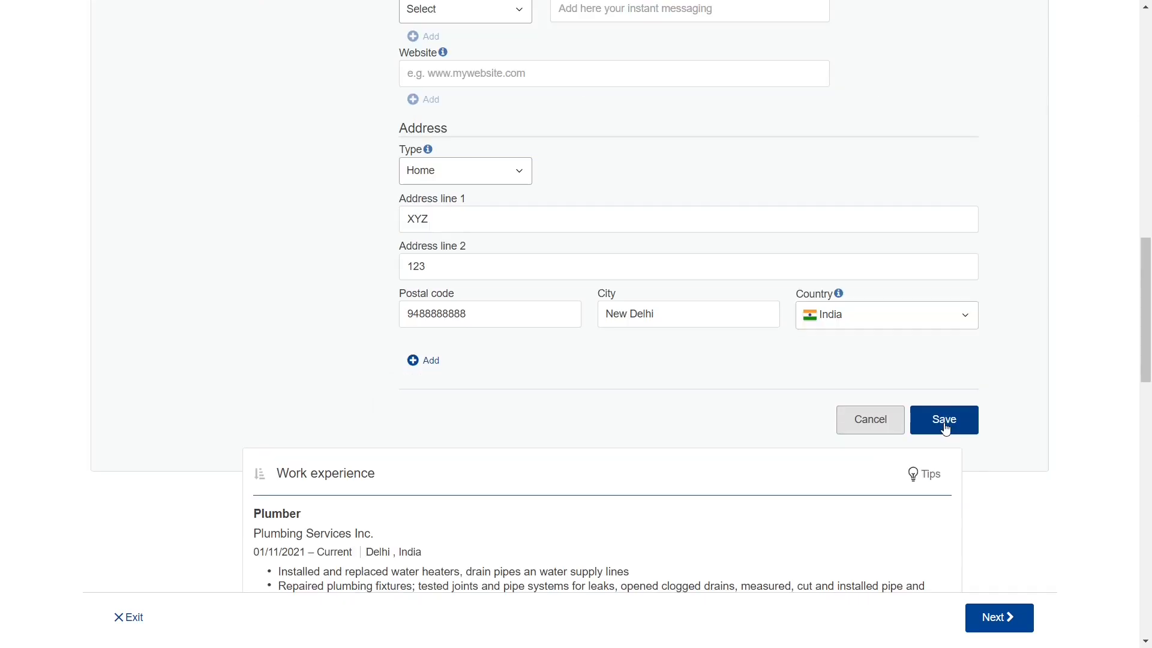
click(944, 419)
click(999, 618)
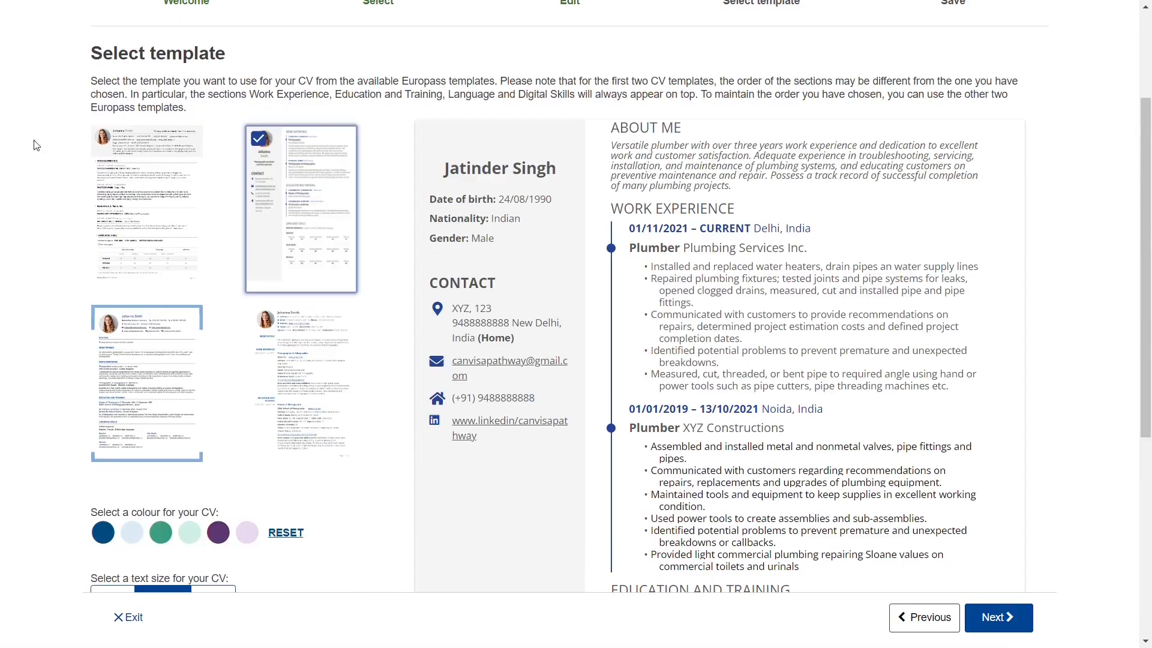
- Choose the sidebar template with the Europass logo set to No and proceed
click(174, 375)
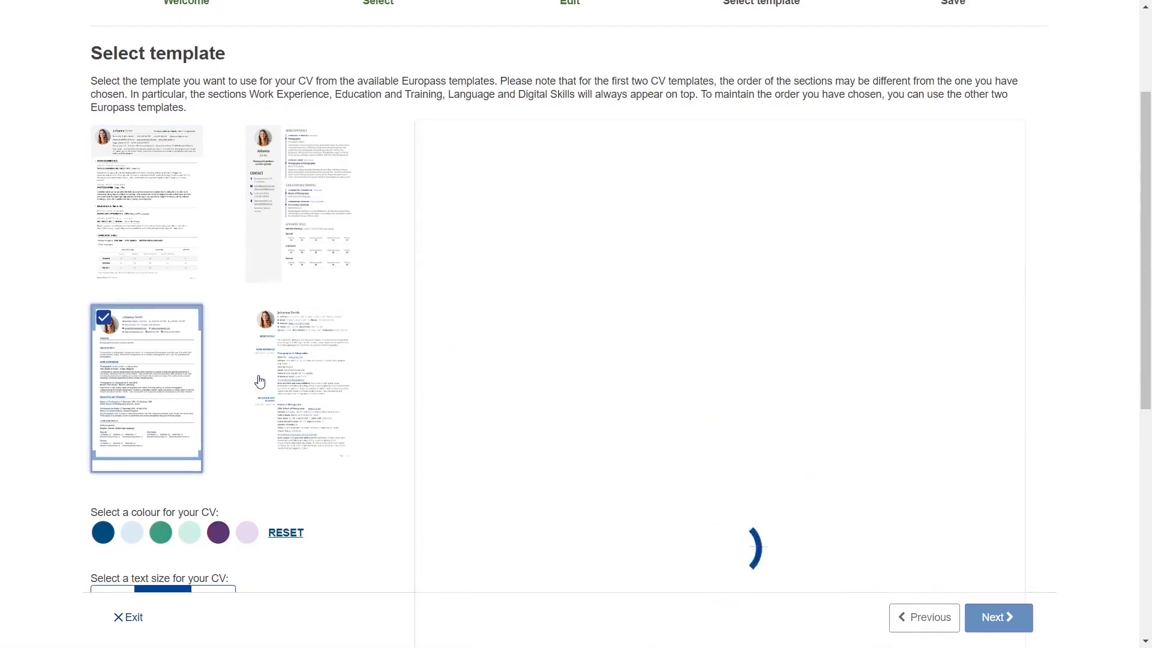
click(303, 232)
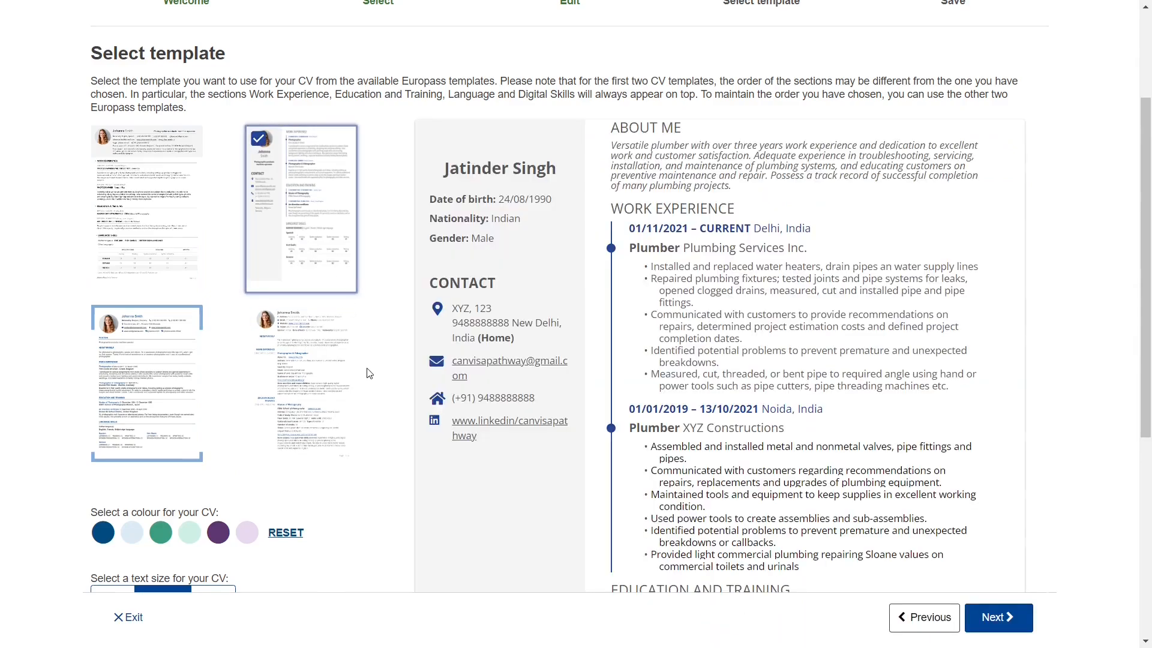
scroll(369, 373, down, 5)
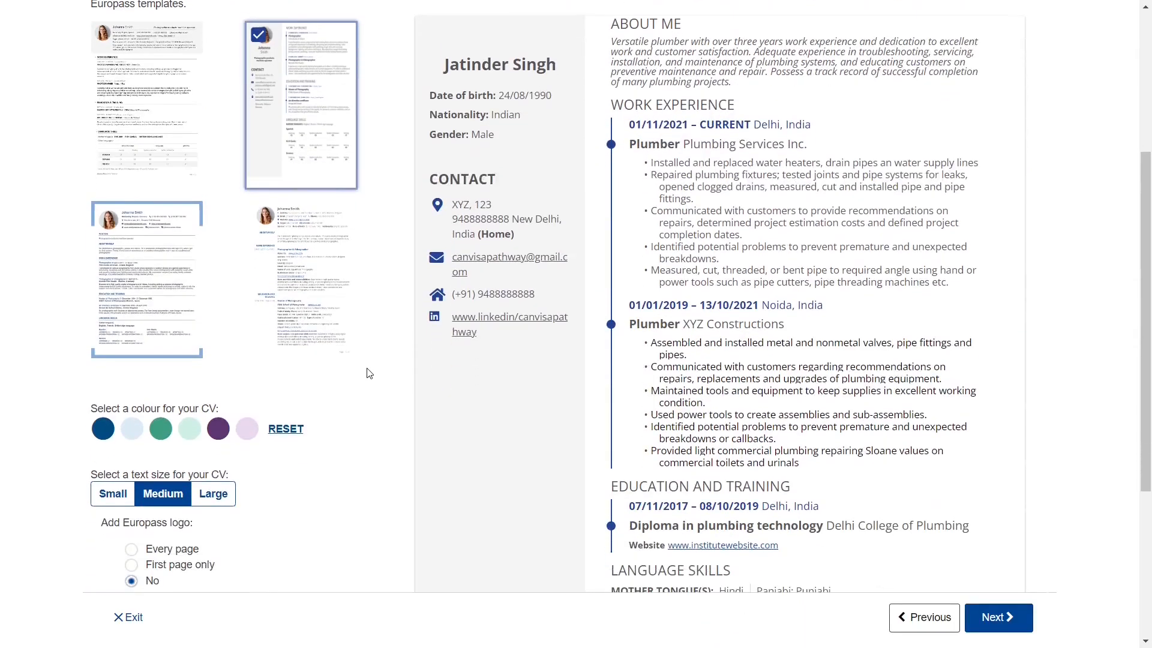
scroll(152, 460, up, 2)
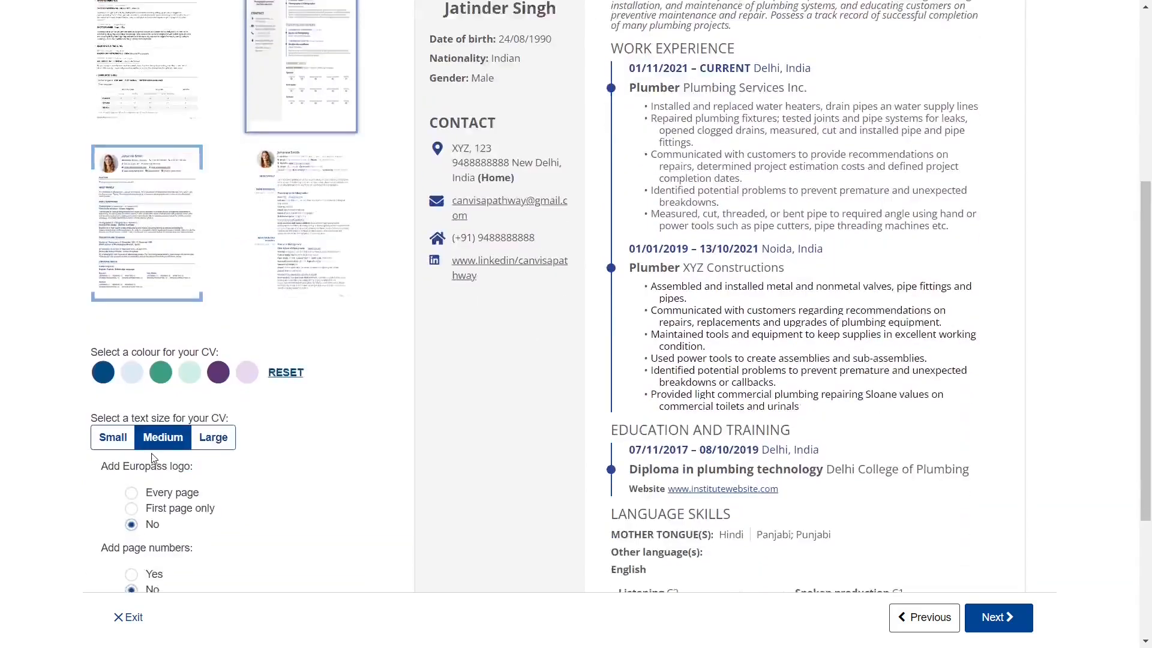
scroll(152, 460, down, 1)
triple_click(146, 393)
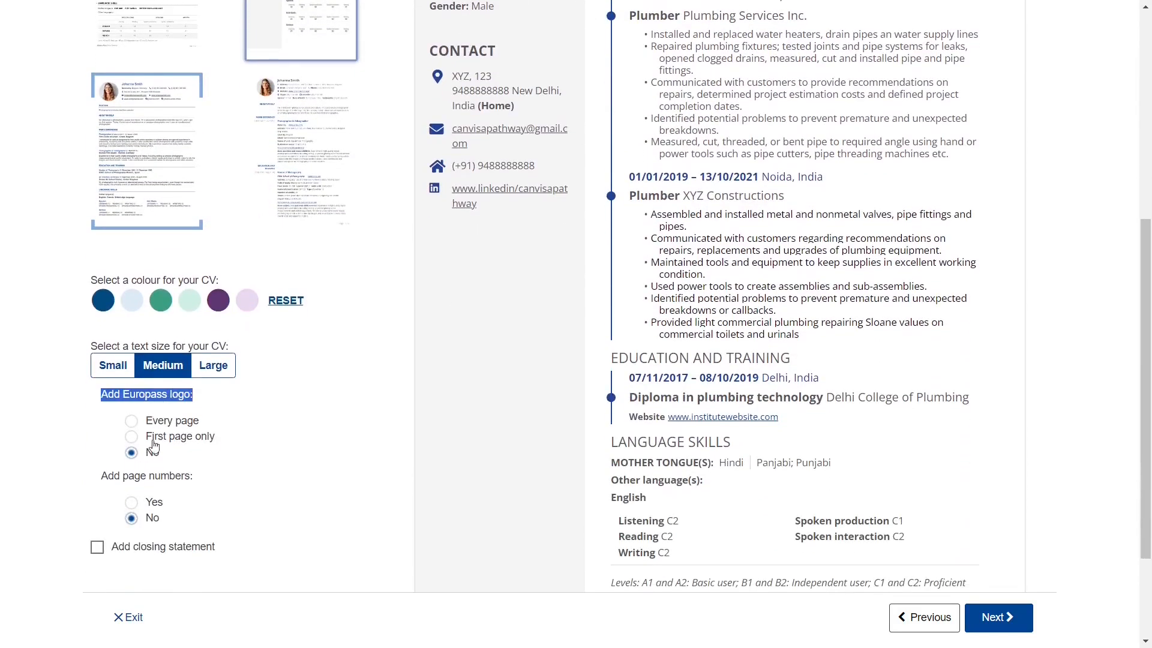
click(134, 456)
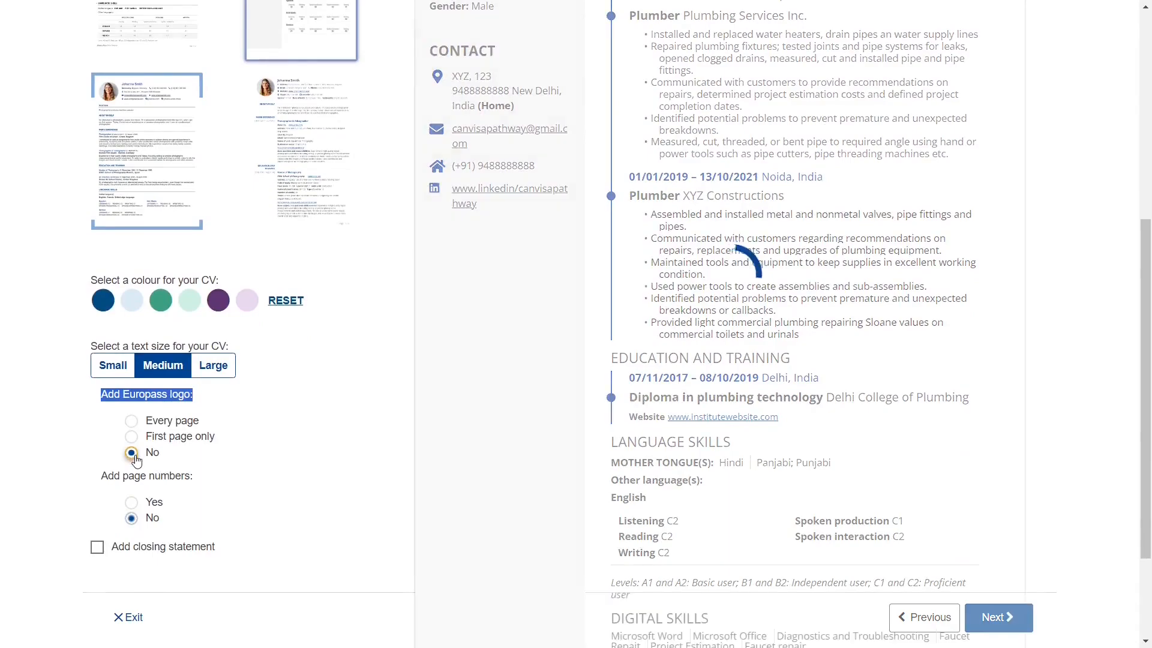
scroll(350, 498, down, 2)
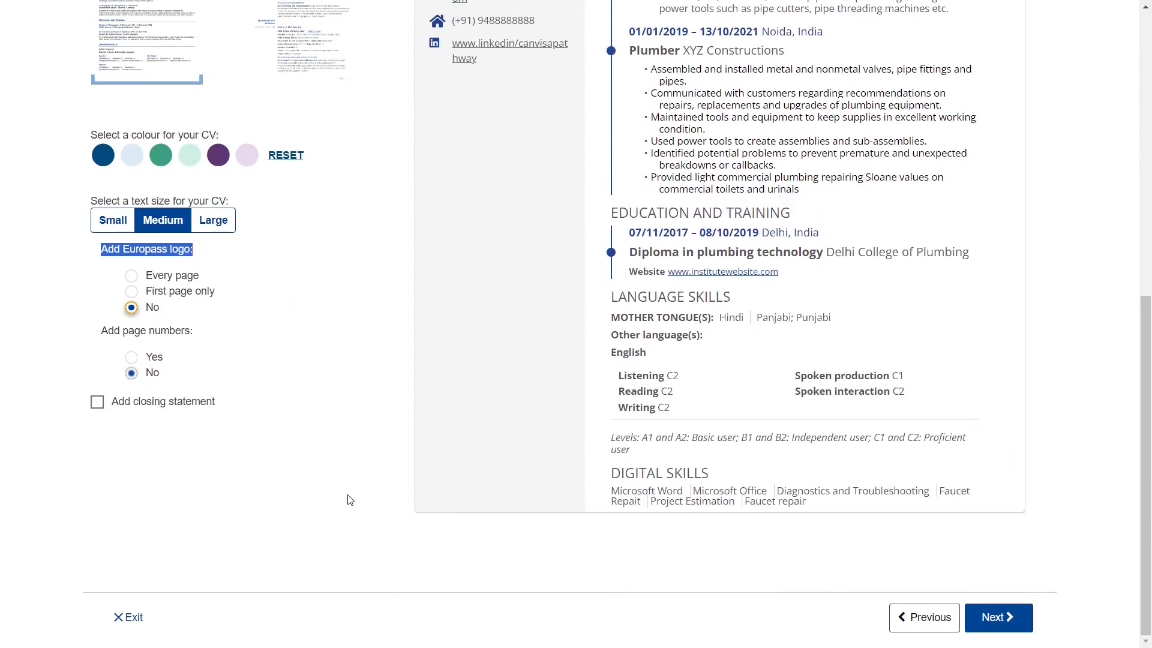
click(997, 617)
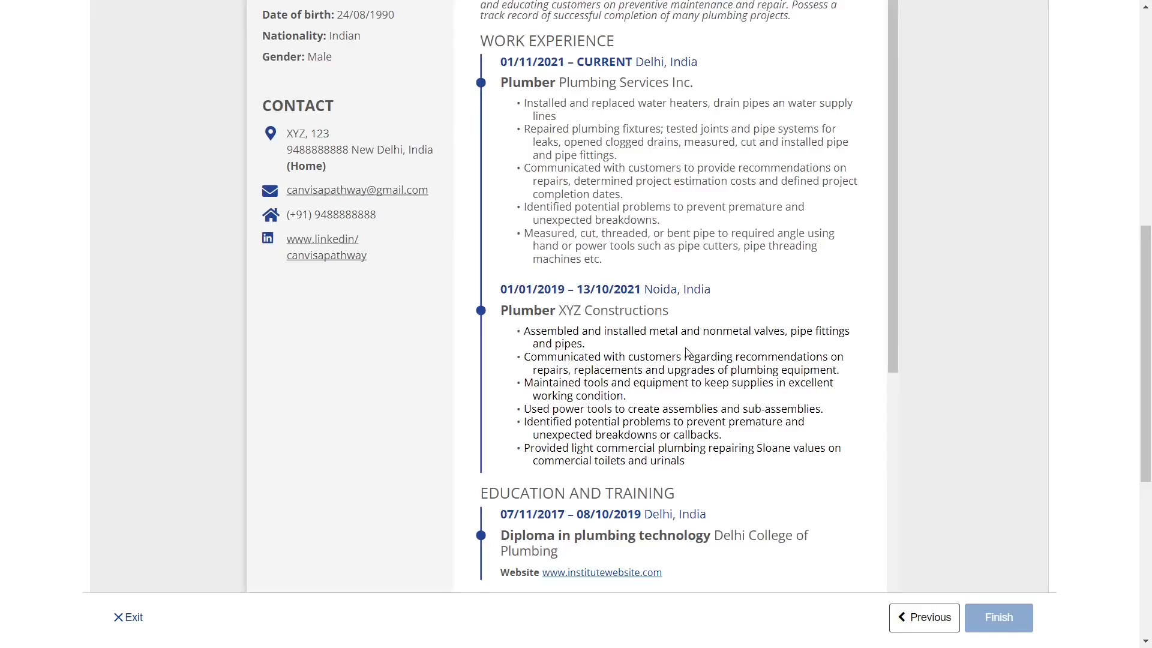
scroll(687, 353, up, 7)
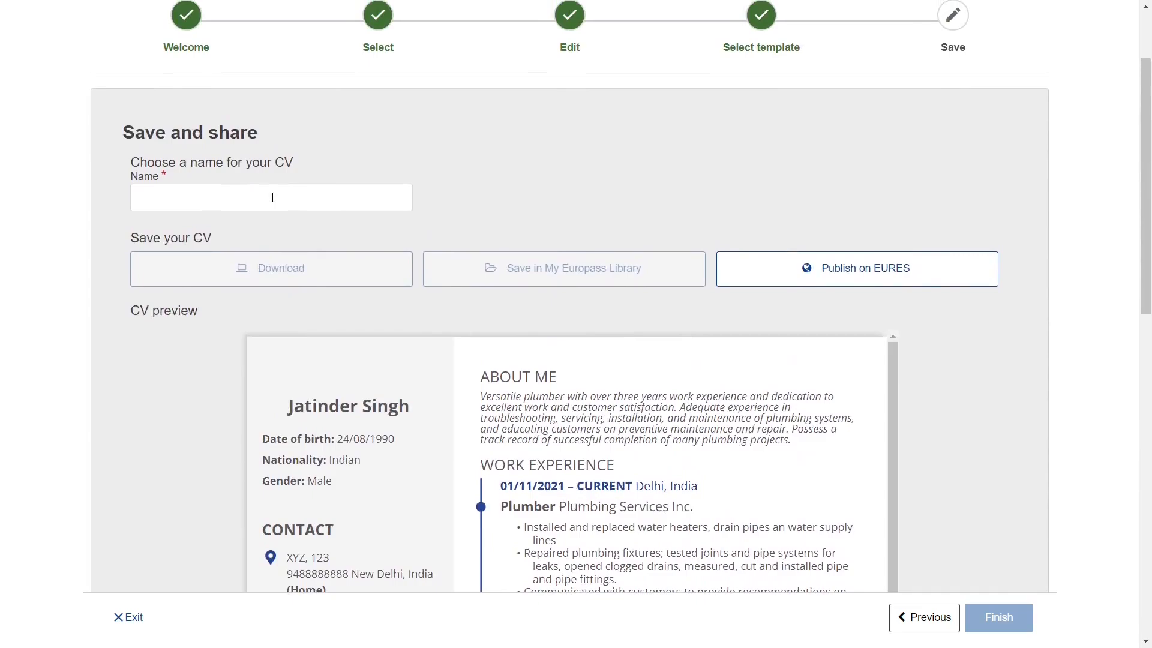
- Name the CV with the holder's full name
click(272, 198)
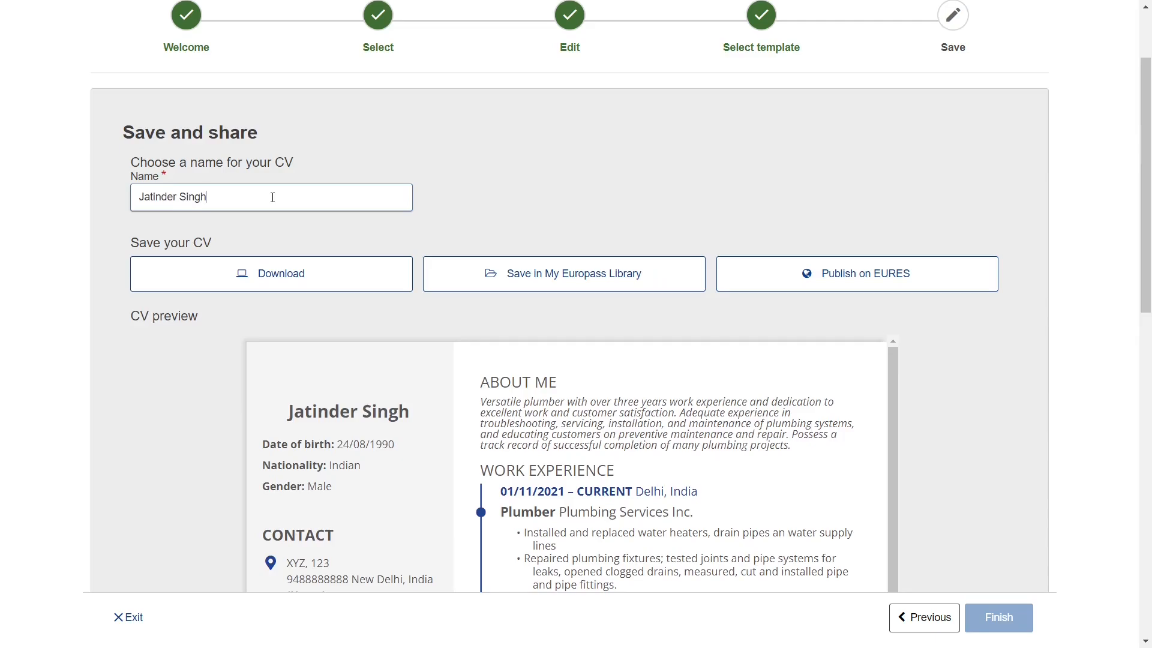
scroll(272, 197, down, 3)
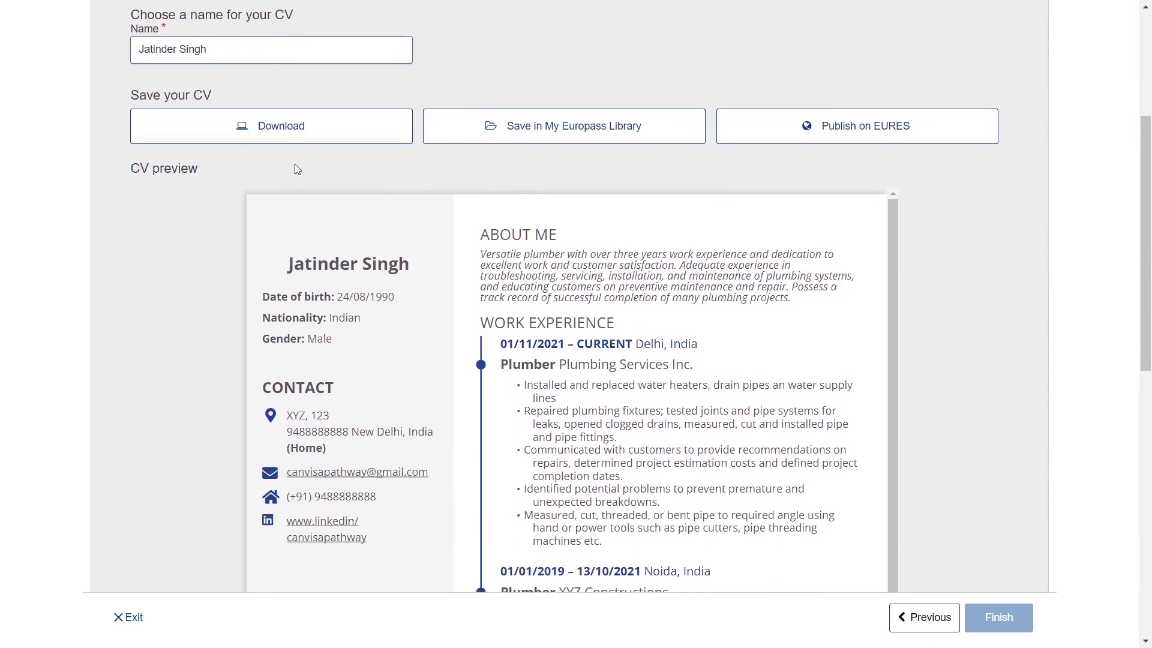